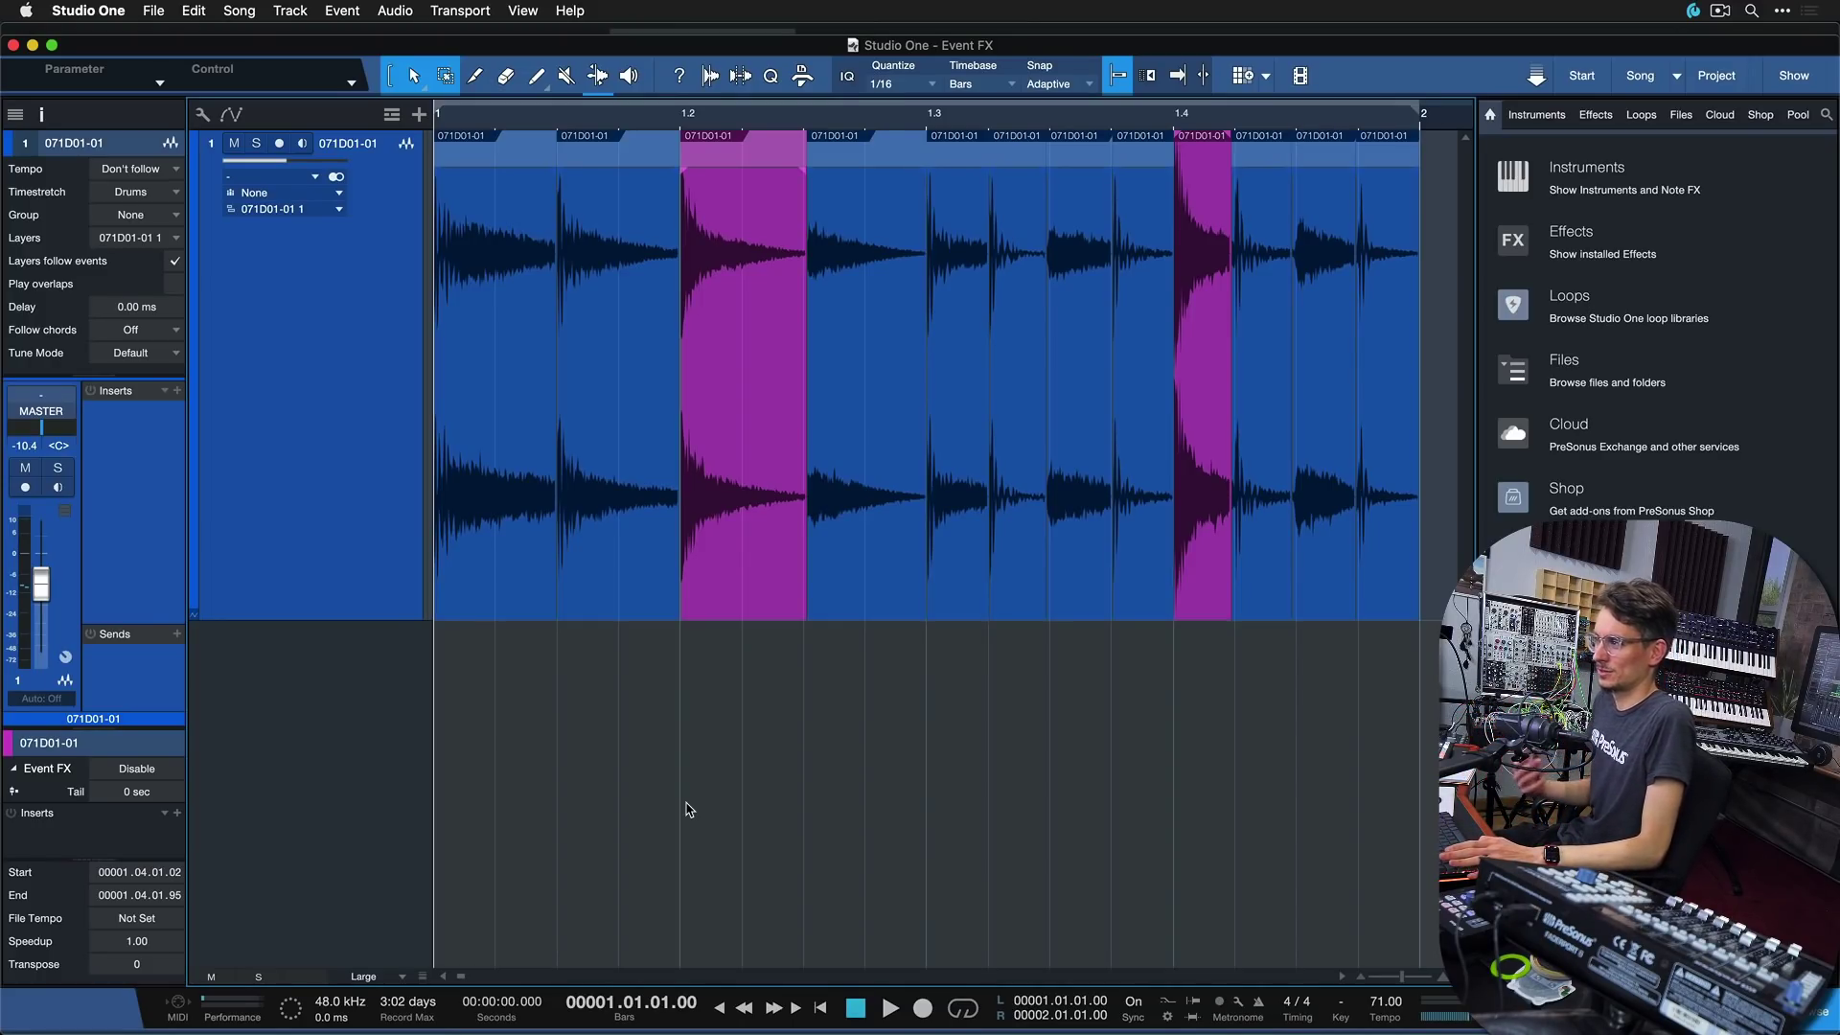
Play the clip and select the purple events at bars 1.2 and 1.4
{"action": "key", "text": "space"}
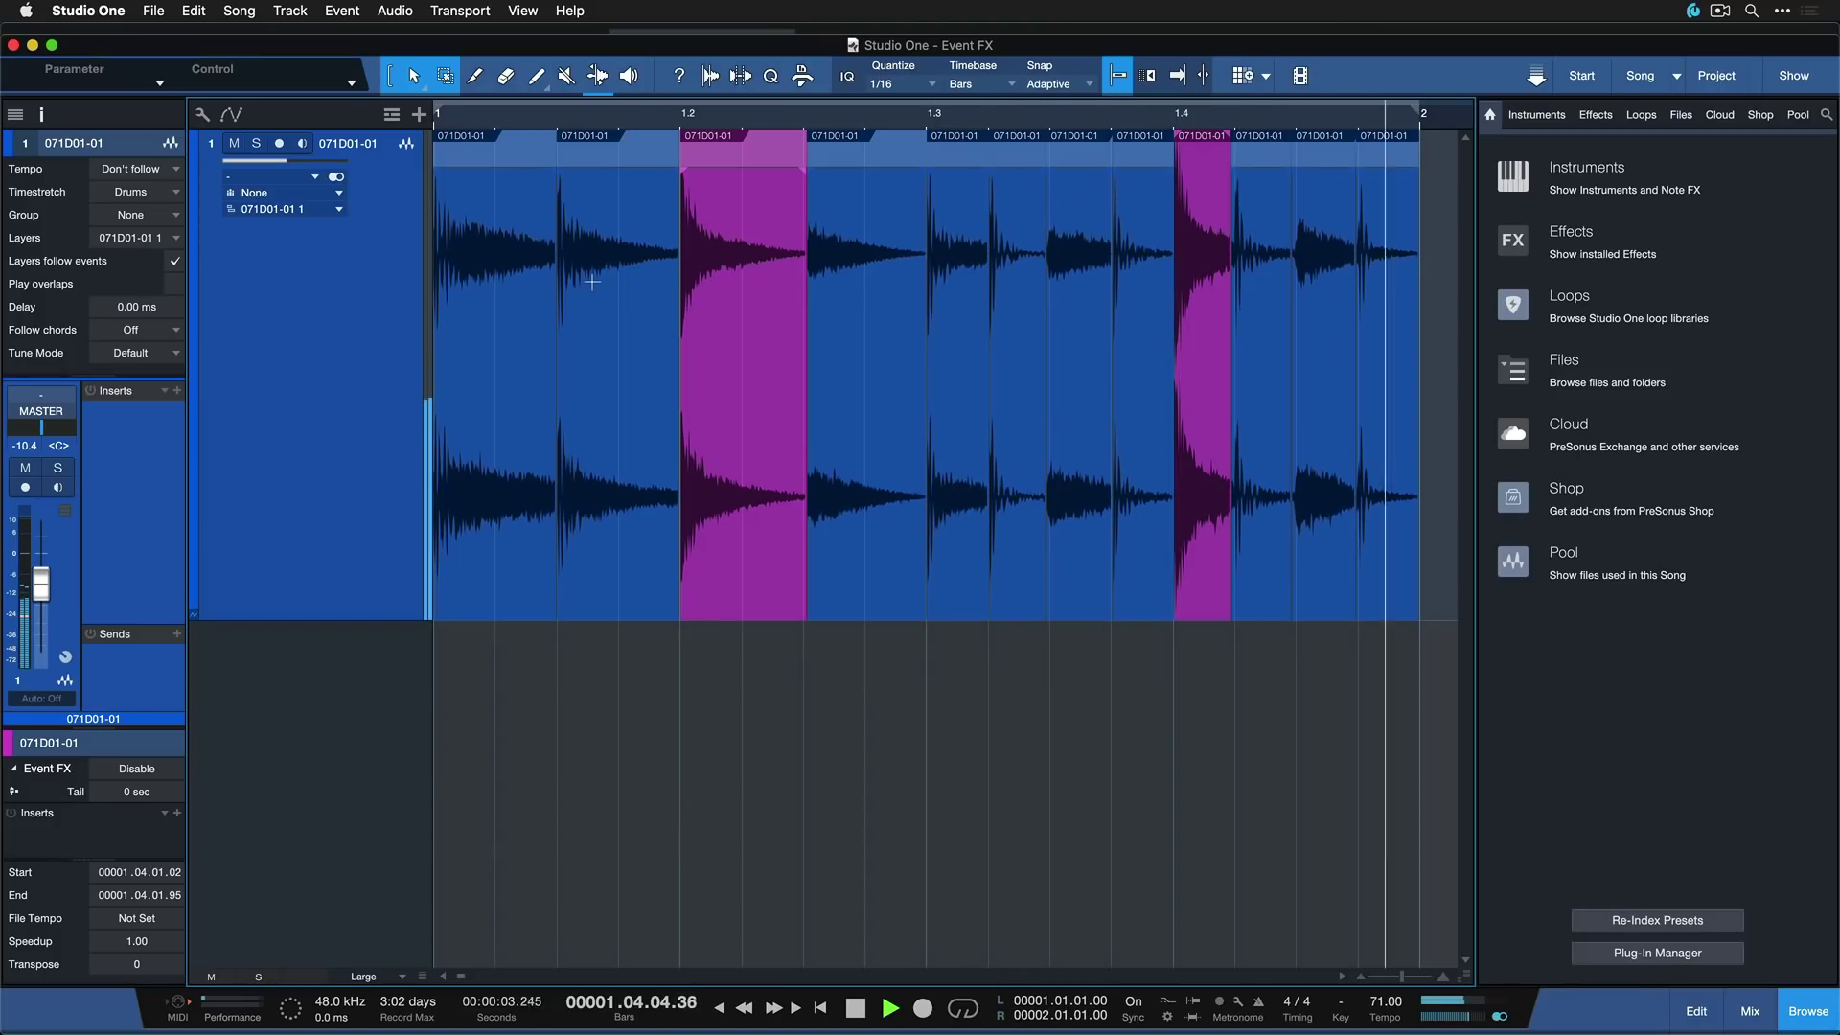
{"action": "left_click", "coordinate": [776, 493]}
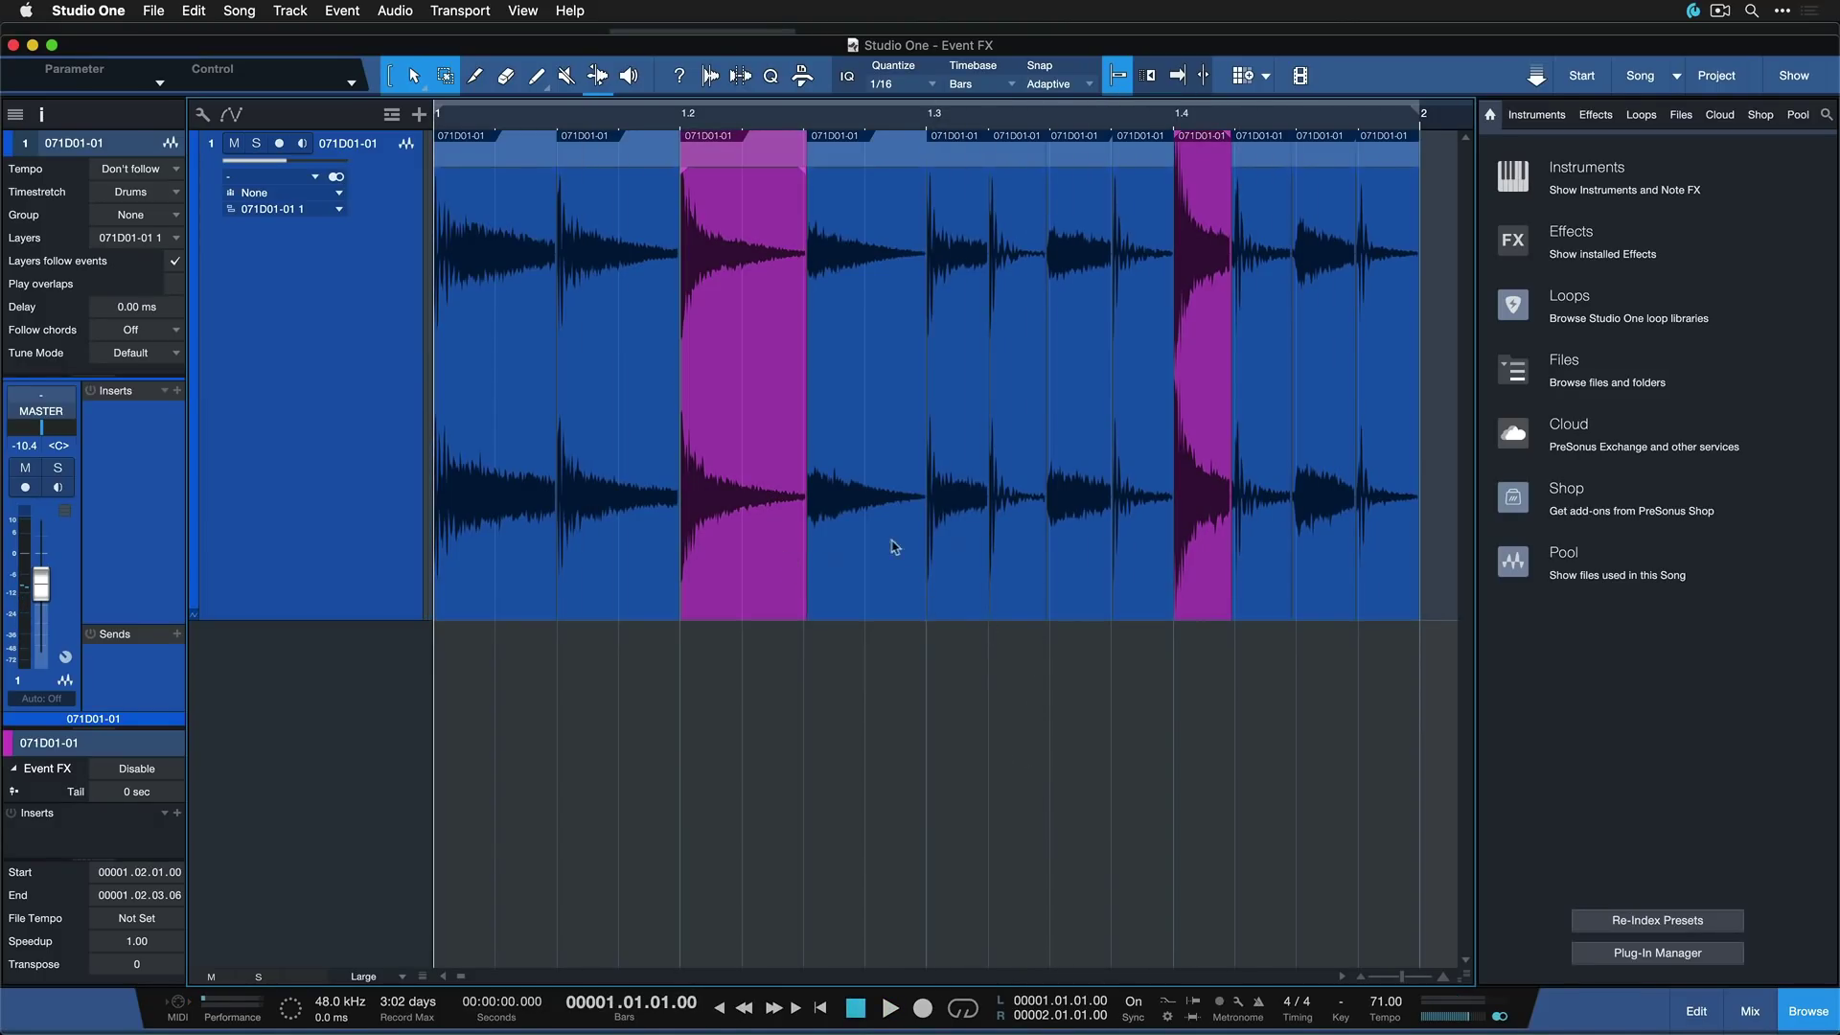
{"action": "left_click", "coordinate": [749, 469]}
{"action": "left_click", "coordinate": [1213, 471]}
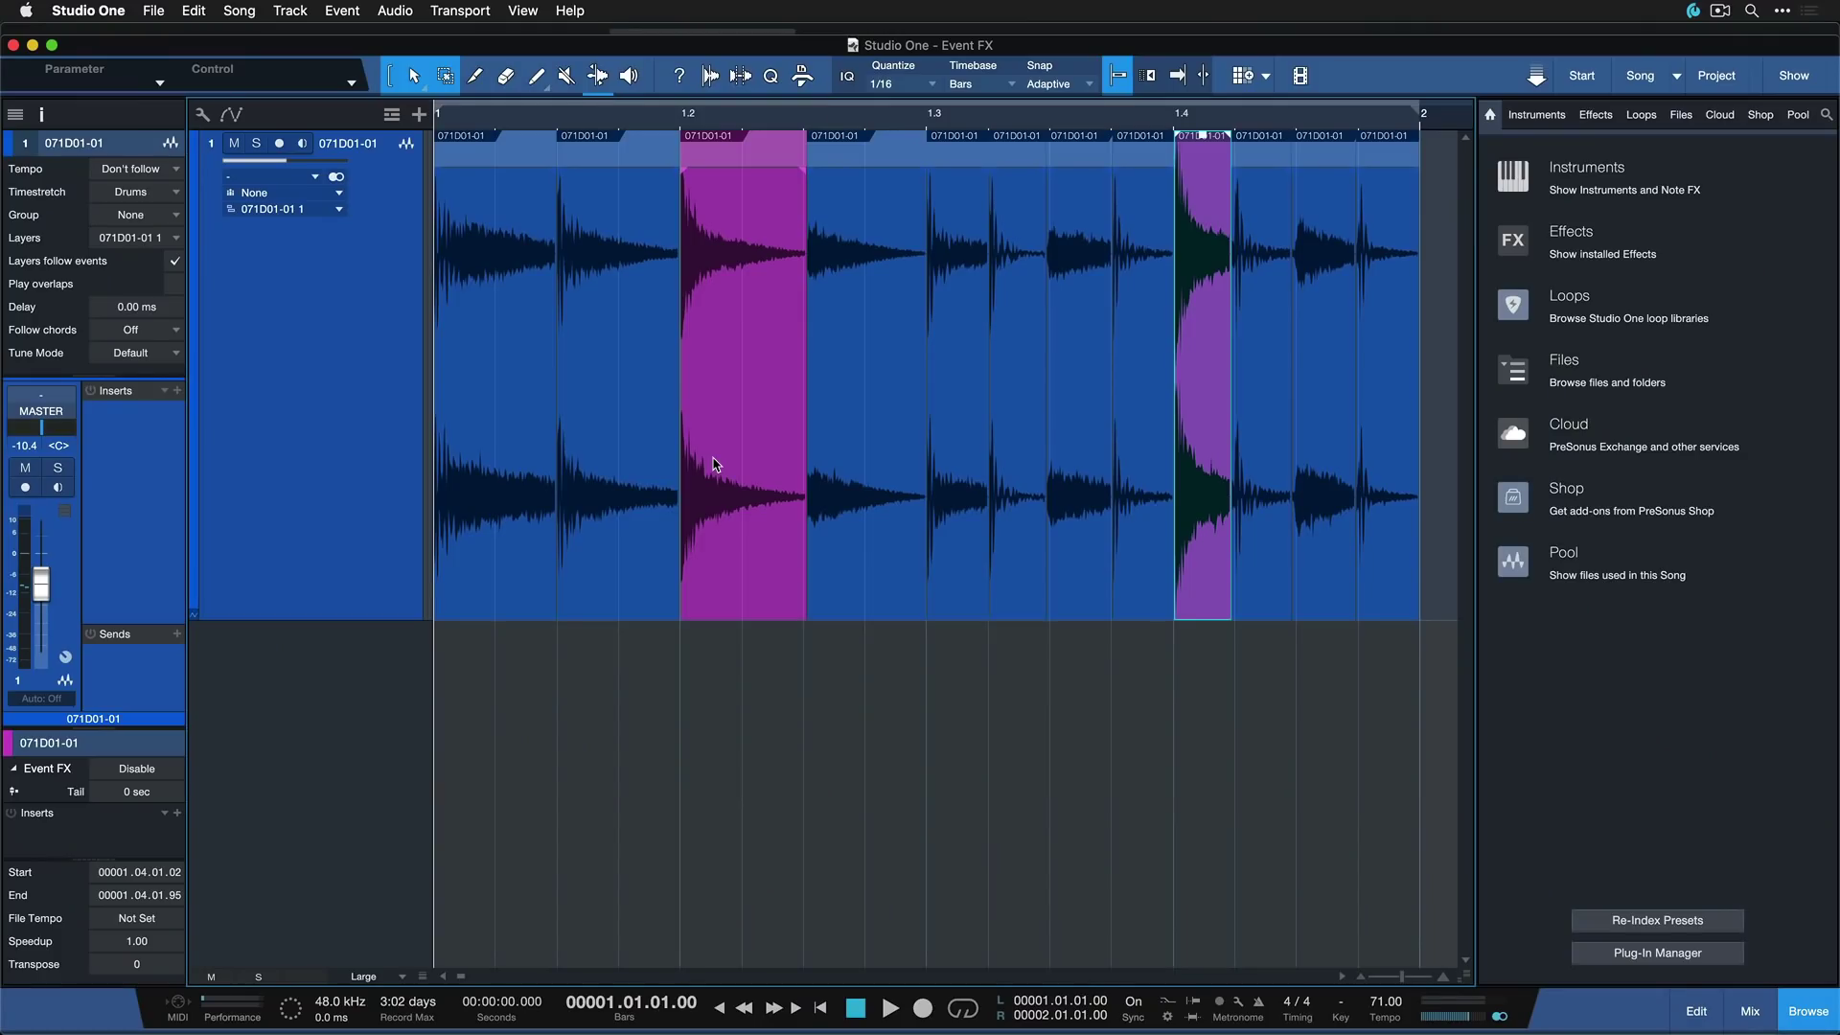
Add Open AIR from the Effects list as an event effect on the bar 1.2 event, then close its editor
{"action": "left_click", "coordinate": [1576, 234]}
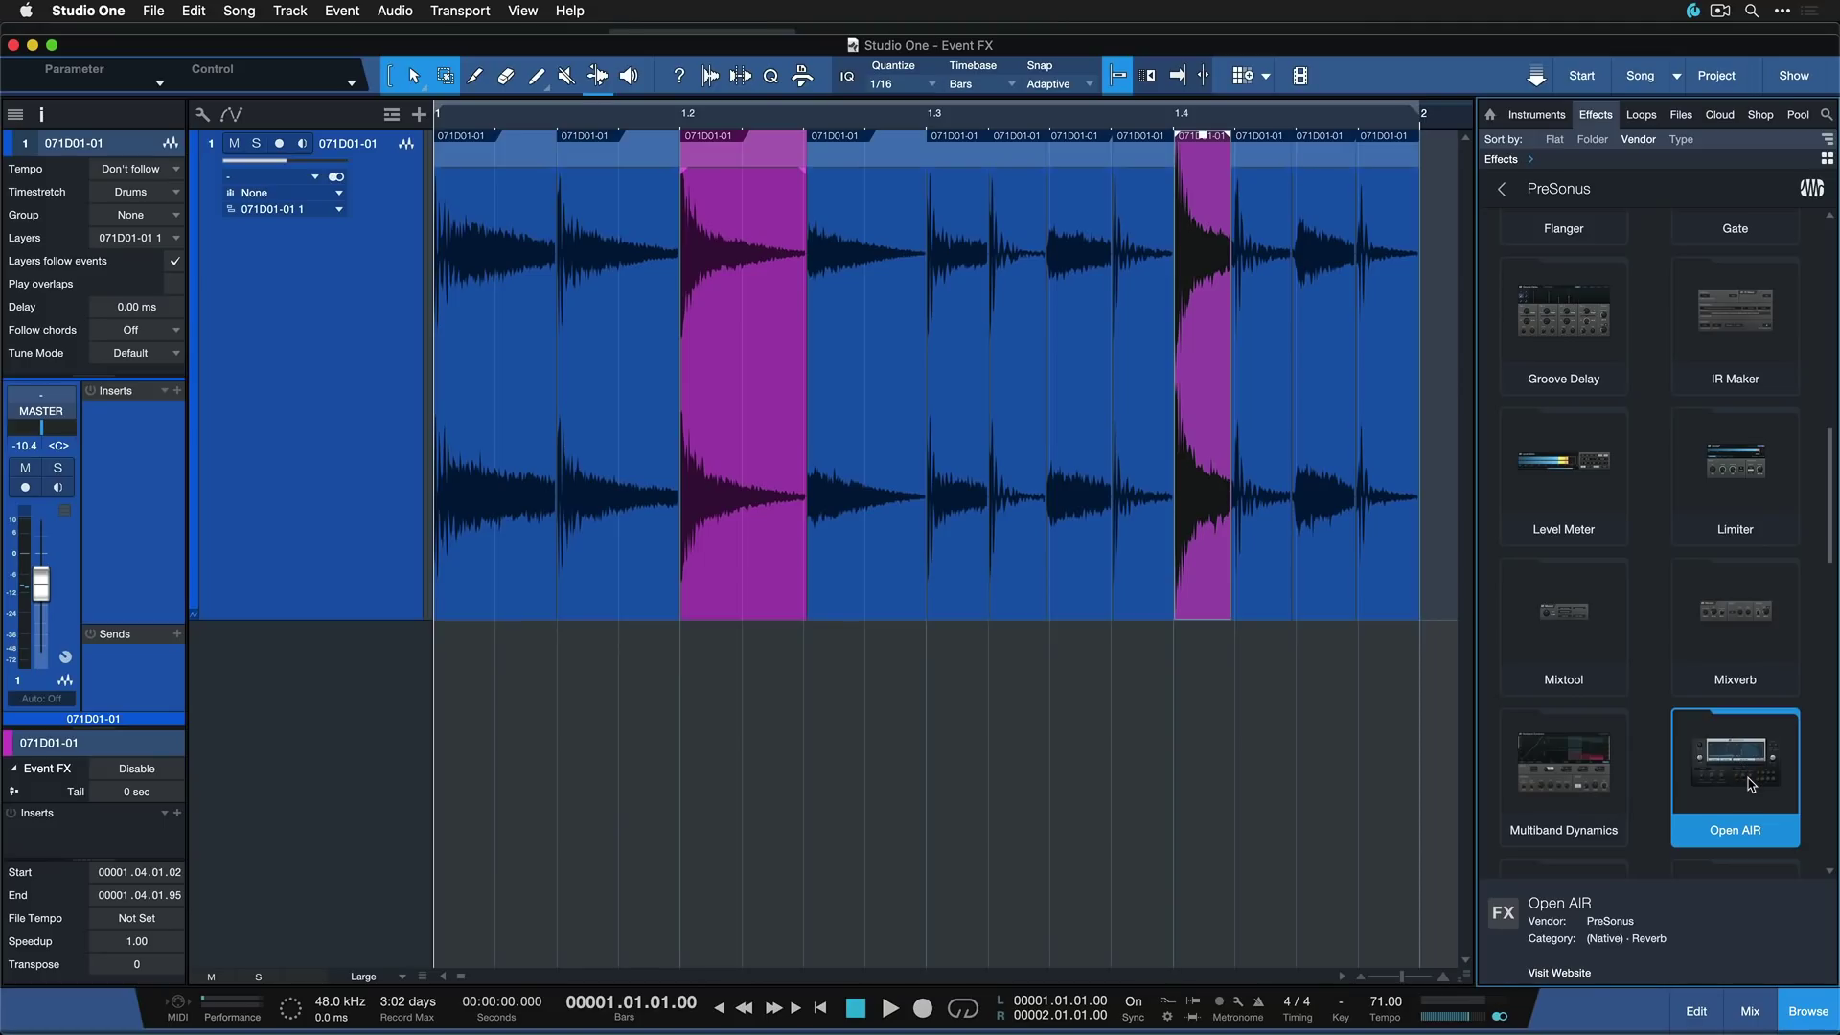
{"action": "left_click_drag", "start_coordinate": [1752, 784], "coordinate": [719, 394]}
{"action": "key", "text": "alt"}
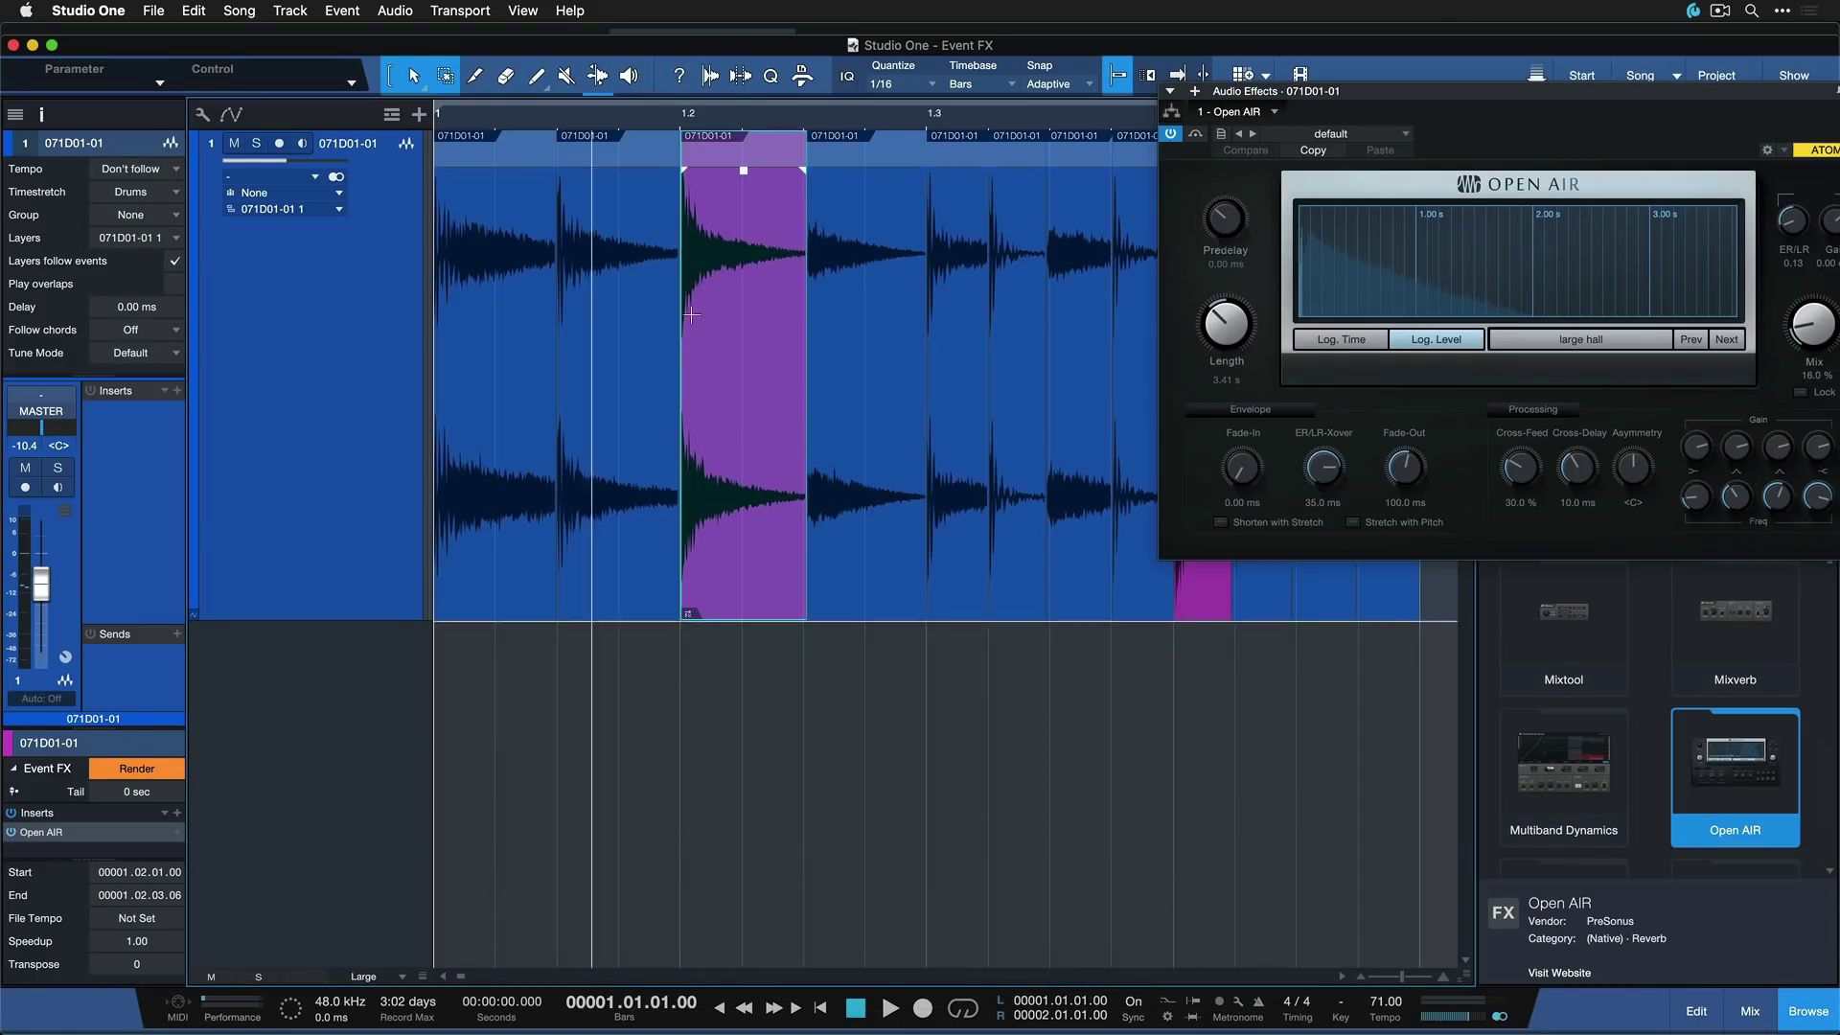
{"action": "left_click_drag", "start_coordinate": [1389, 91], "coordinate": [901, 321]}
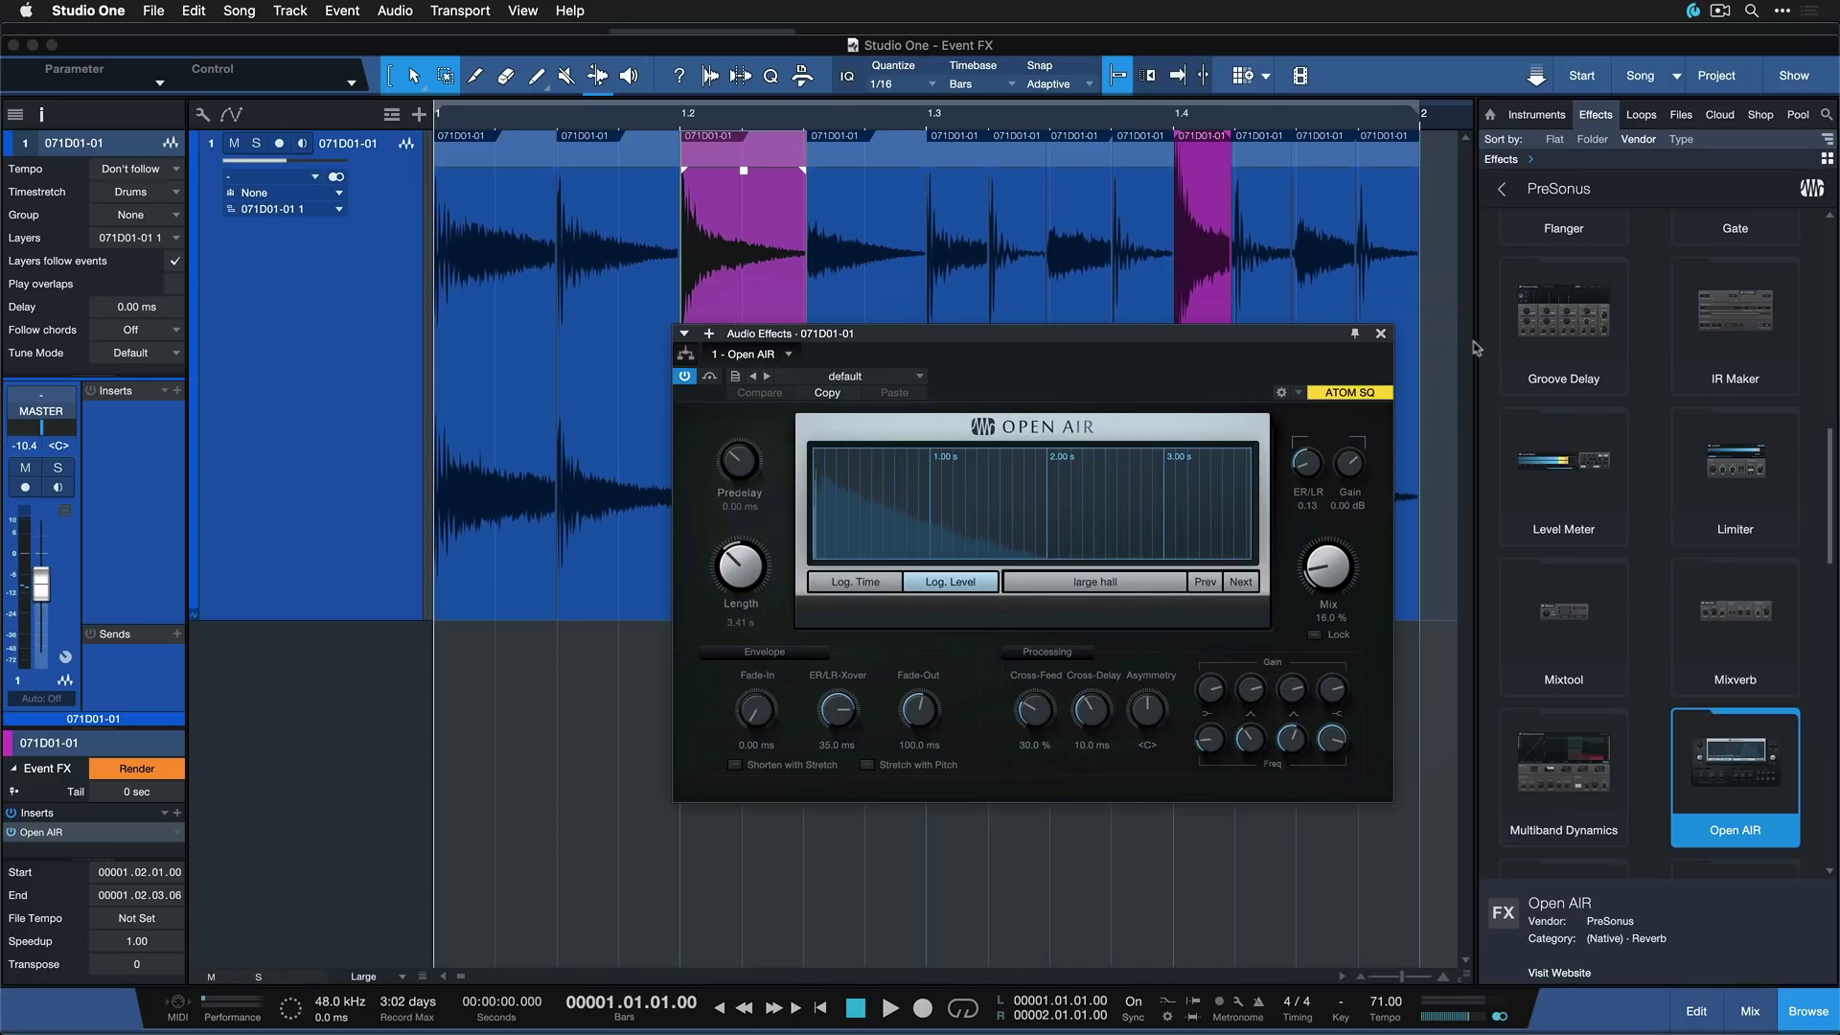
{"action": "left_click", "coordinate": [1382, 335]}
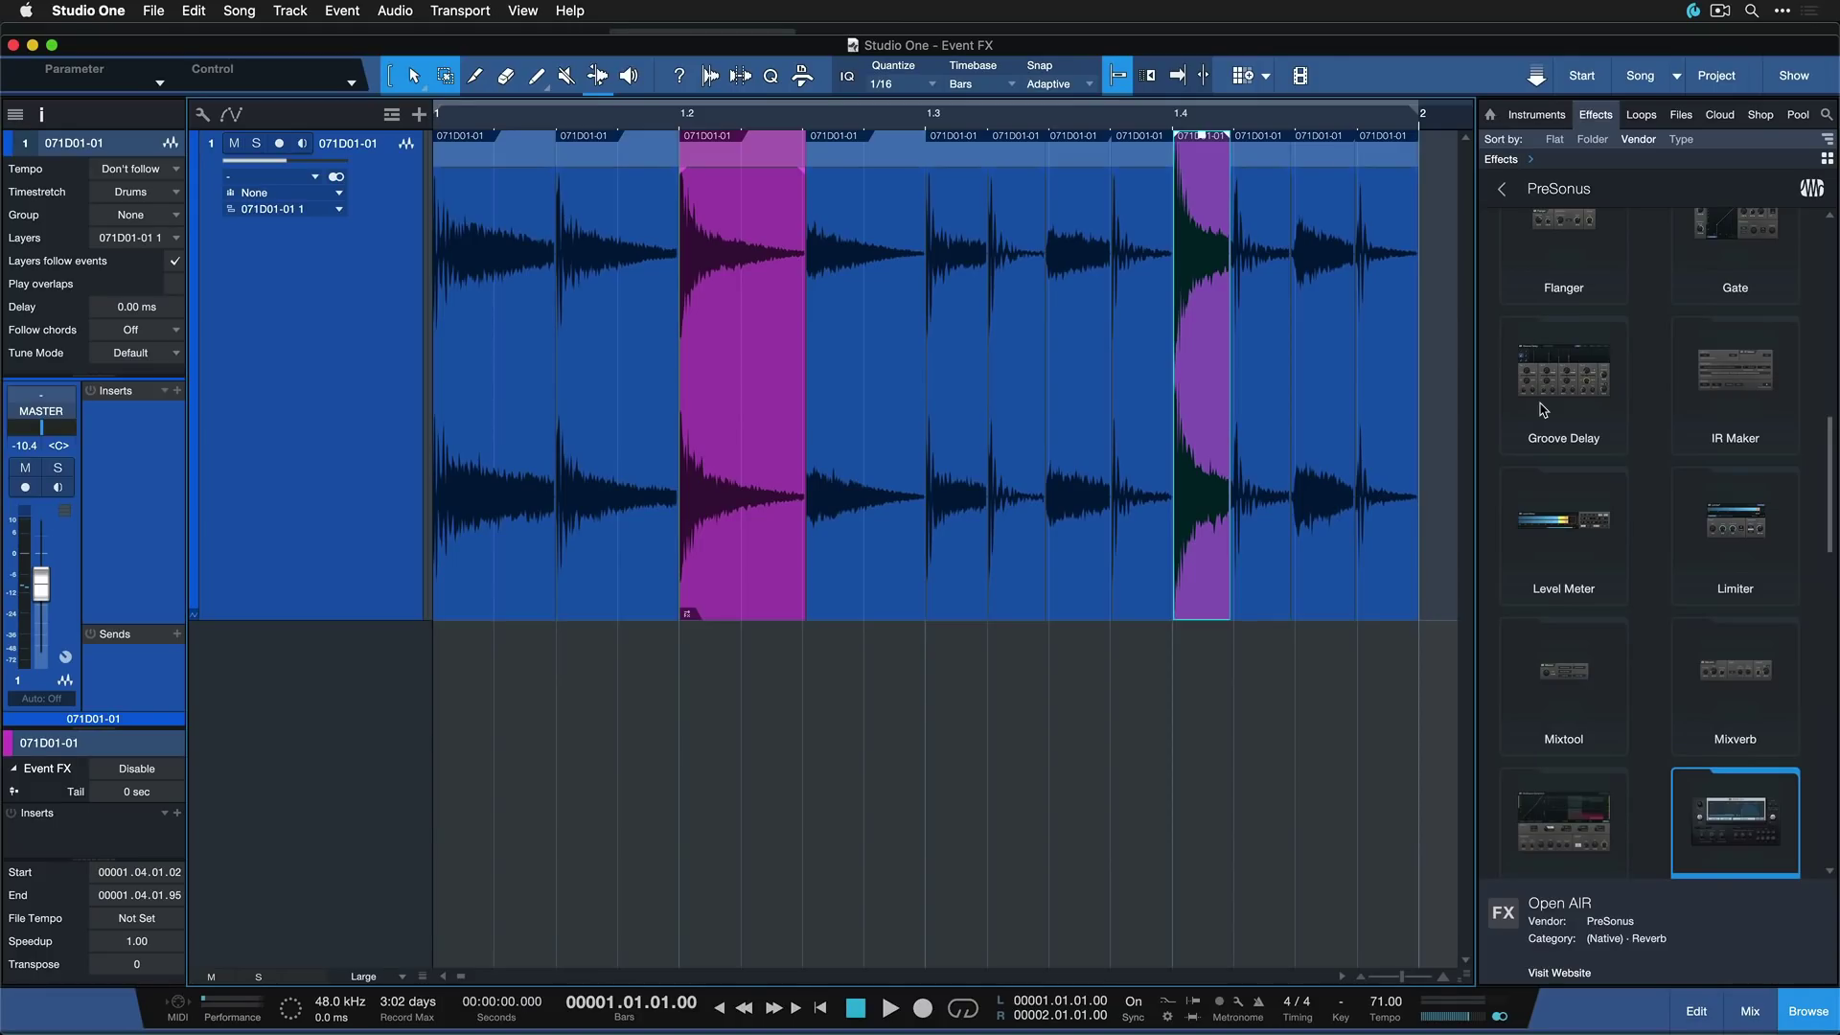
Drop Groove Delay onto the bar 1.4 event, close its editor, fit the clip and play
{"action": "left_click_drag", "start_coordinate": [1542, 410], "coordinate": [1175, 460]}
{"action": "left_click", "coordinate": [1411, 336]}
{"action": "key", "text": "w"}
{"action": "key", "text": "space"}
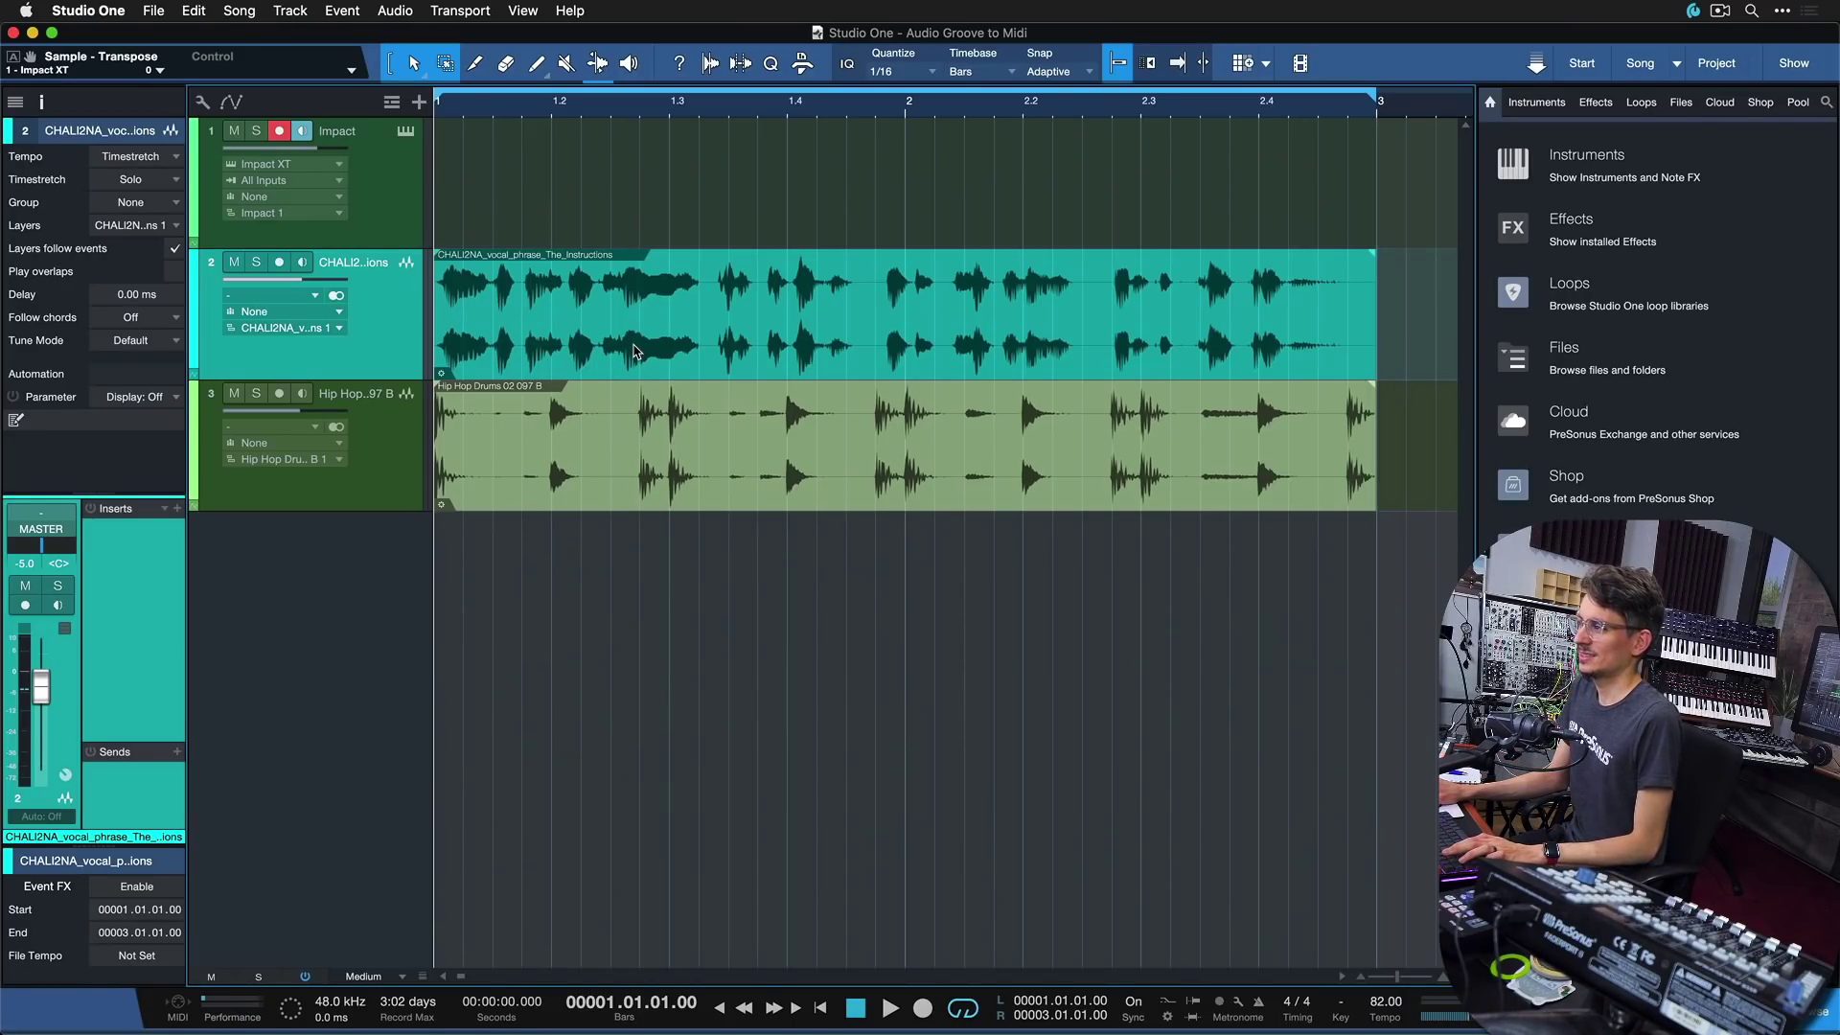
Enlarge the track lanes, audition Impact XT's Perc3 pad A1, then play the vocal and drums
{"action": "key", "text": "alt+e"}
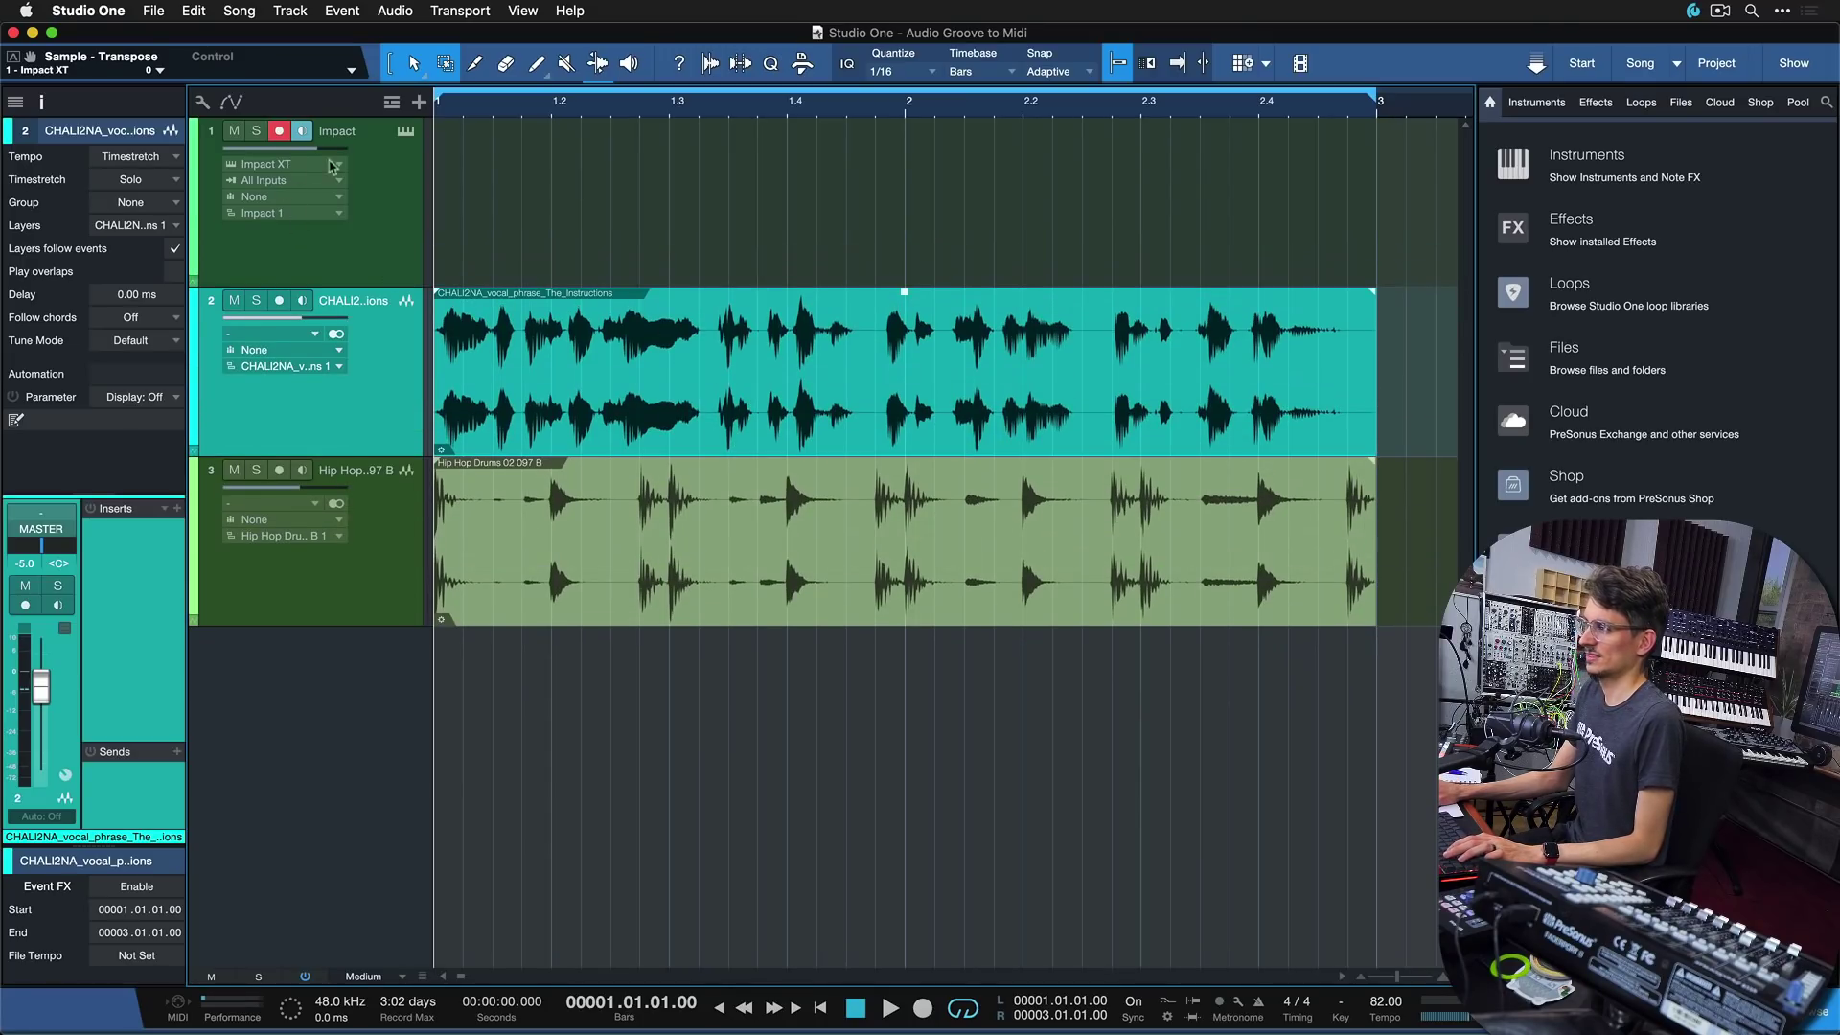
{"action": "left_click", "coordinate": [406, 132]}
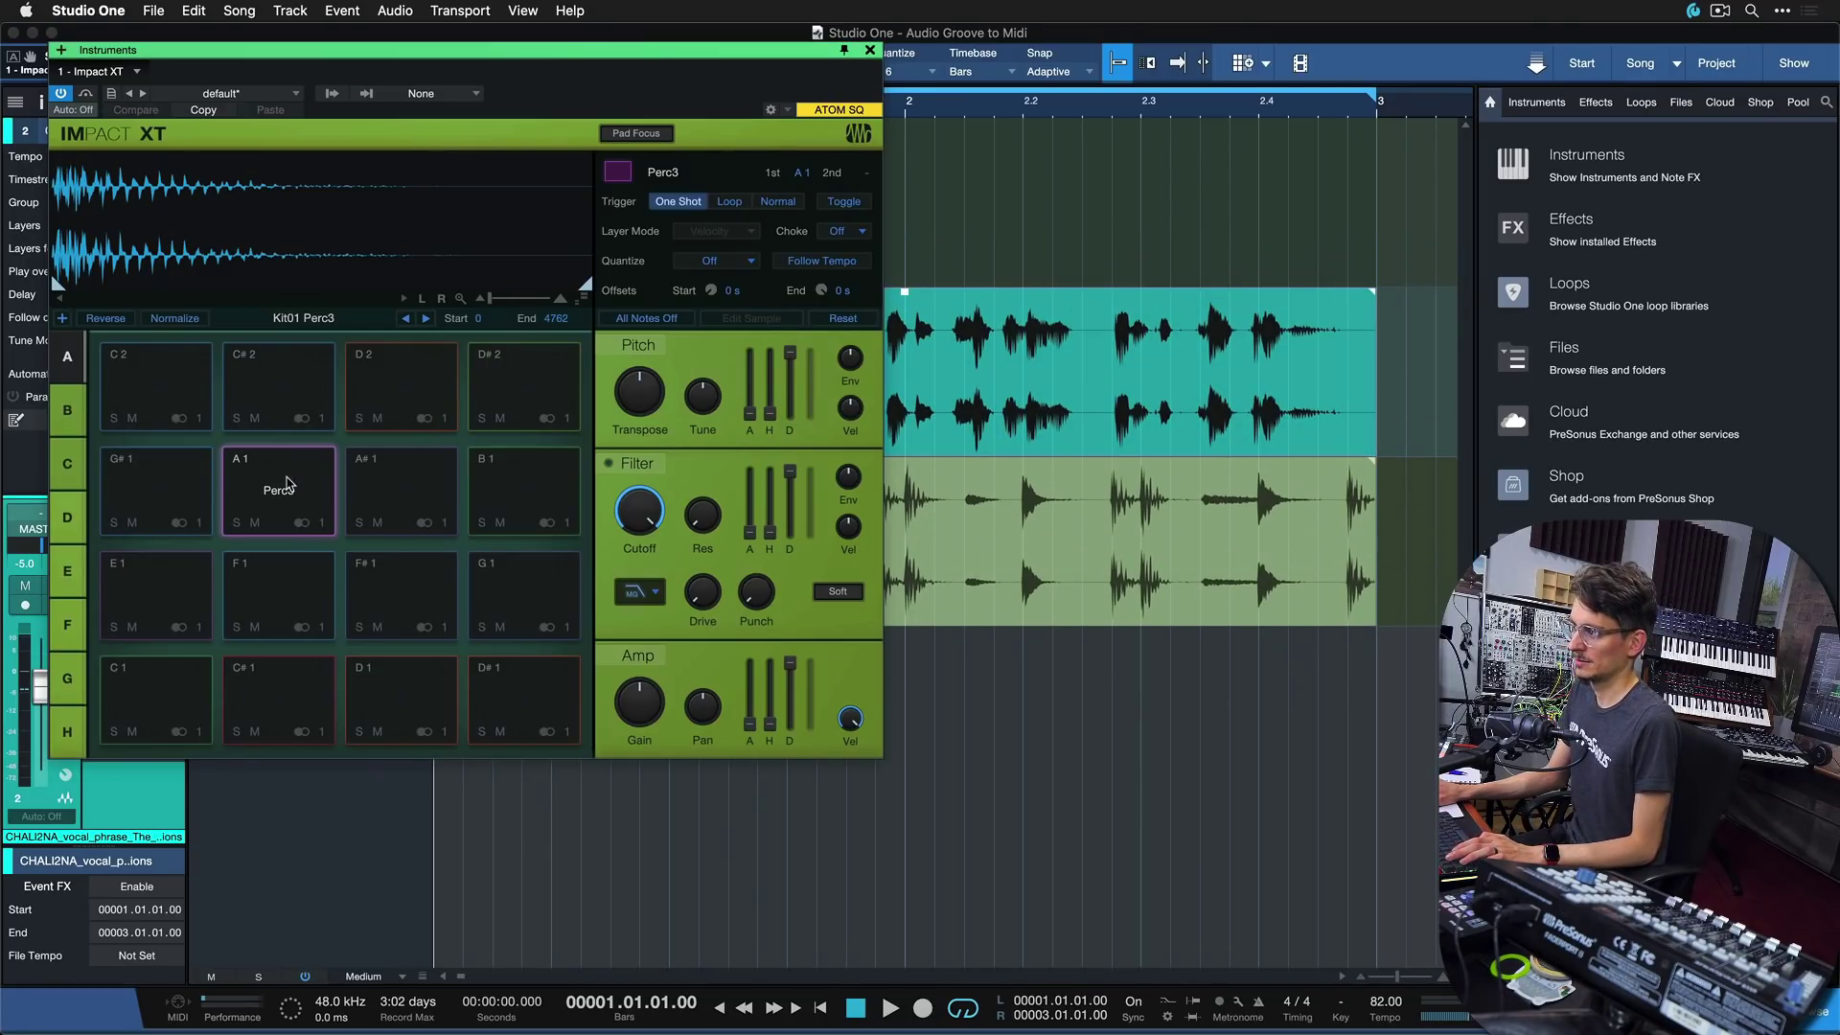
{"action": "left_click", "coordinate": [322, 455]}
{"action": "left_click", "coordinate": [322, 455]}
{"action": "left_click", "coordinate": [869, 51]}
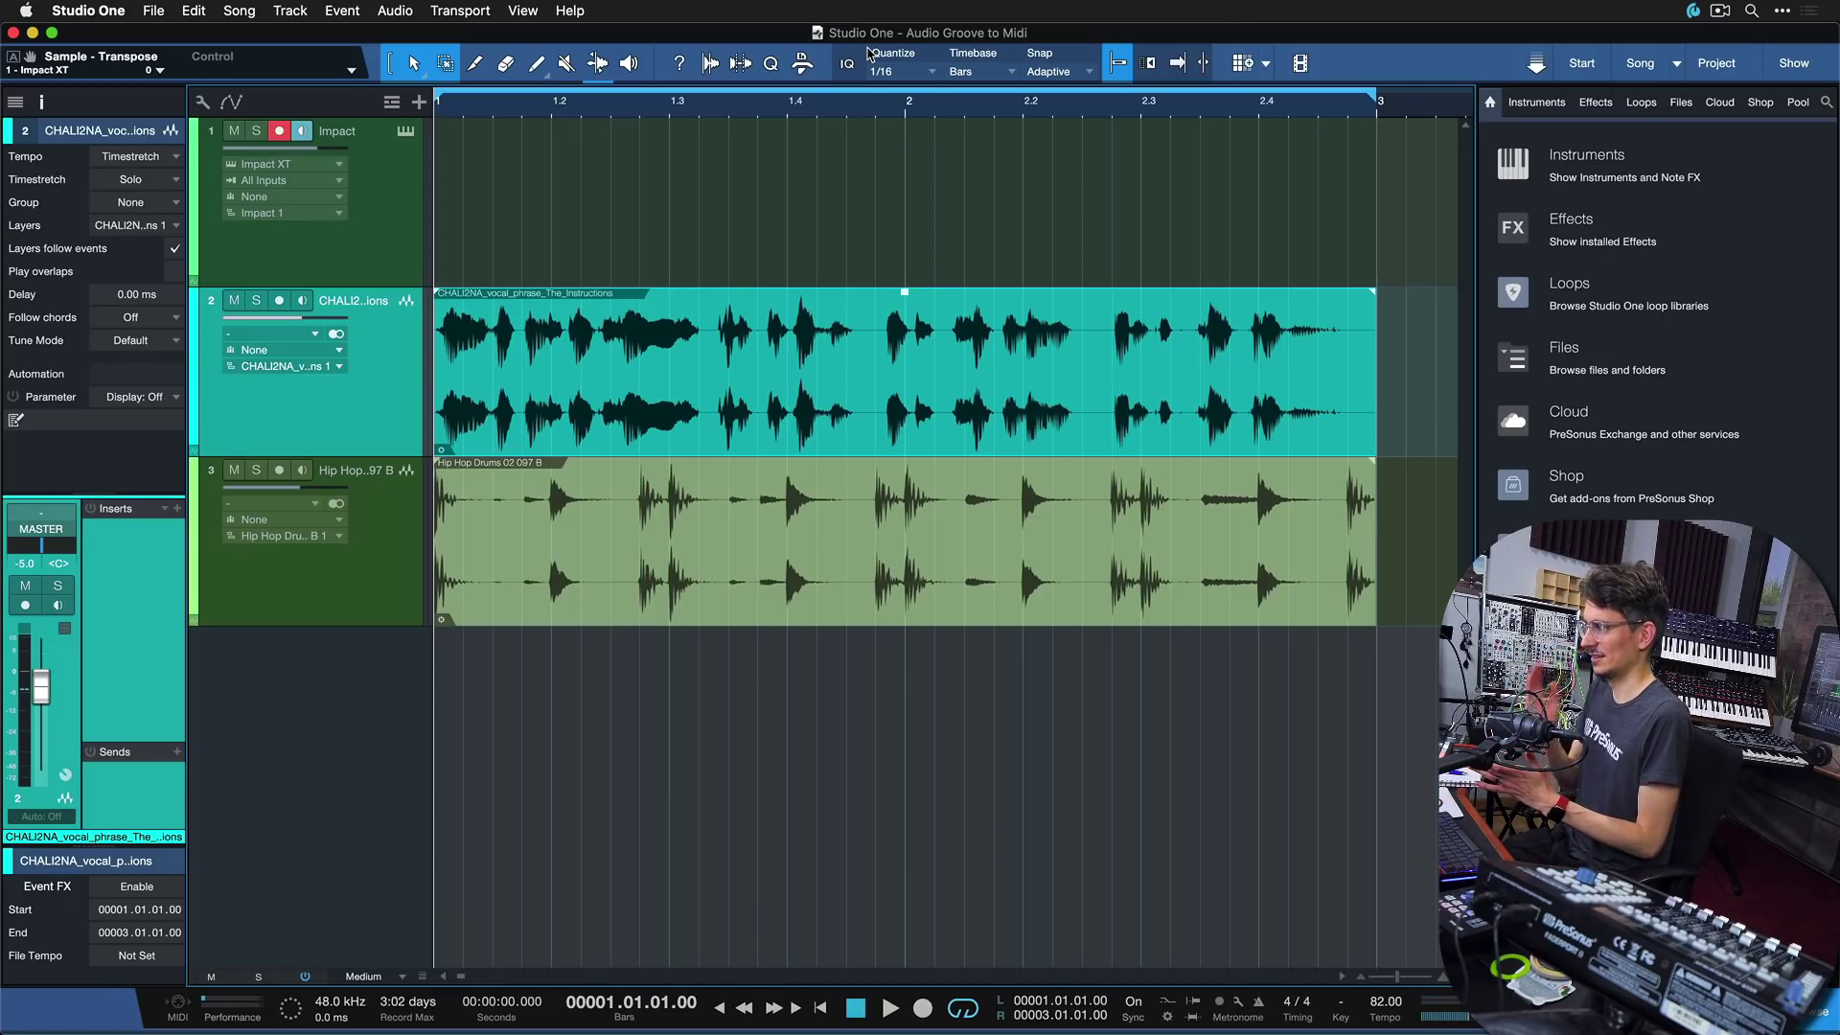
{"action": "key", "text": "space"}
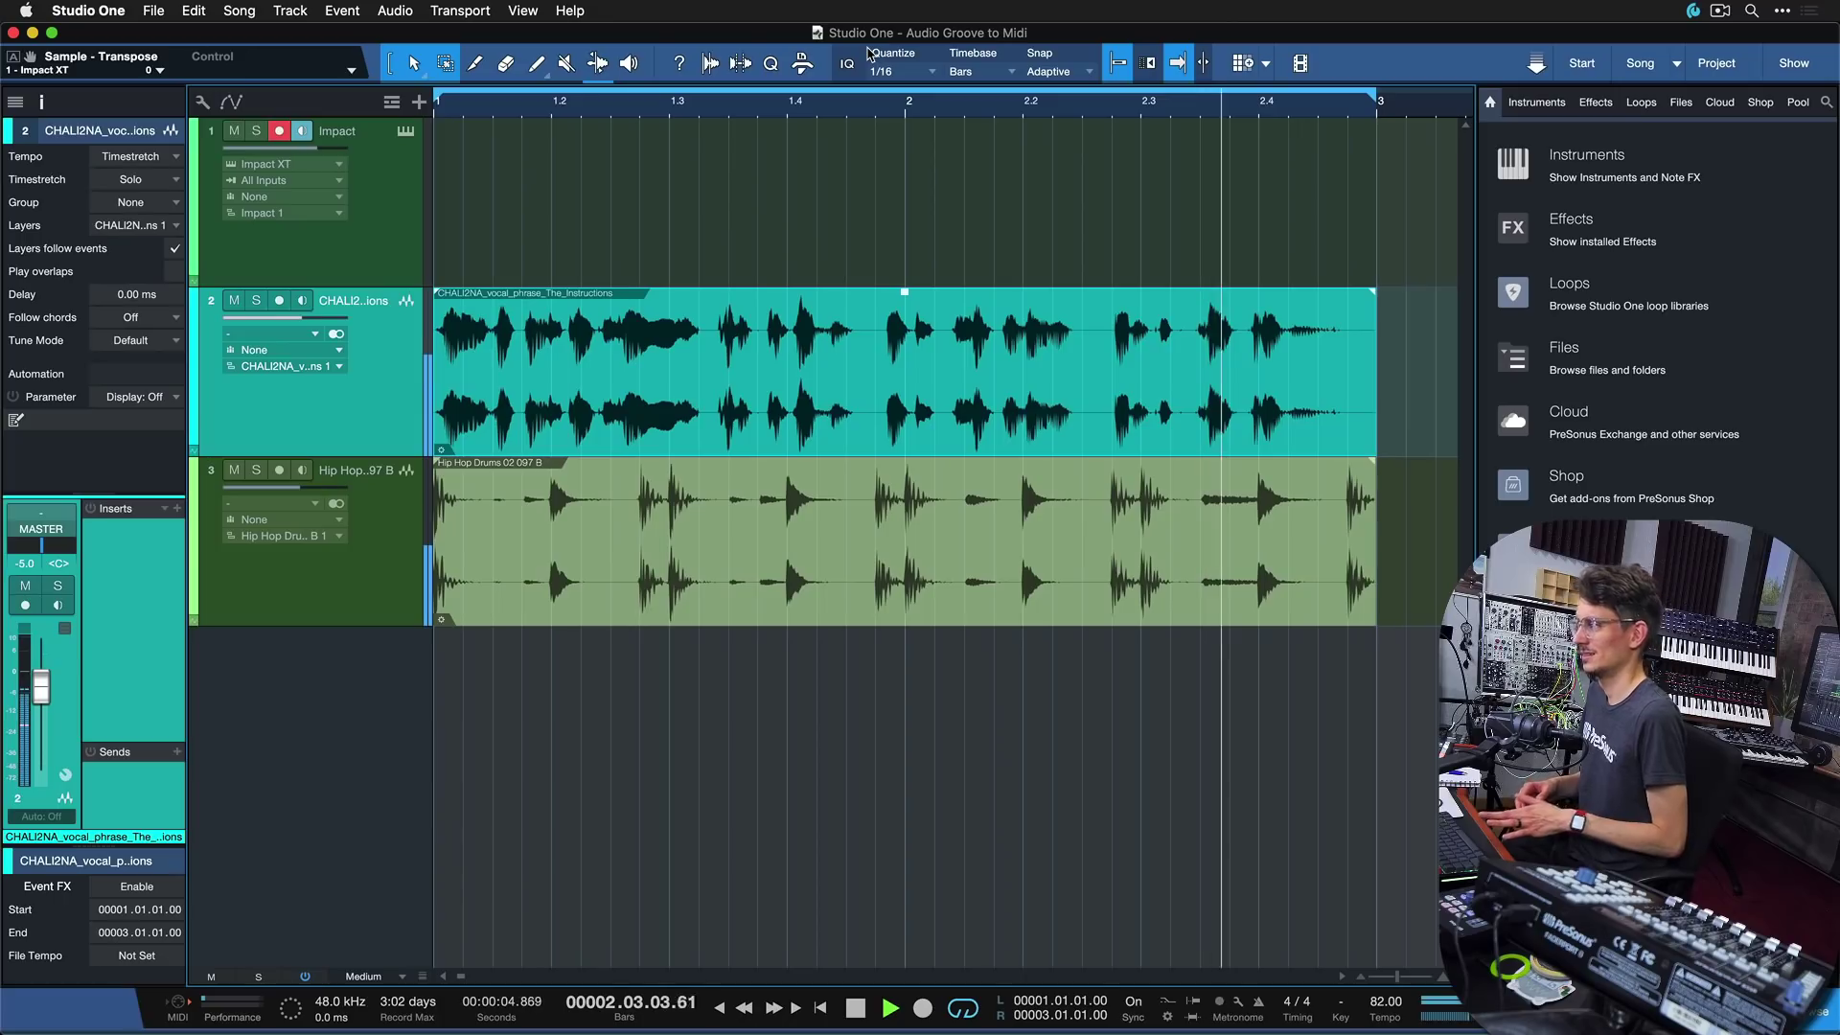
{"action": "key", "text": "space"}
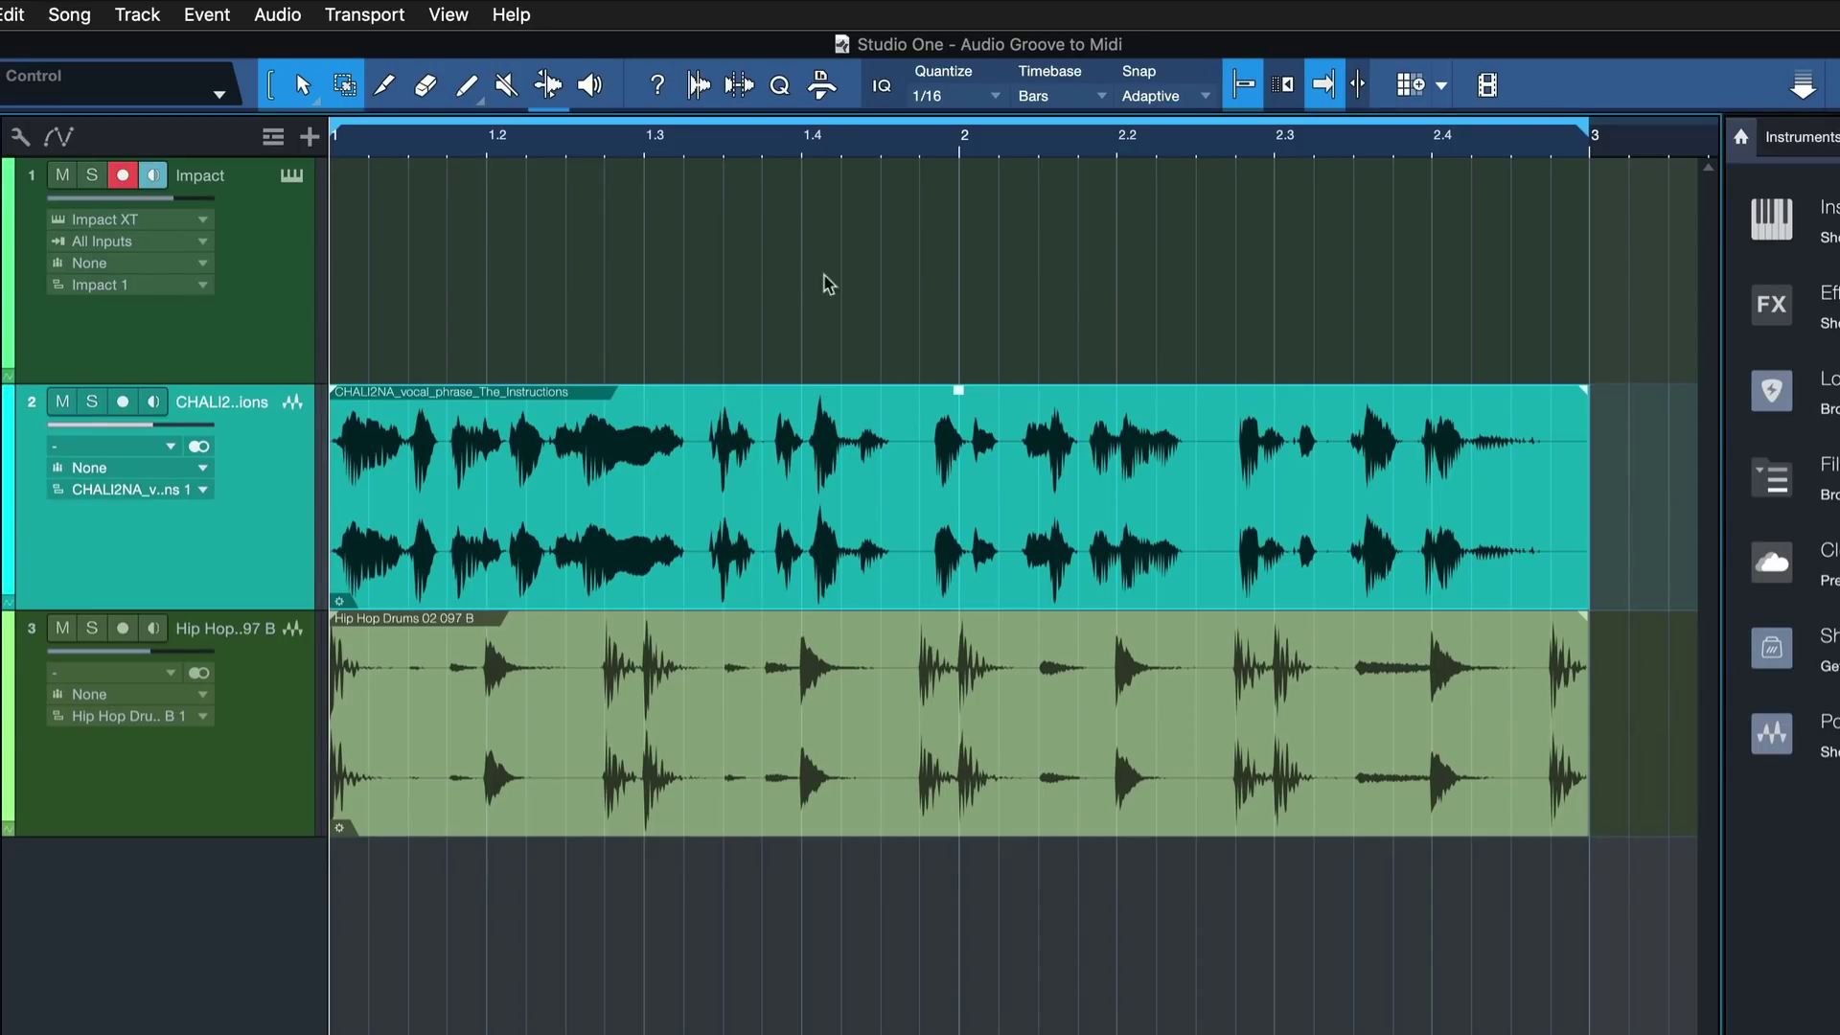
Analyze the vocal's transients with Audio Bend at a raised threshold and drag it onto the Impact track as notes
{"action": "left_click", "coordinate": [710, 93]}
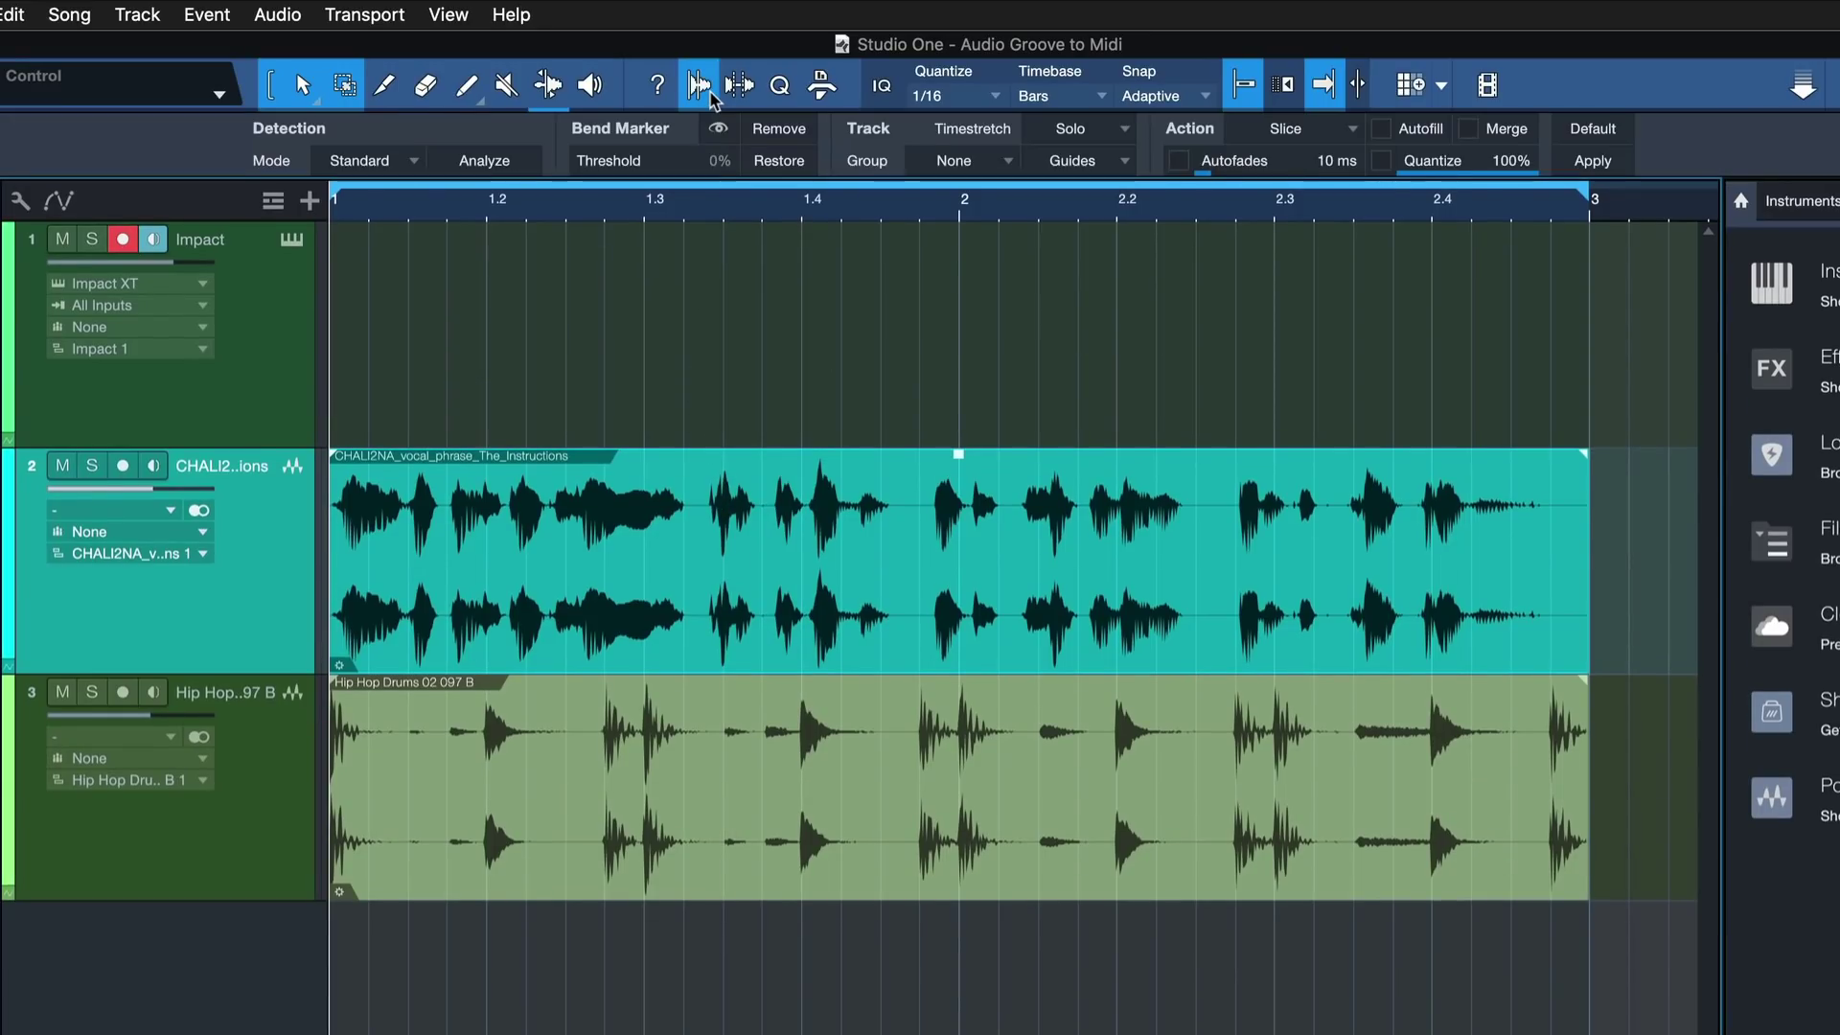
{"action": "left_click", "coordinate": [459, 161]}
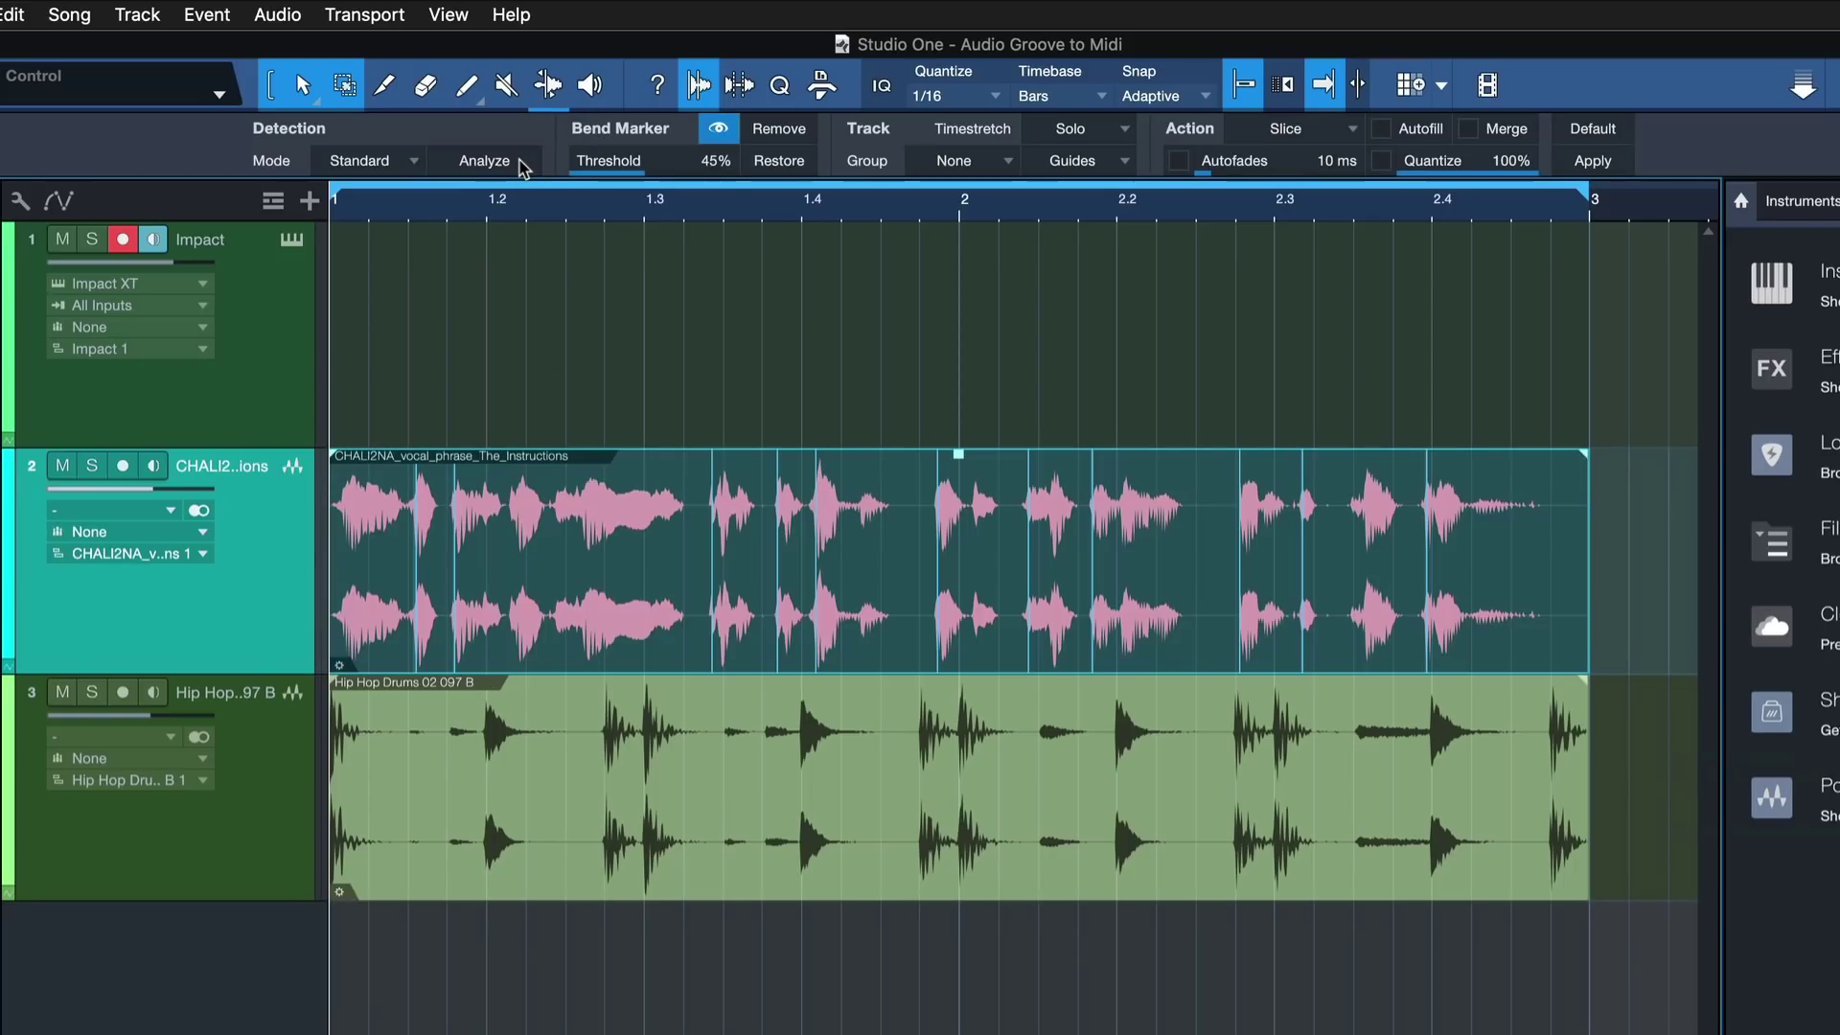
{"action": "left_click_drag", "start_coordinate": [594, 161], "coordinate": [636, 163]}
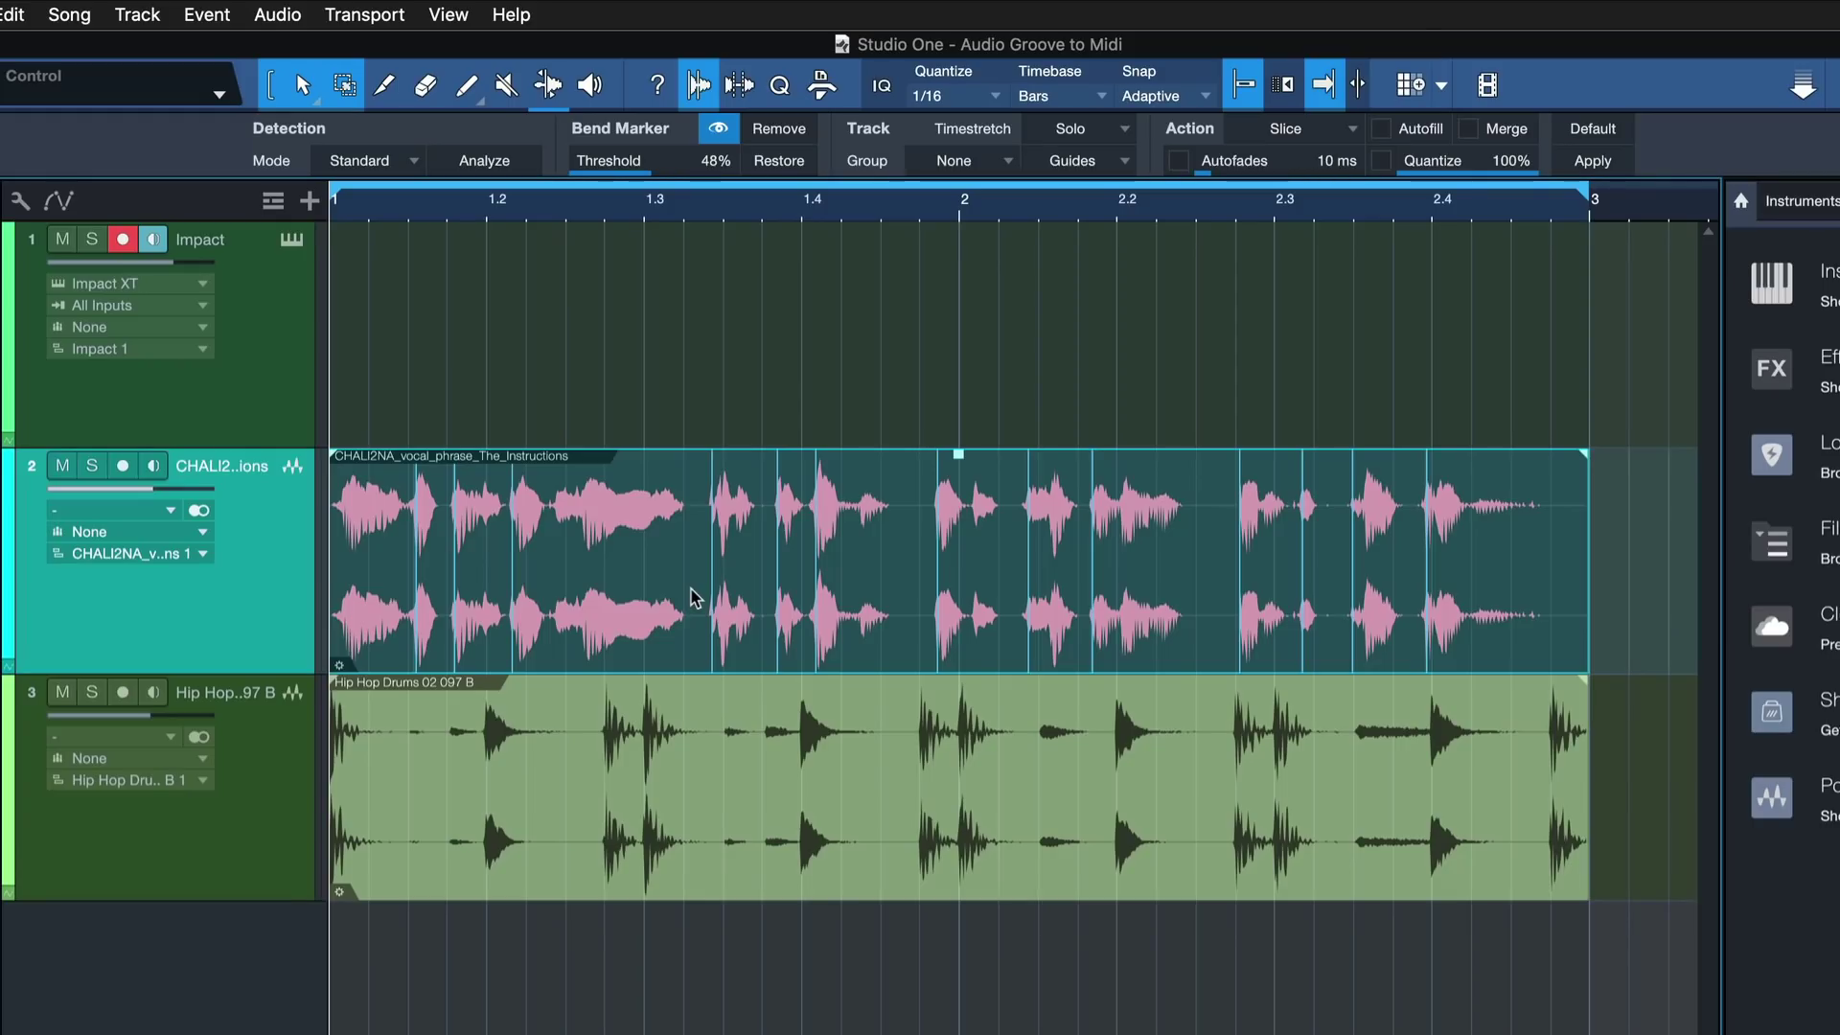
{"action": "left_click_drag", "start_coordinate": [642, 599], "coordinate": [613, 407]}
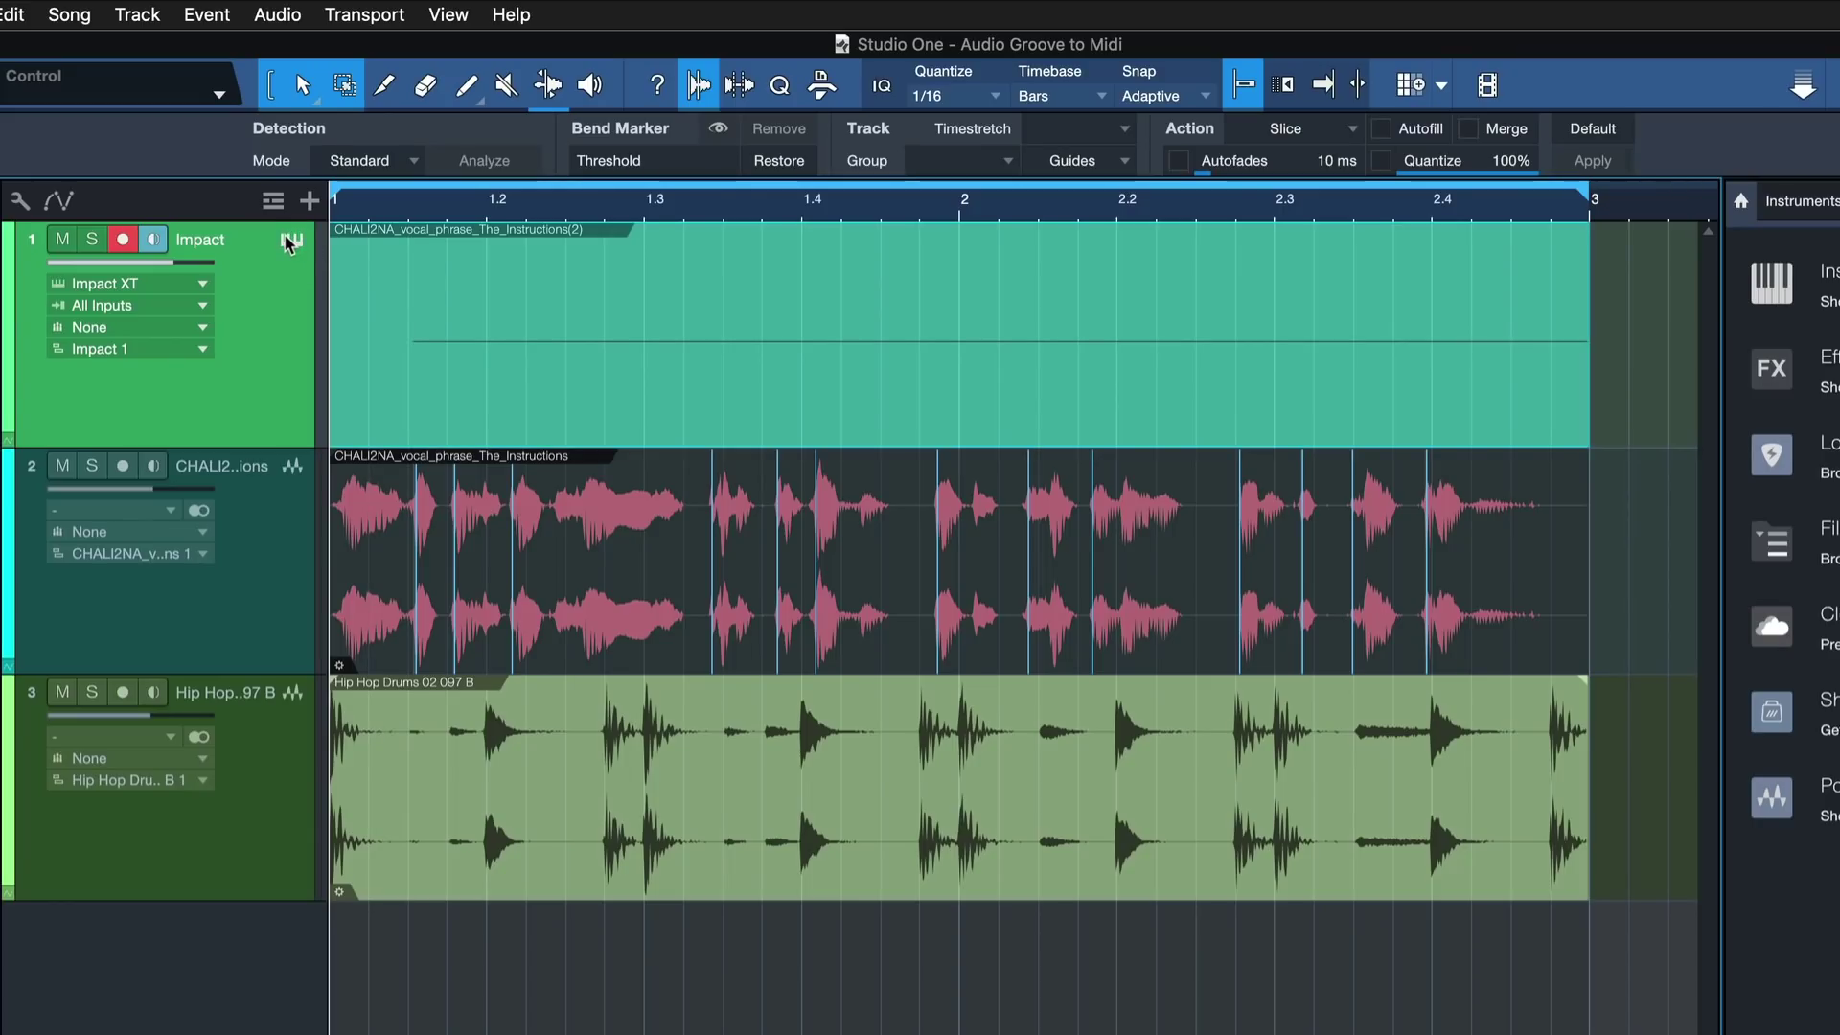
Transpose every note in the converted vocal part to A1 and play it to hear Perc3
{"action": "double_click", "coordinate": [436, 331]}
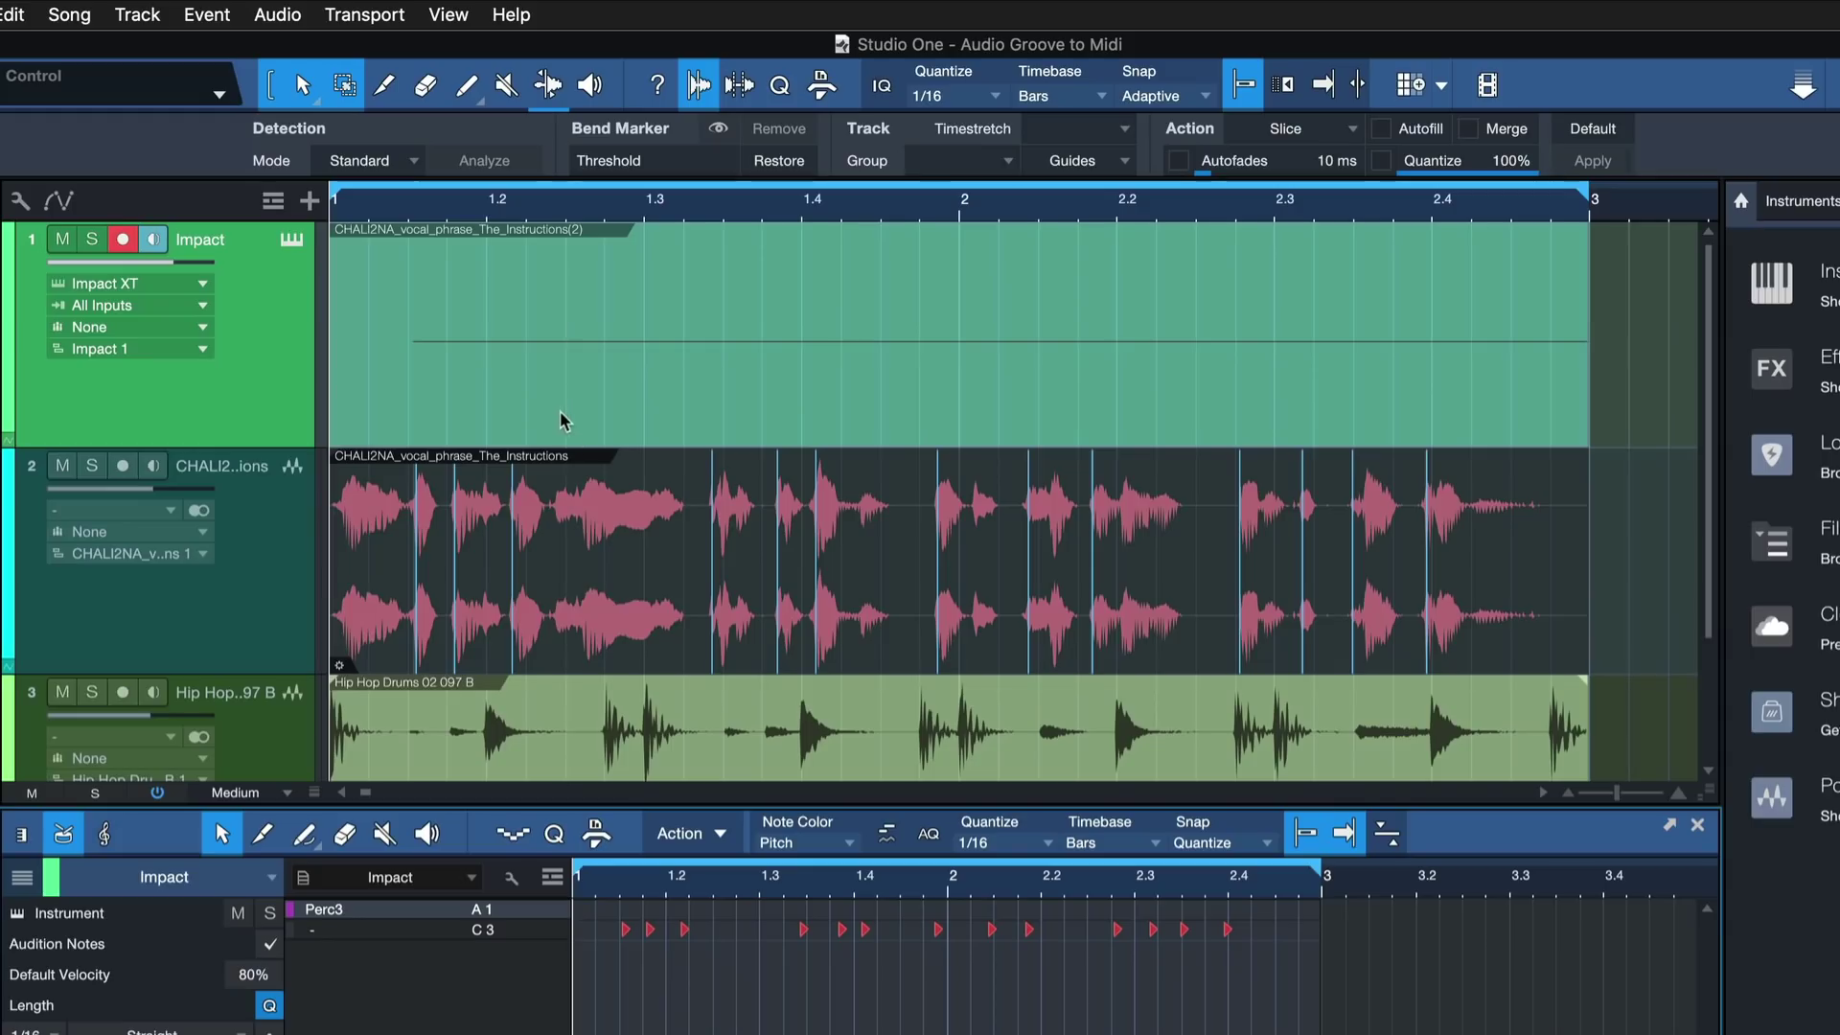
{"action": "left_click", "coordinate": [288, 244]}
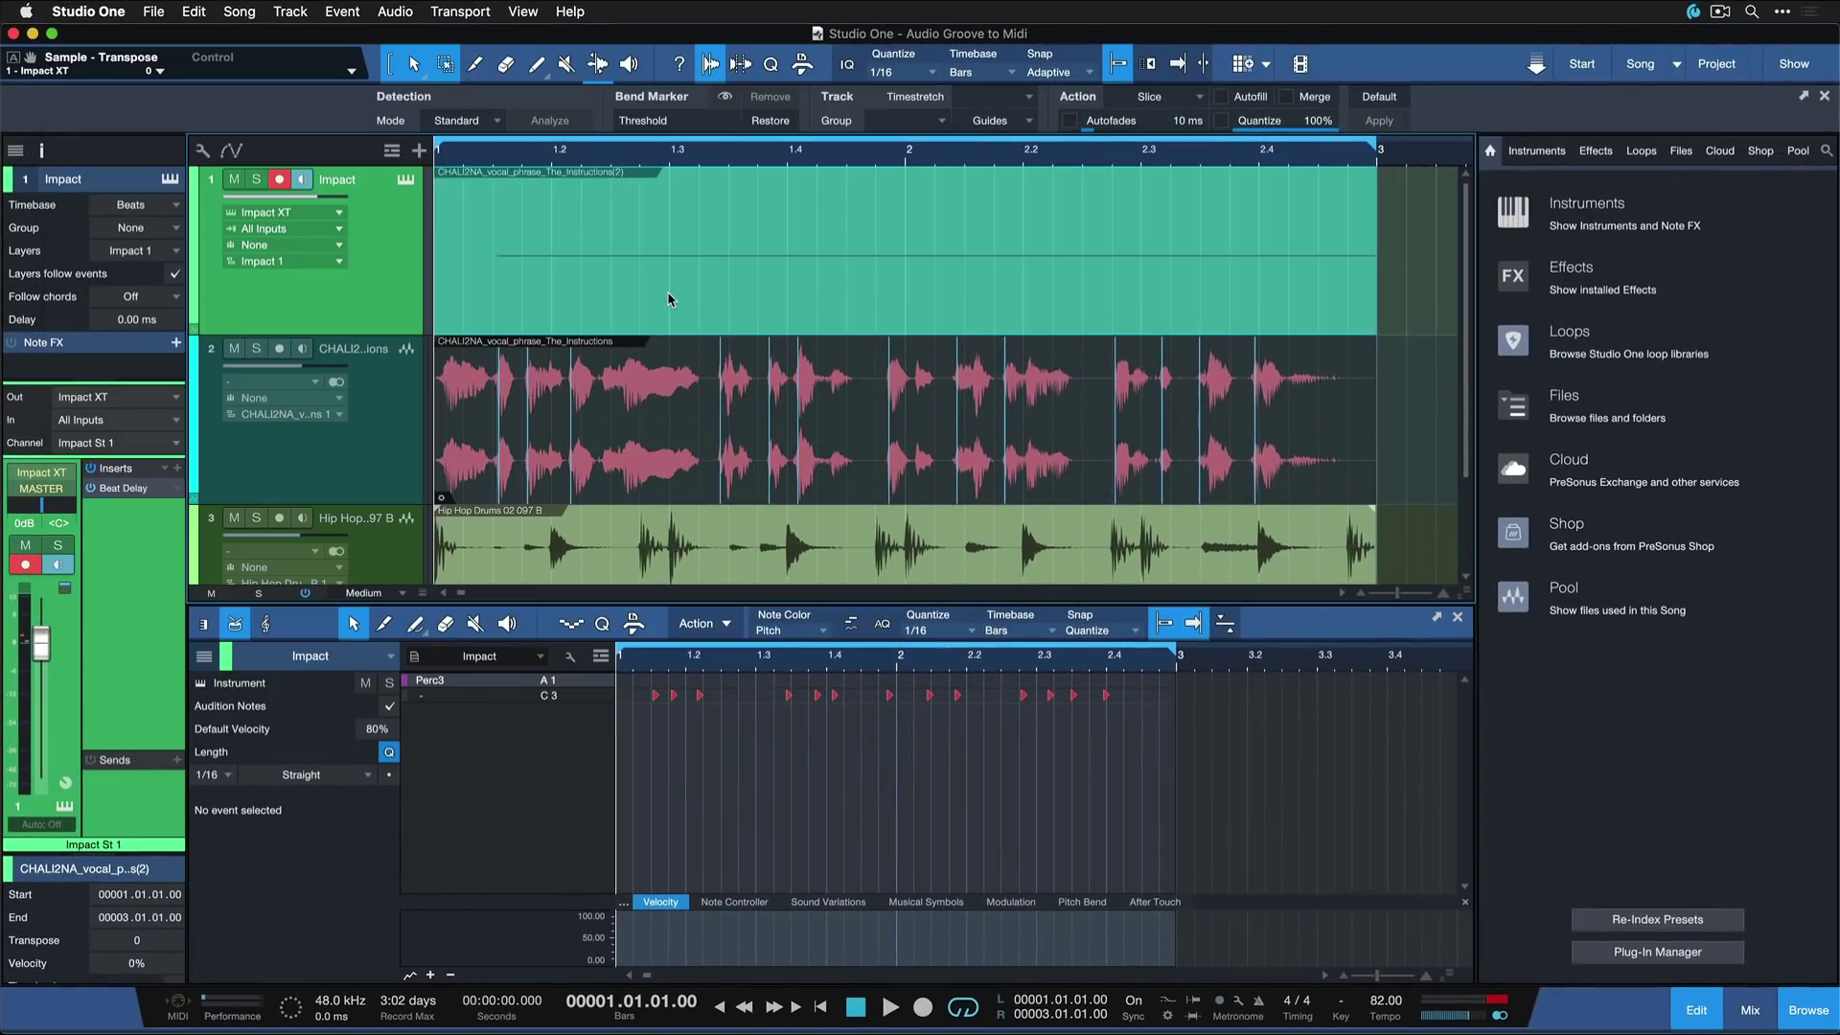
{"action": "right_click", "coordinate": [1142, 503]}
{"action": "mouse_move", "coordinate": [880, 697]}
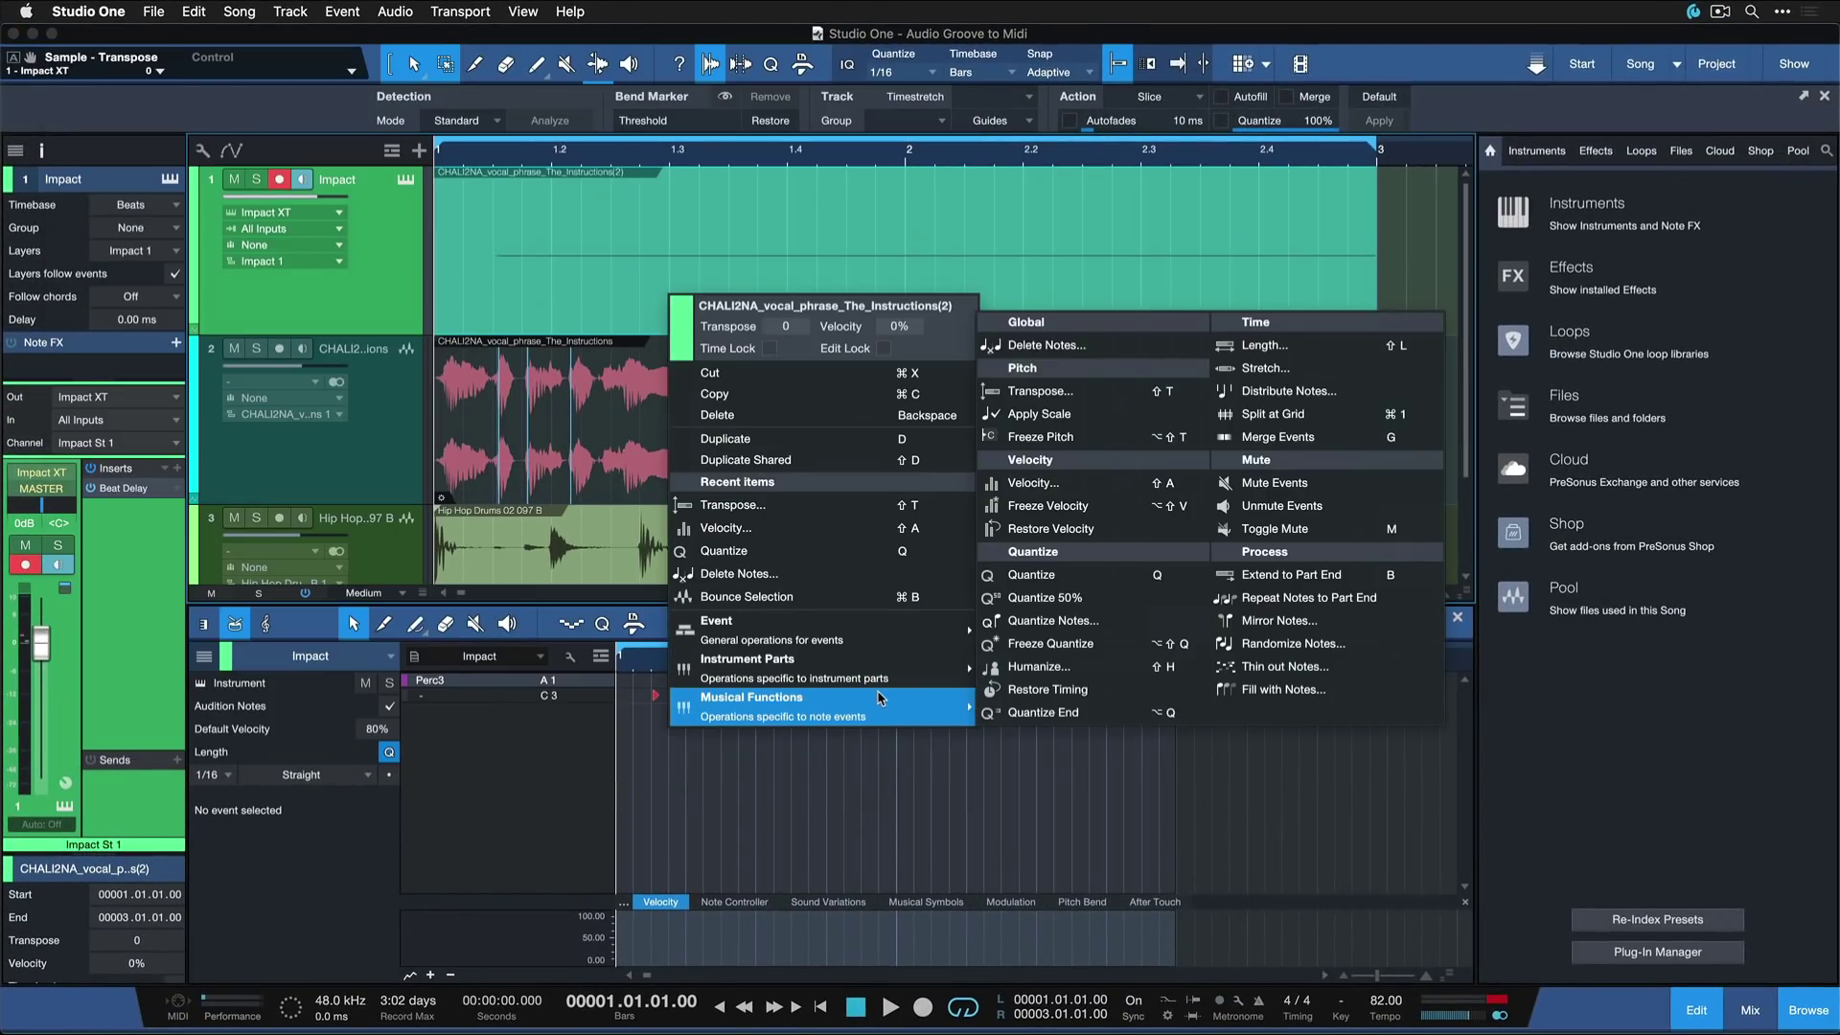
{"action": "left_click", "coordinate": [1145, 392]}
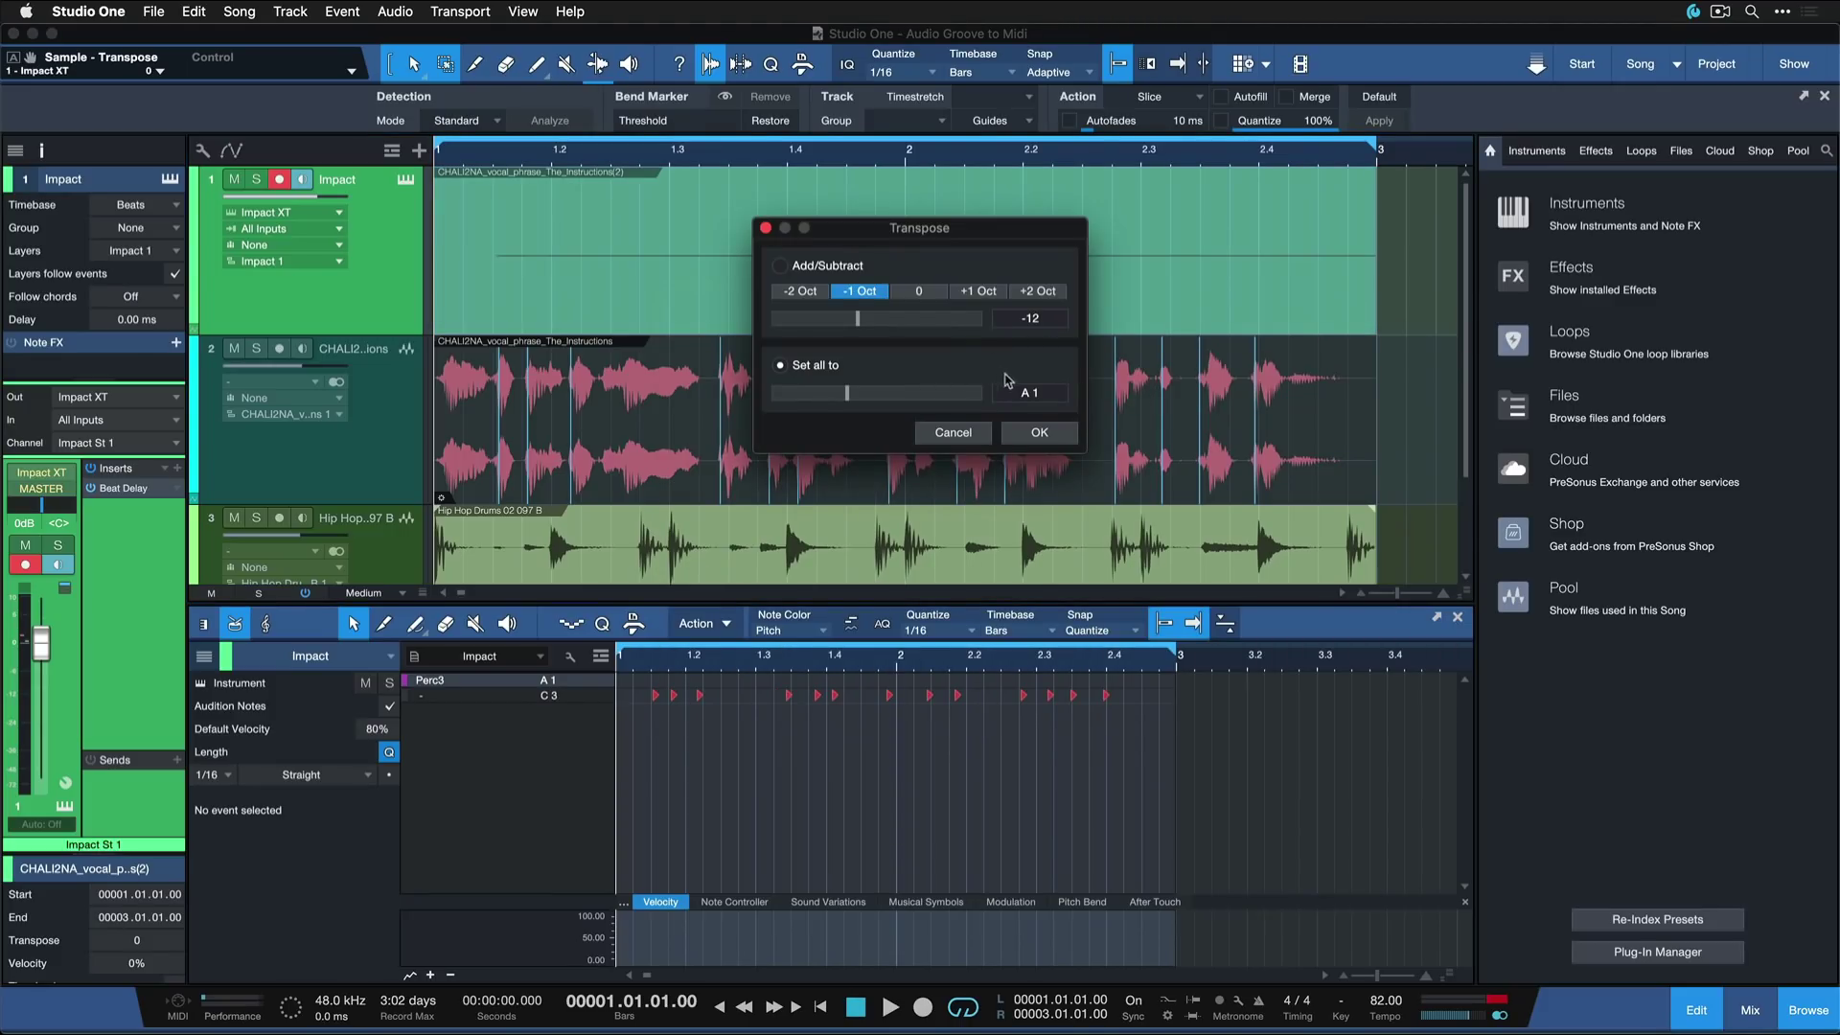
{"action": "left_click", "coordinate": [1018, 395]}
{"action": "type", "text": "a1"}
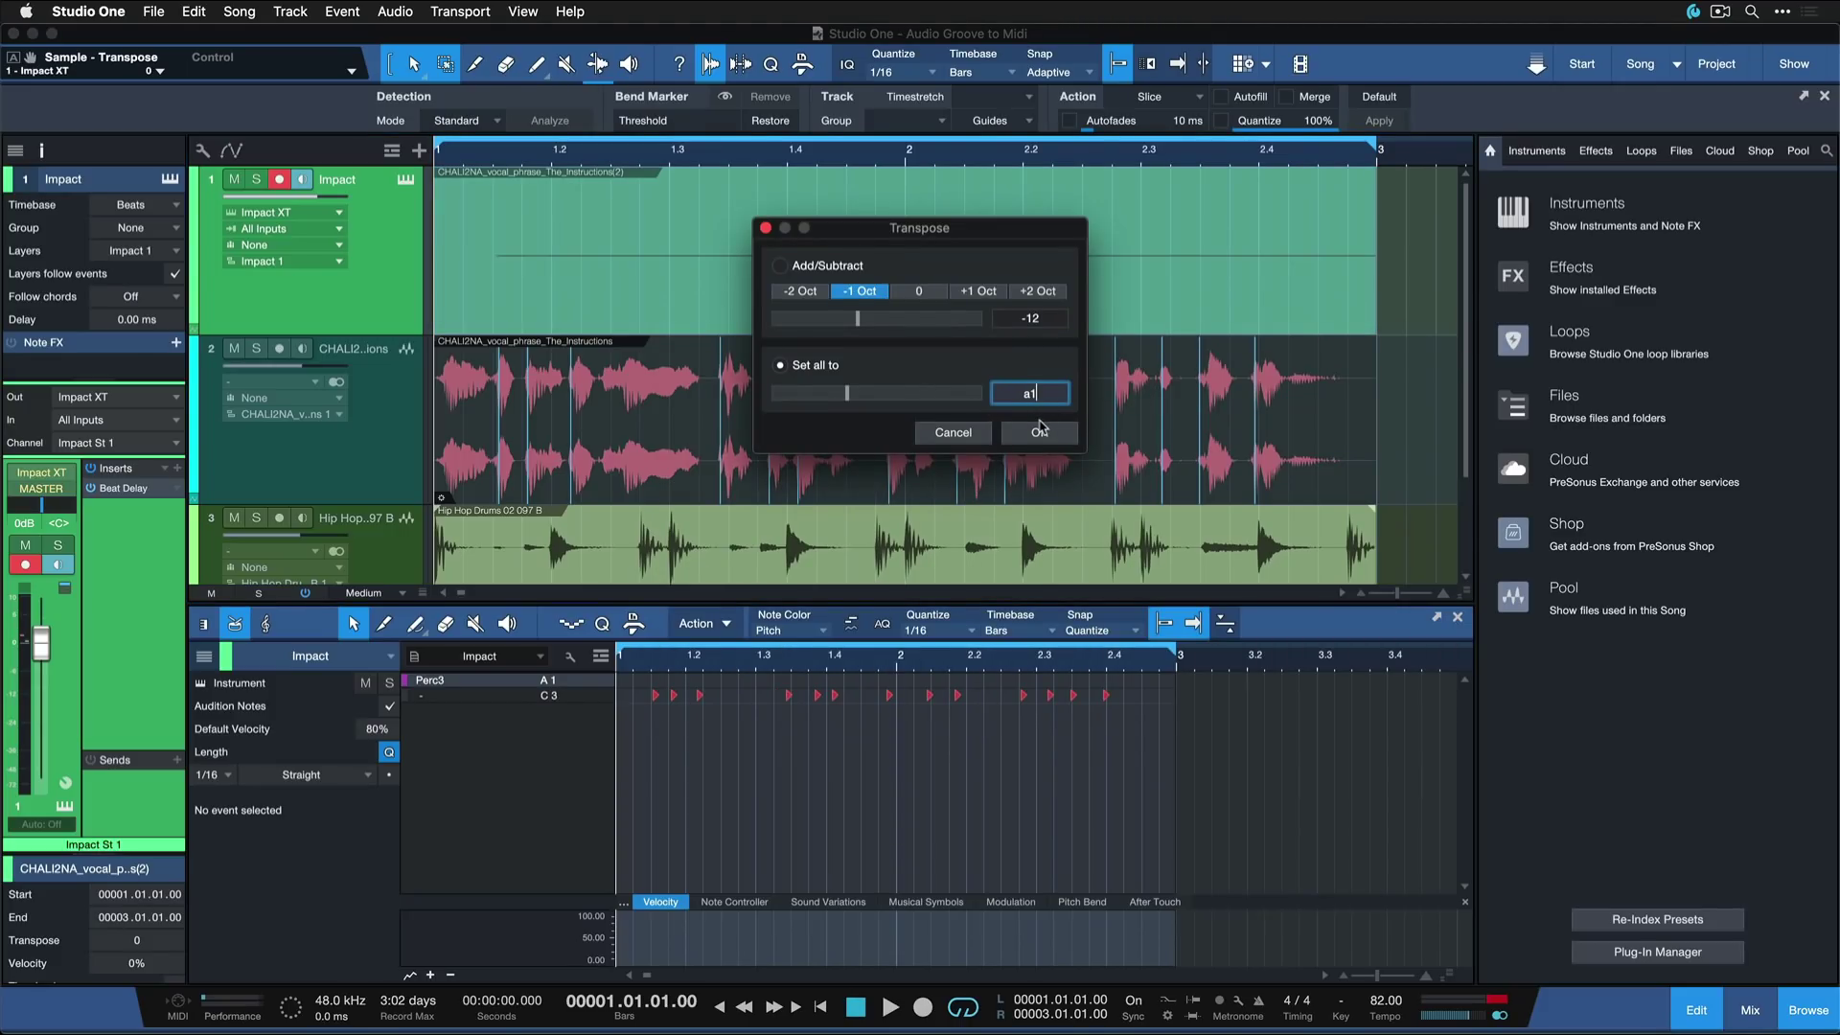
{"action": "left_click", "coordinate": [1039, 430]}
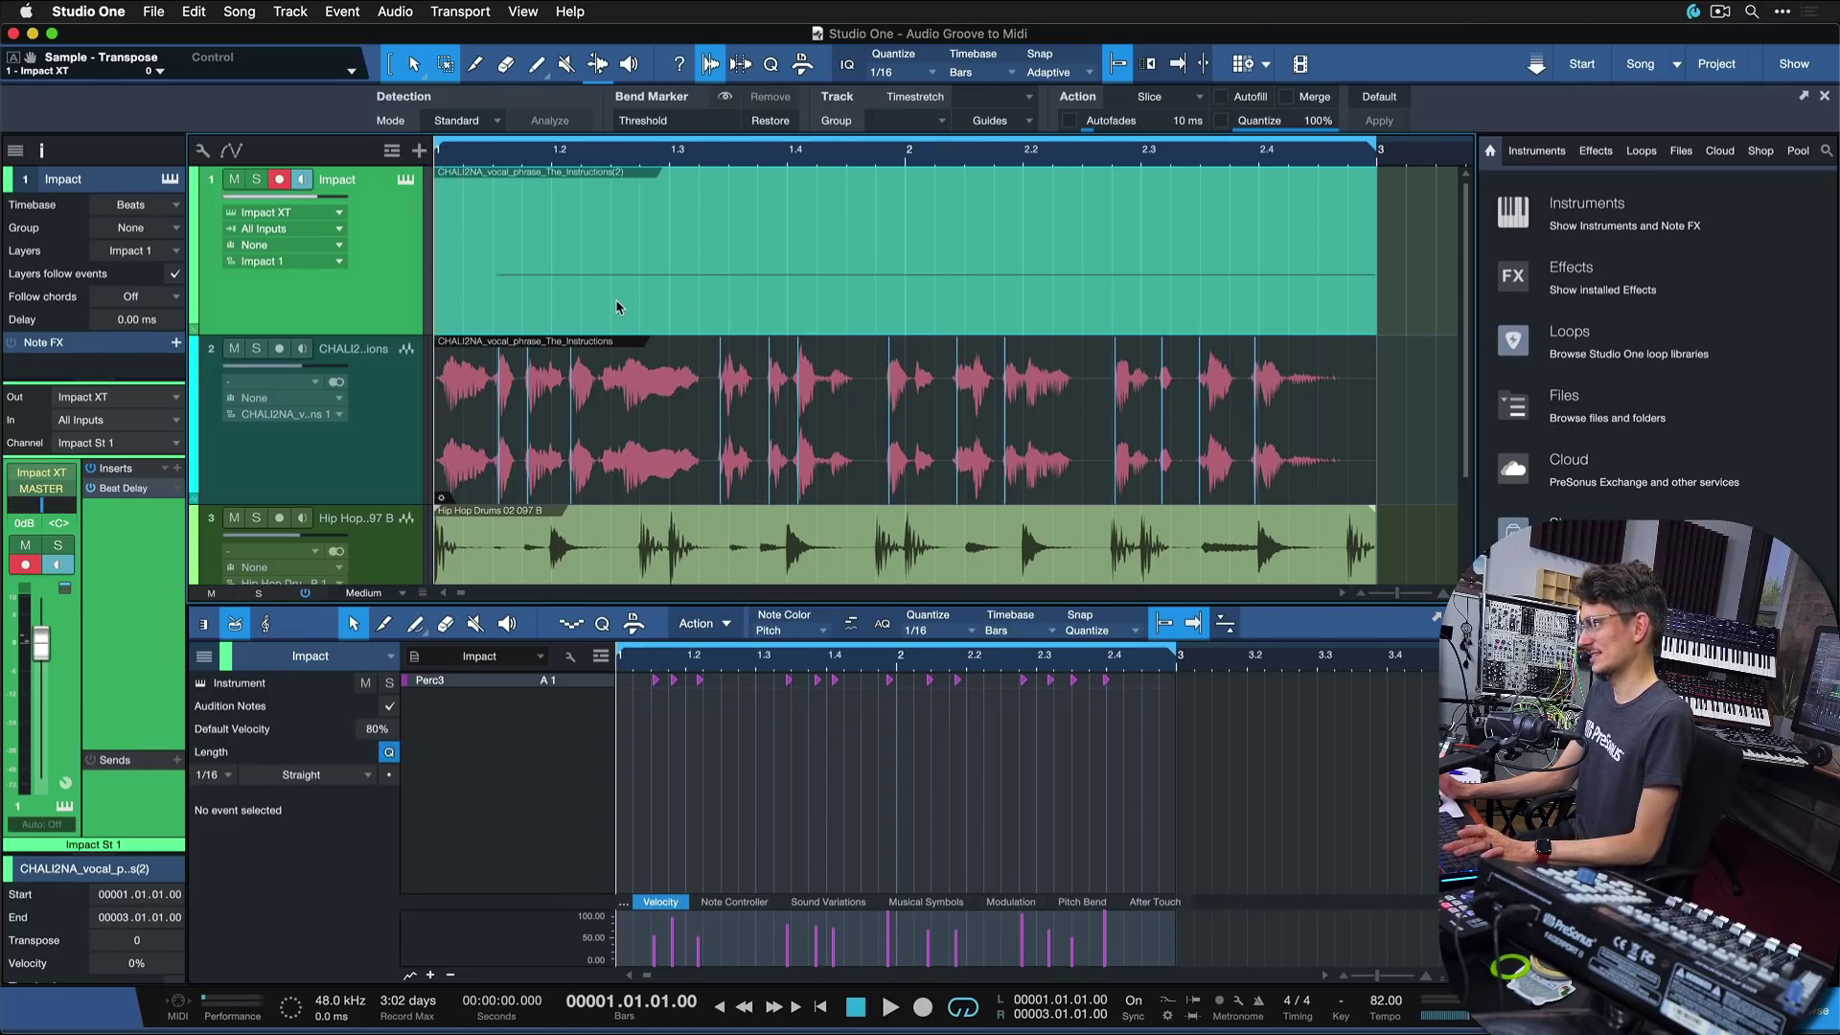
{"action": "key", "text": "space"}
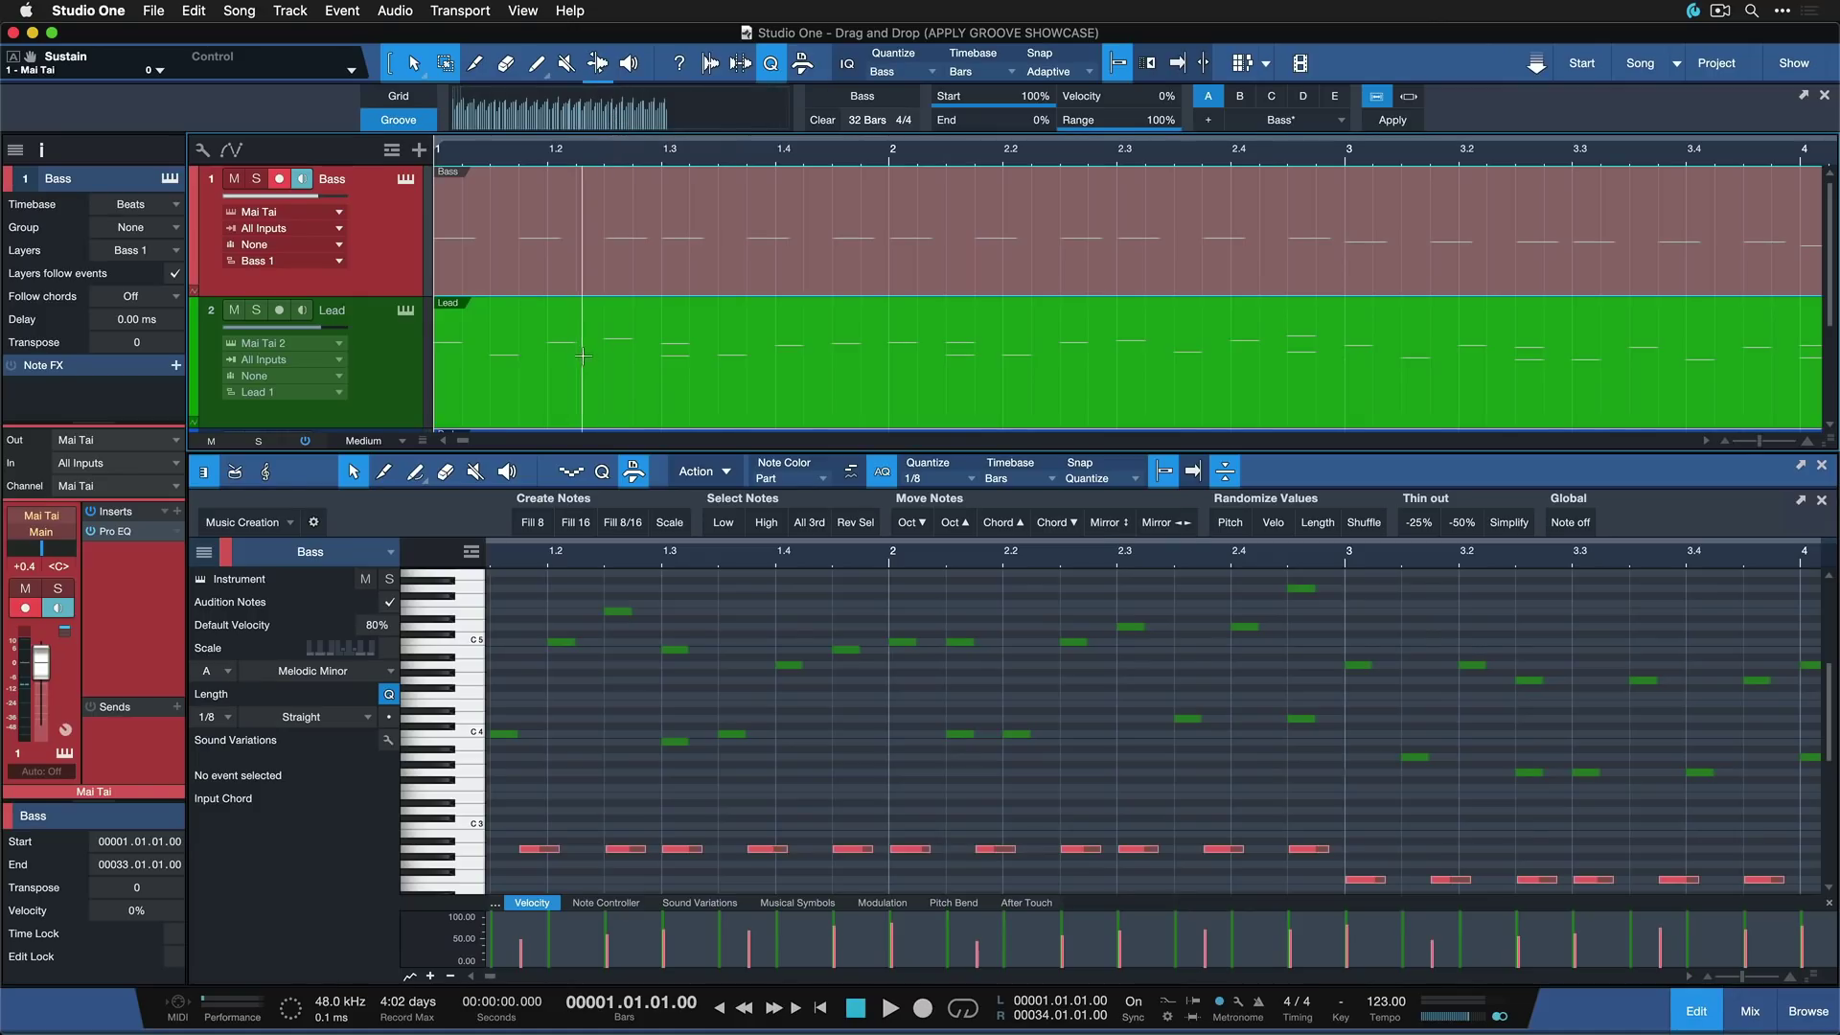
Apply the Bass part's extracted groove to the Lead notes with 100% velocity influence
{"action": "left_click", "coordinate": [580, 402]}
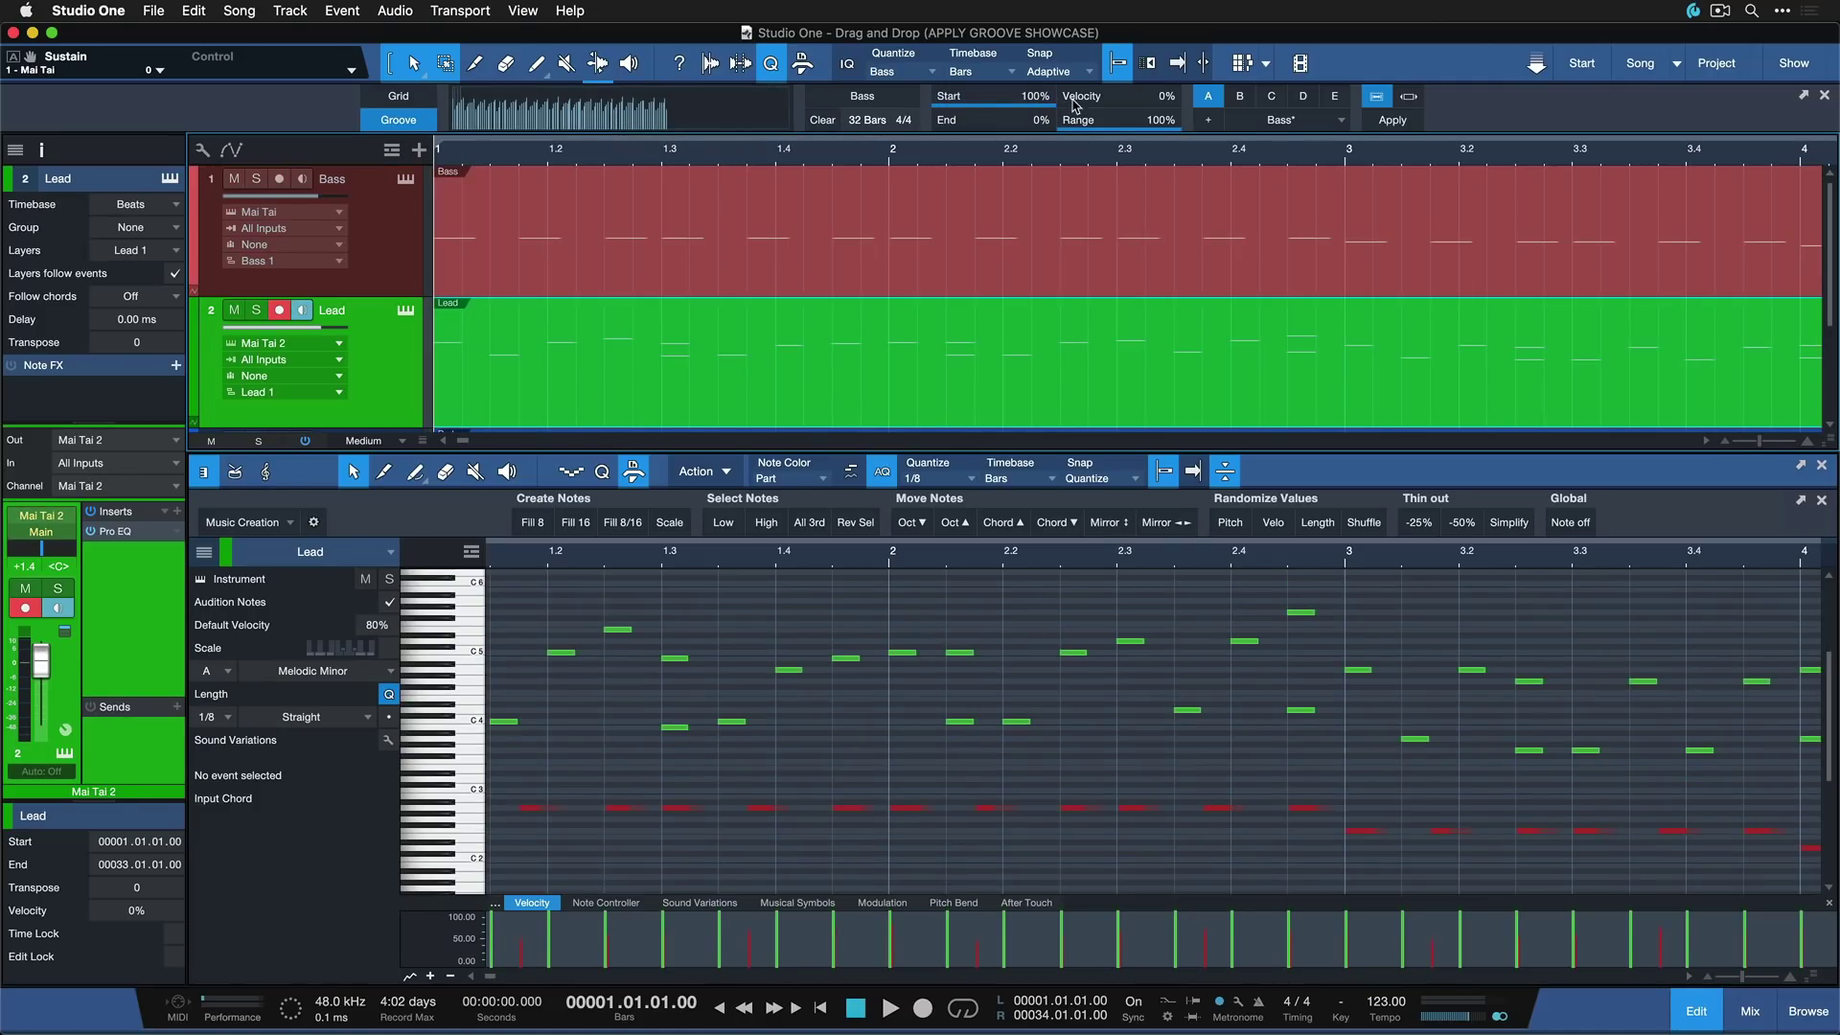
{"action": "left_click_drag", "start_coordinate": [1073, 108], "coordinate": [1233, 117]}
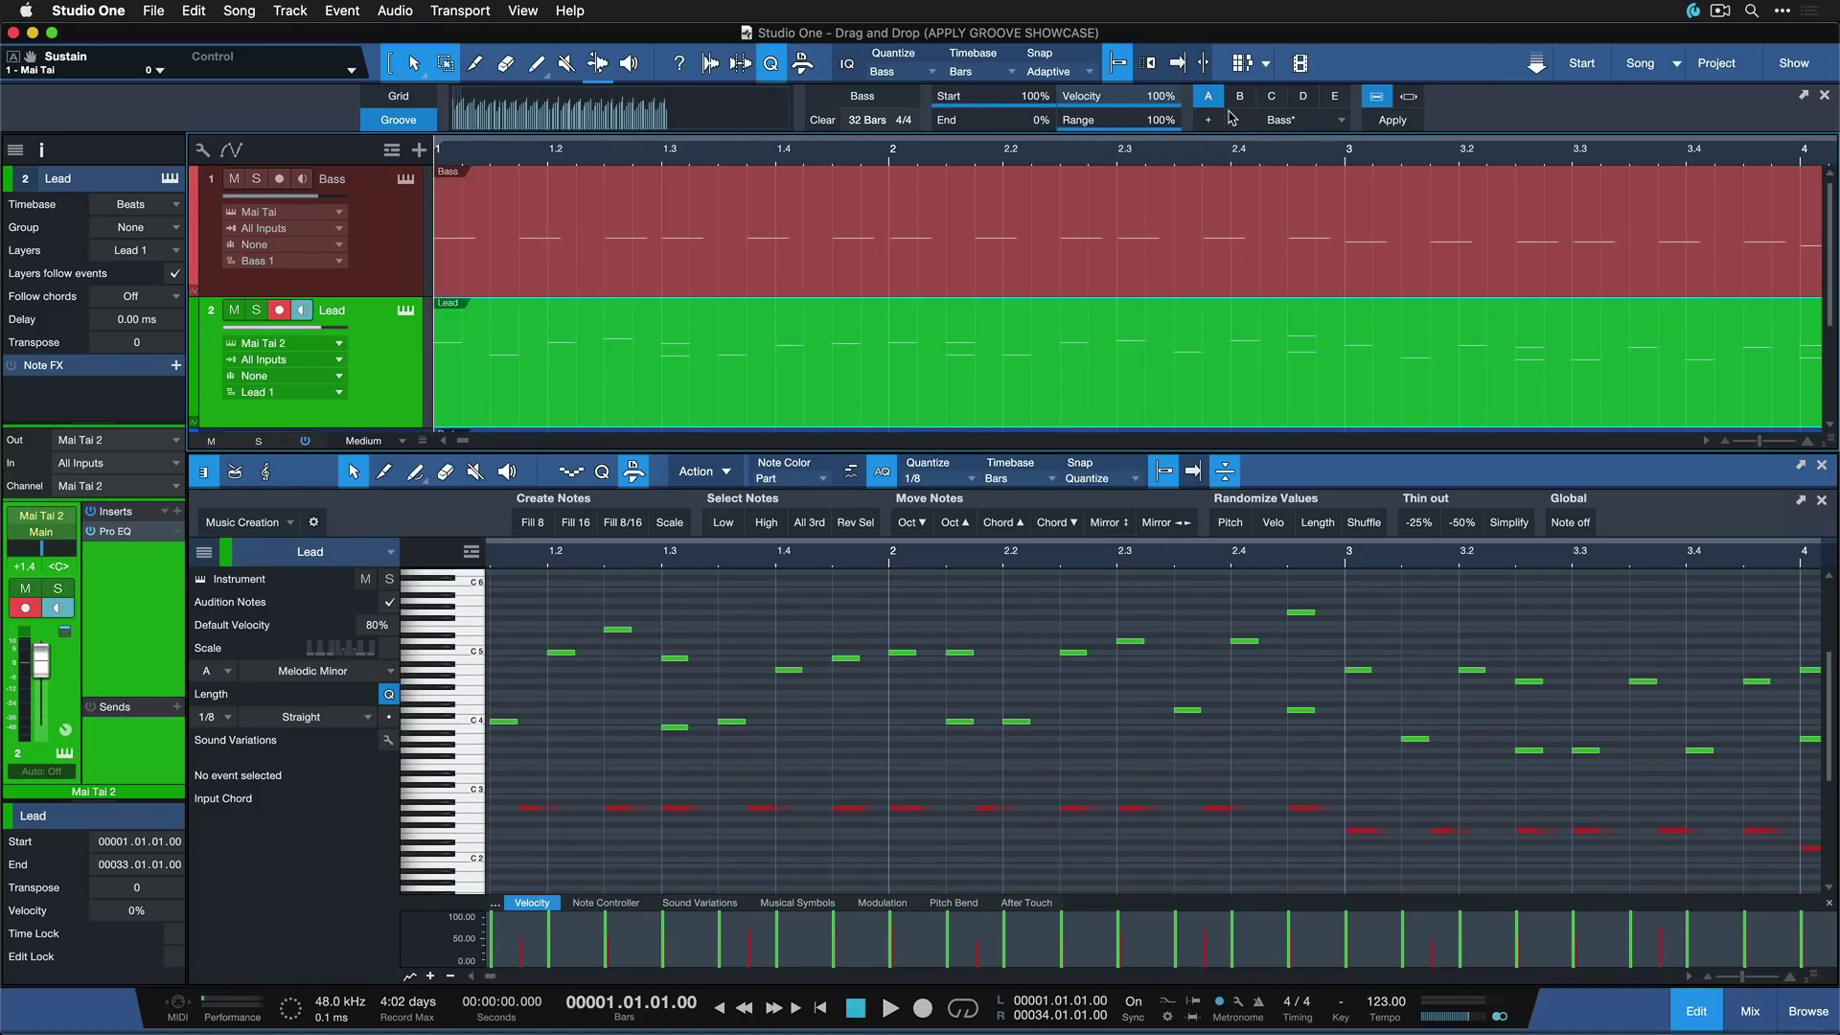
{"action": "left_click", "coordinate": [1392, 119]}
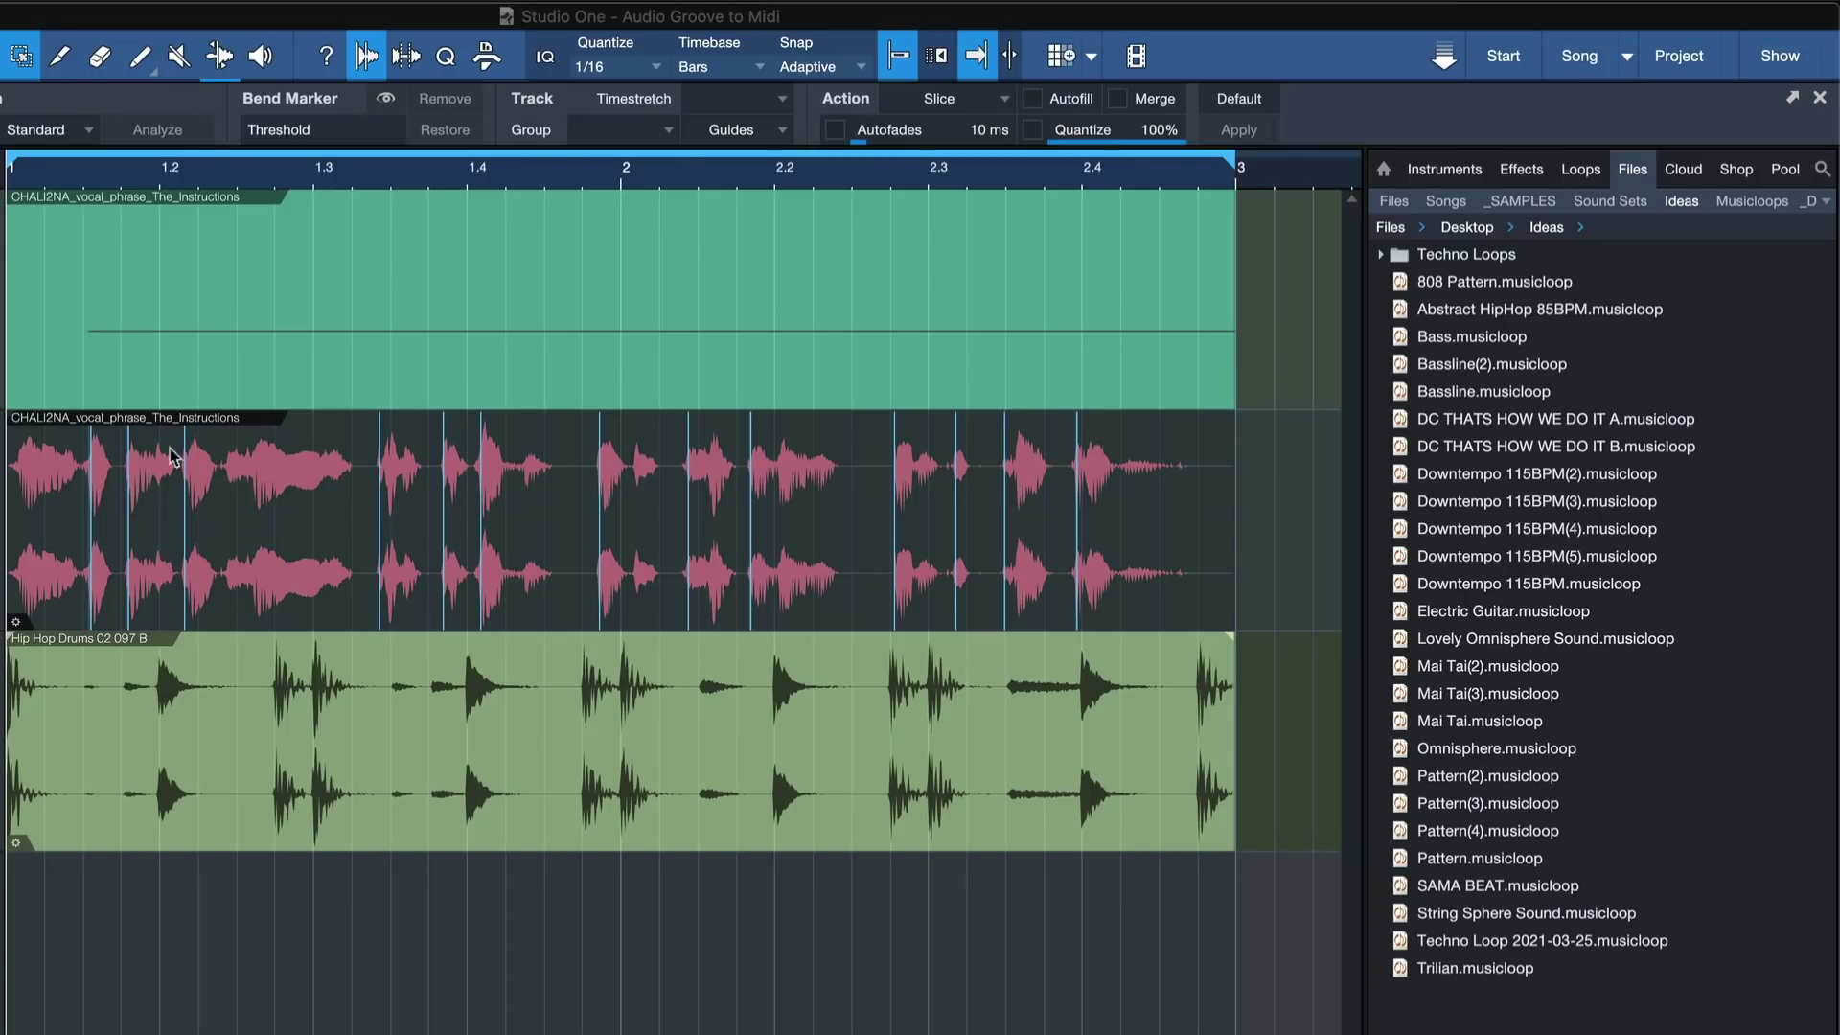
Rename the Impact note part to 'Vocal Groove Rimshot' from its context menu
{"action": "right_click", "coordinate": [209, 282]}
{"action": "left_click", "coordinate": [312, 298]}
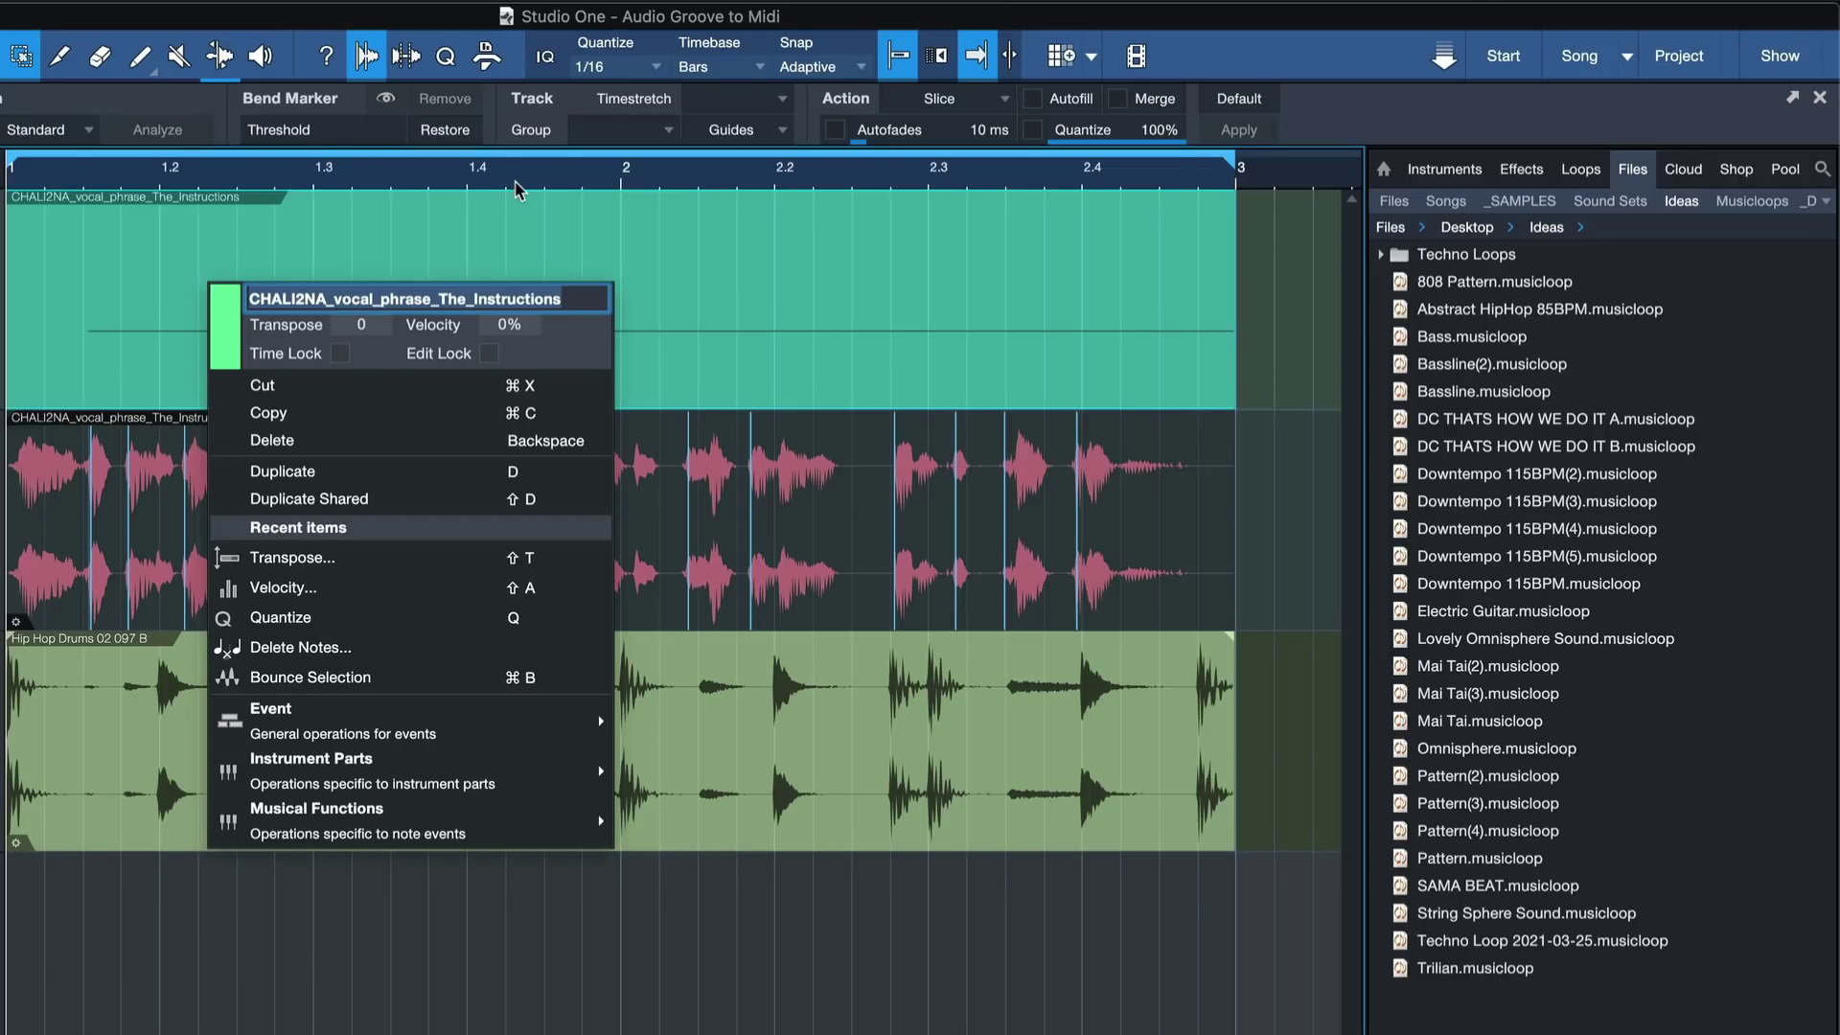
{"action": "type", "text": "Vocal"}
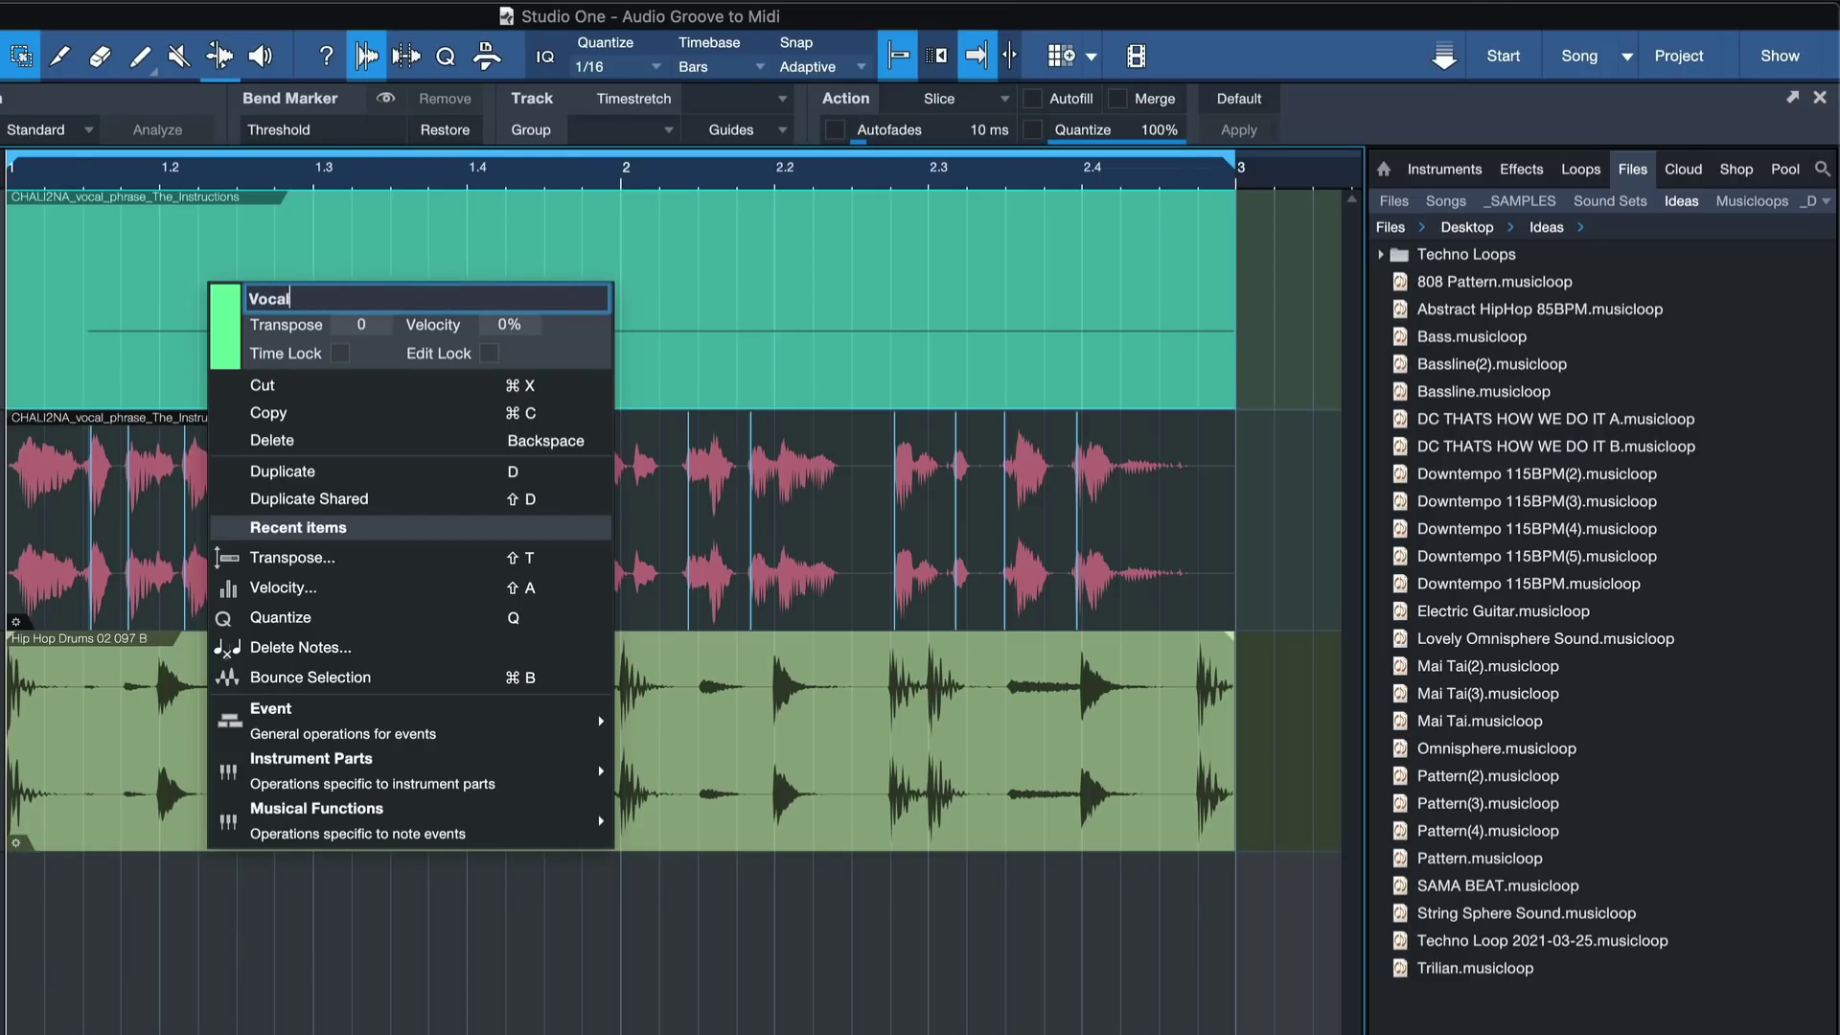
{"action": "type", "text": " Groove Rimshot"}
{"action": "key", "text": "Return"}
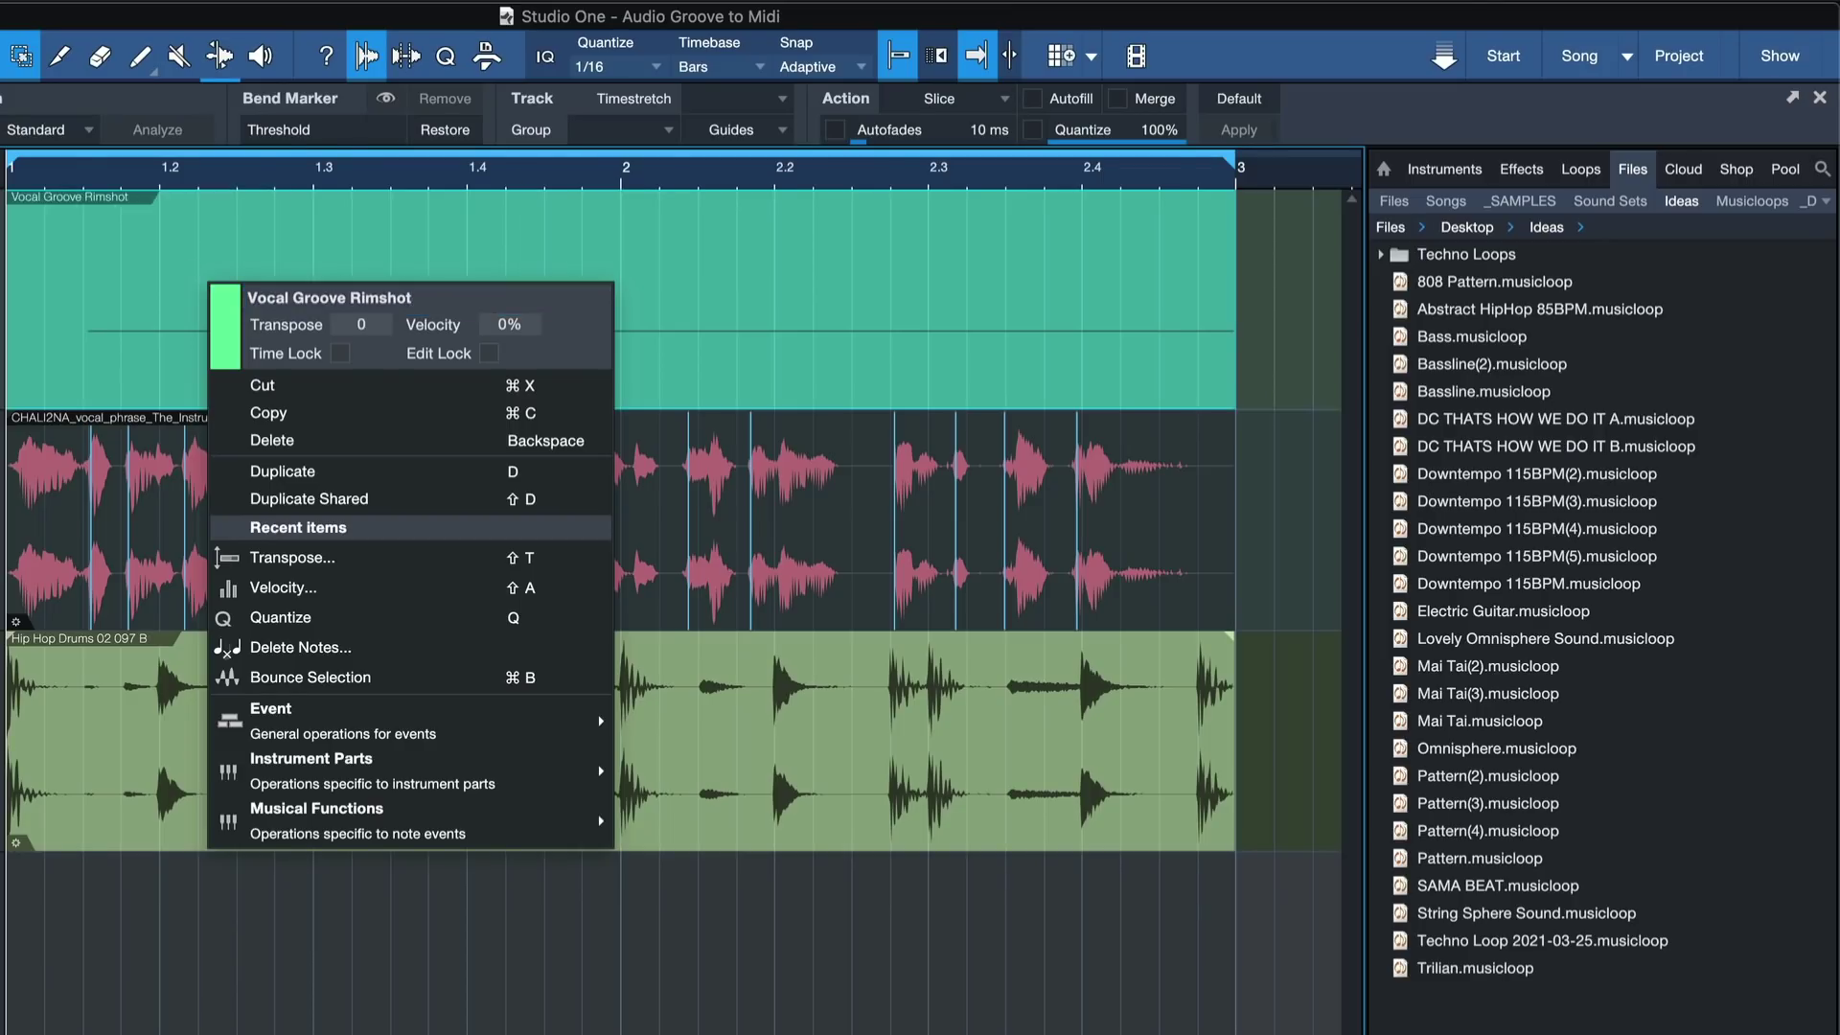
{"action": "left_click", "coordinate": [730, 352]}
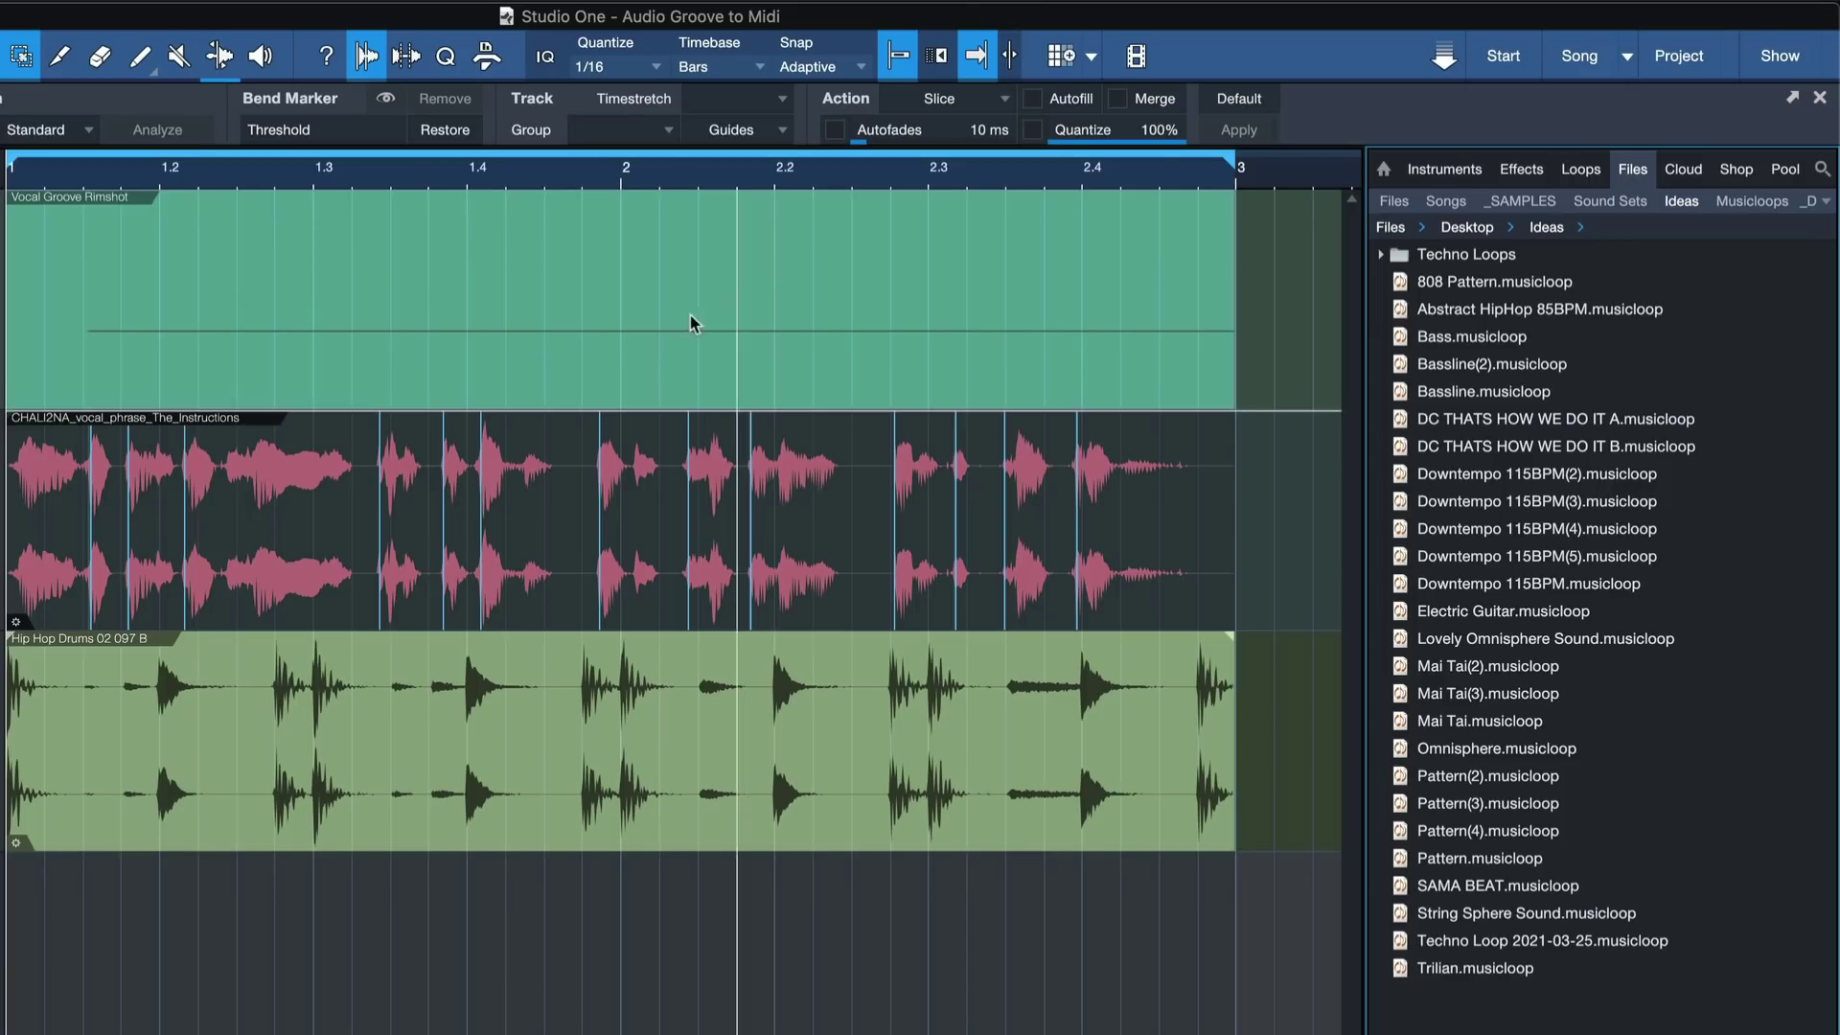
Drag the Vocal Groove Rimshot event into the Ideas folder as a musicloop and preview it
{"action": "left_click_drag", "start_coordinate": [660, 331], "coordinate": [1533, 833]}
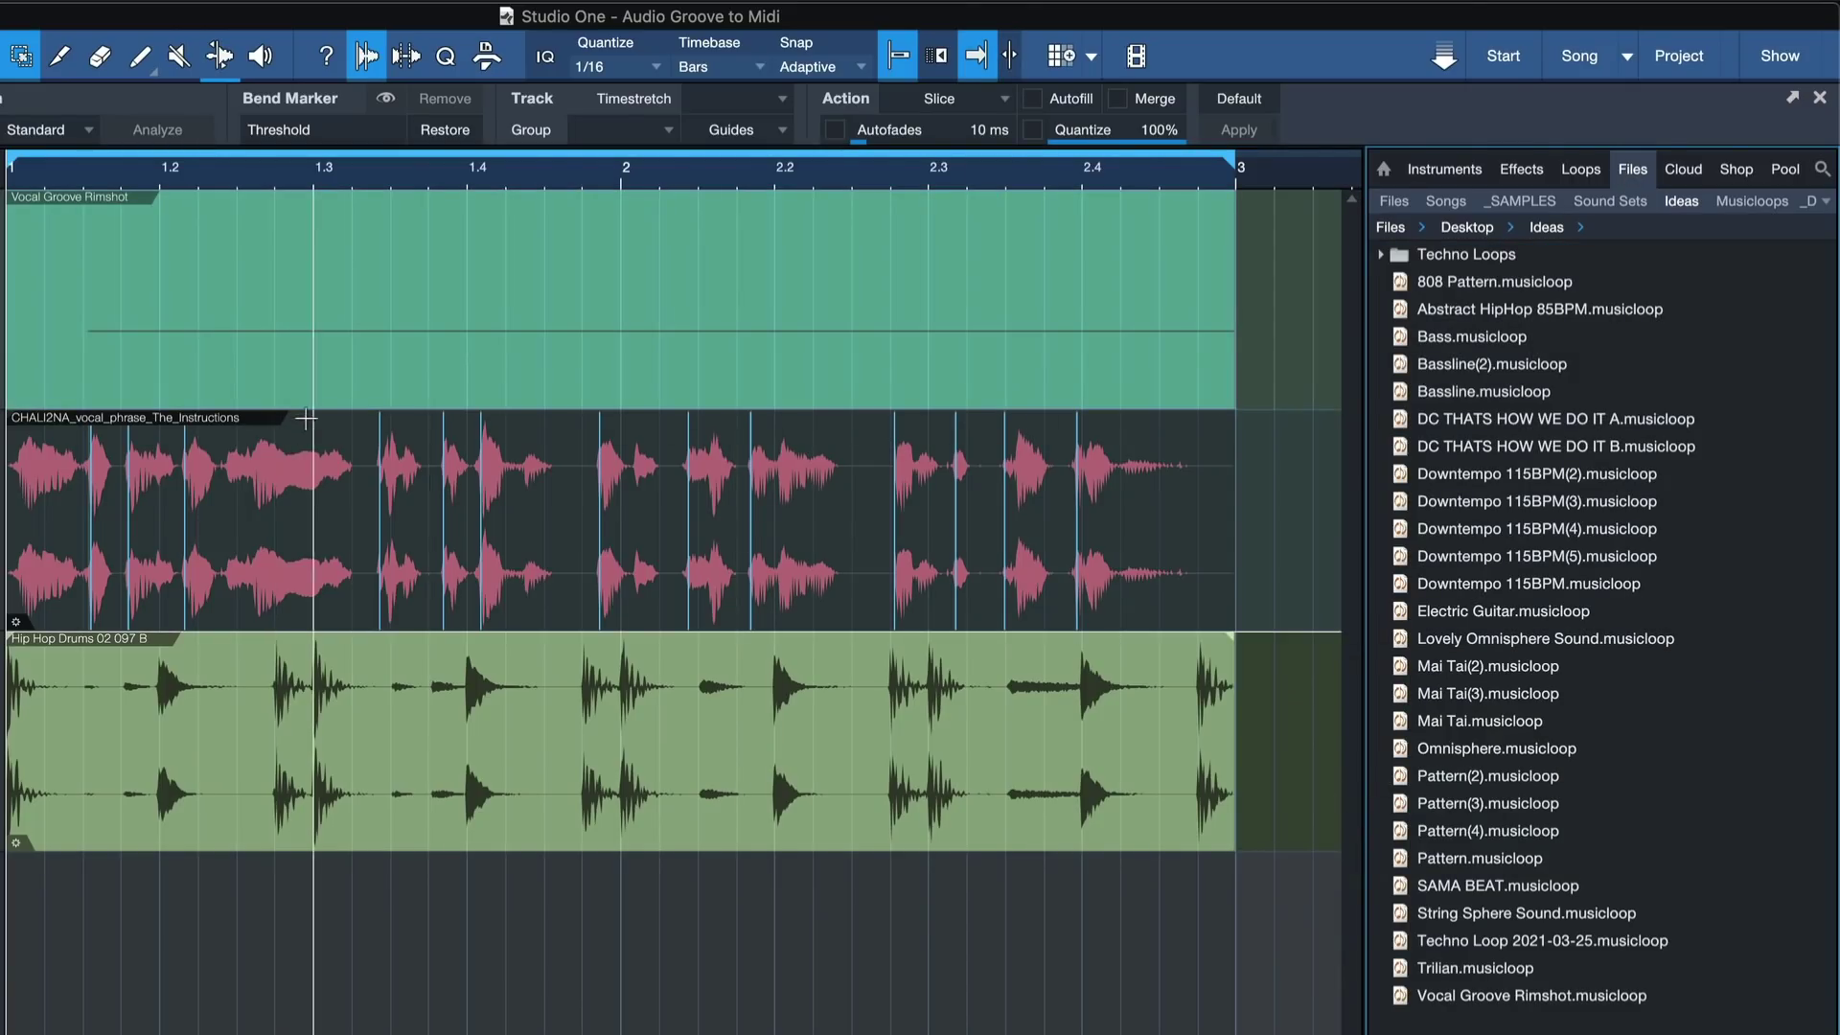
{"action": "left_click", "coordinate": [1564, 998]}
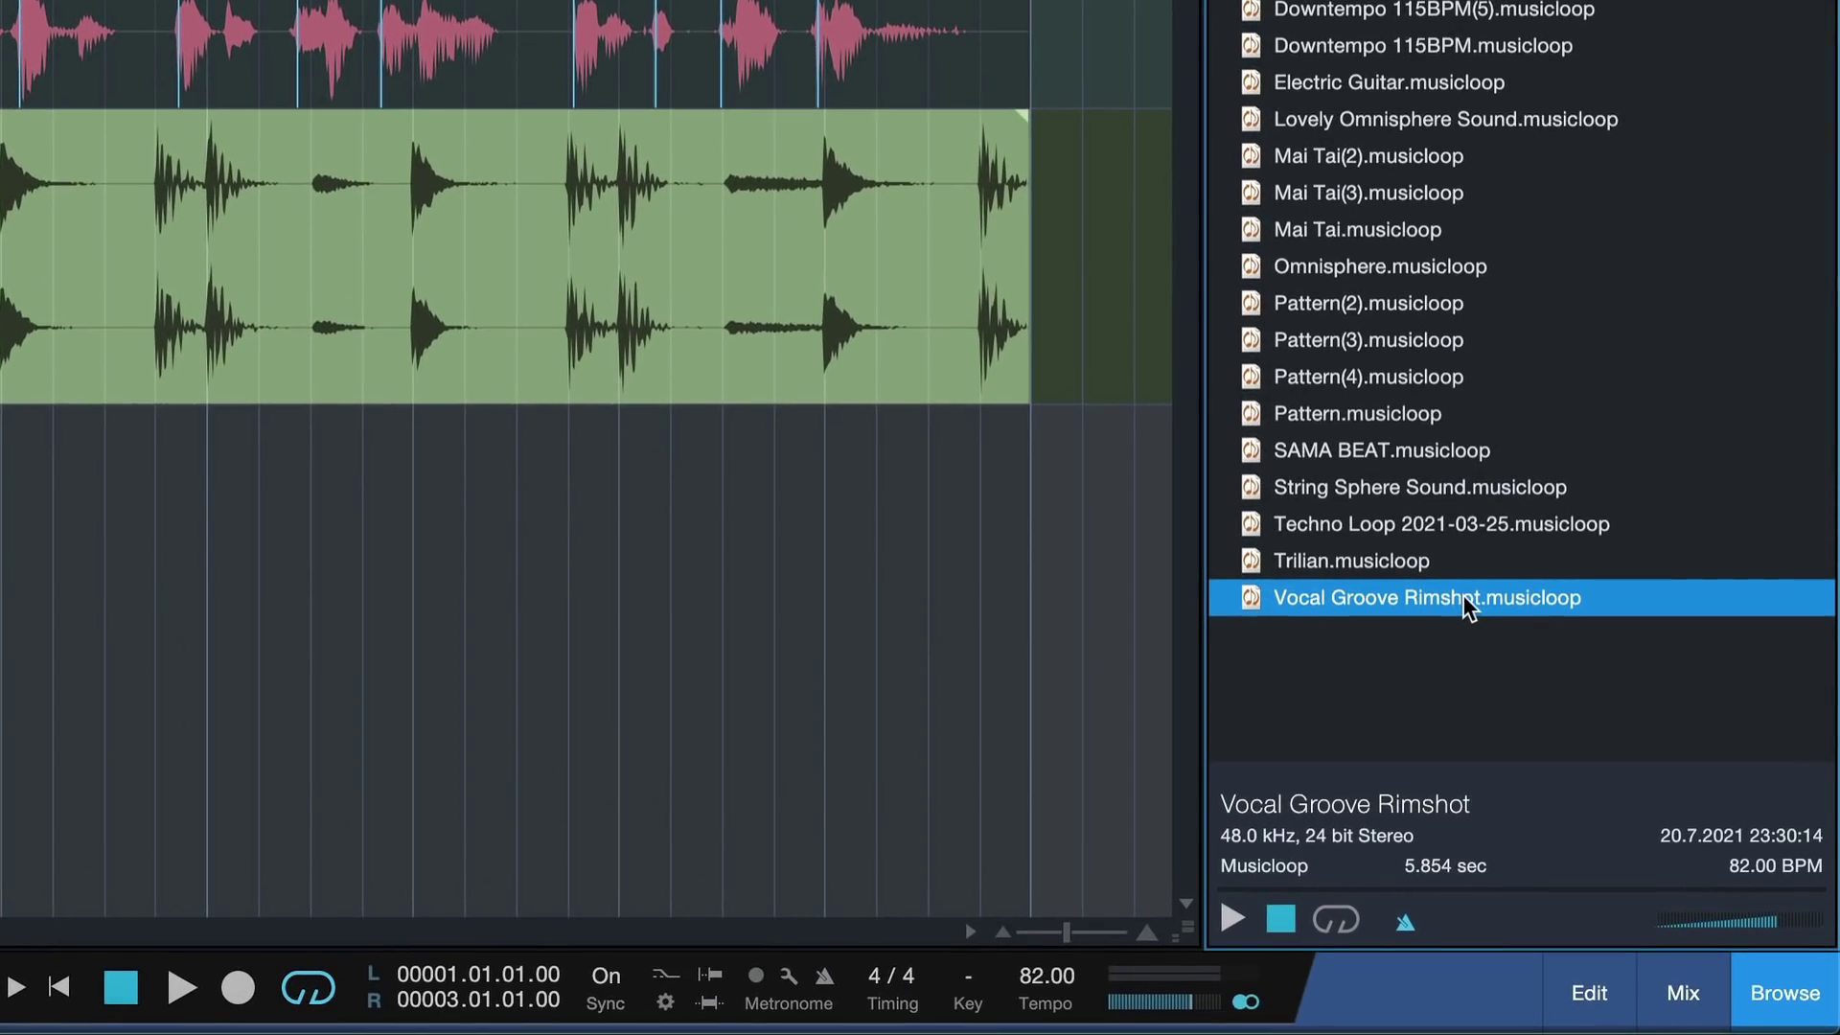
{"action": "left_click", "coordinate": [1462, 594]}
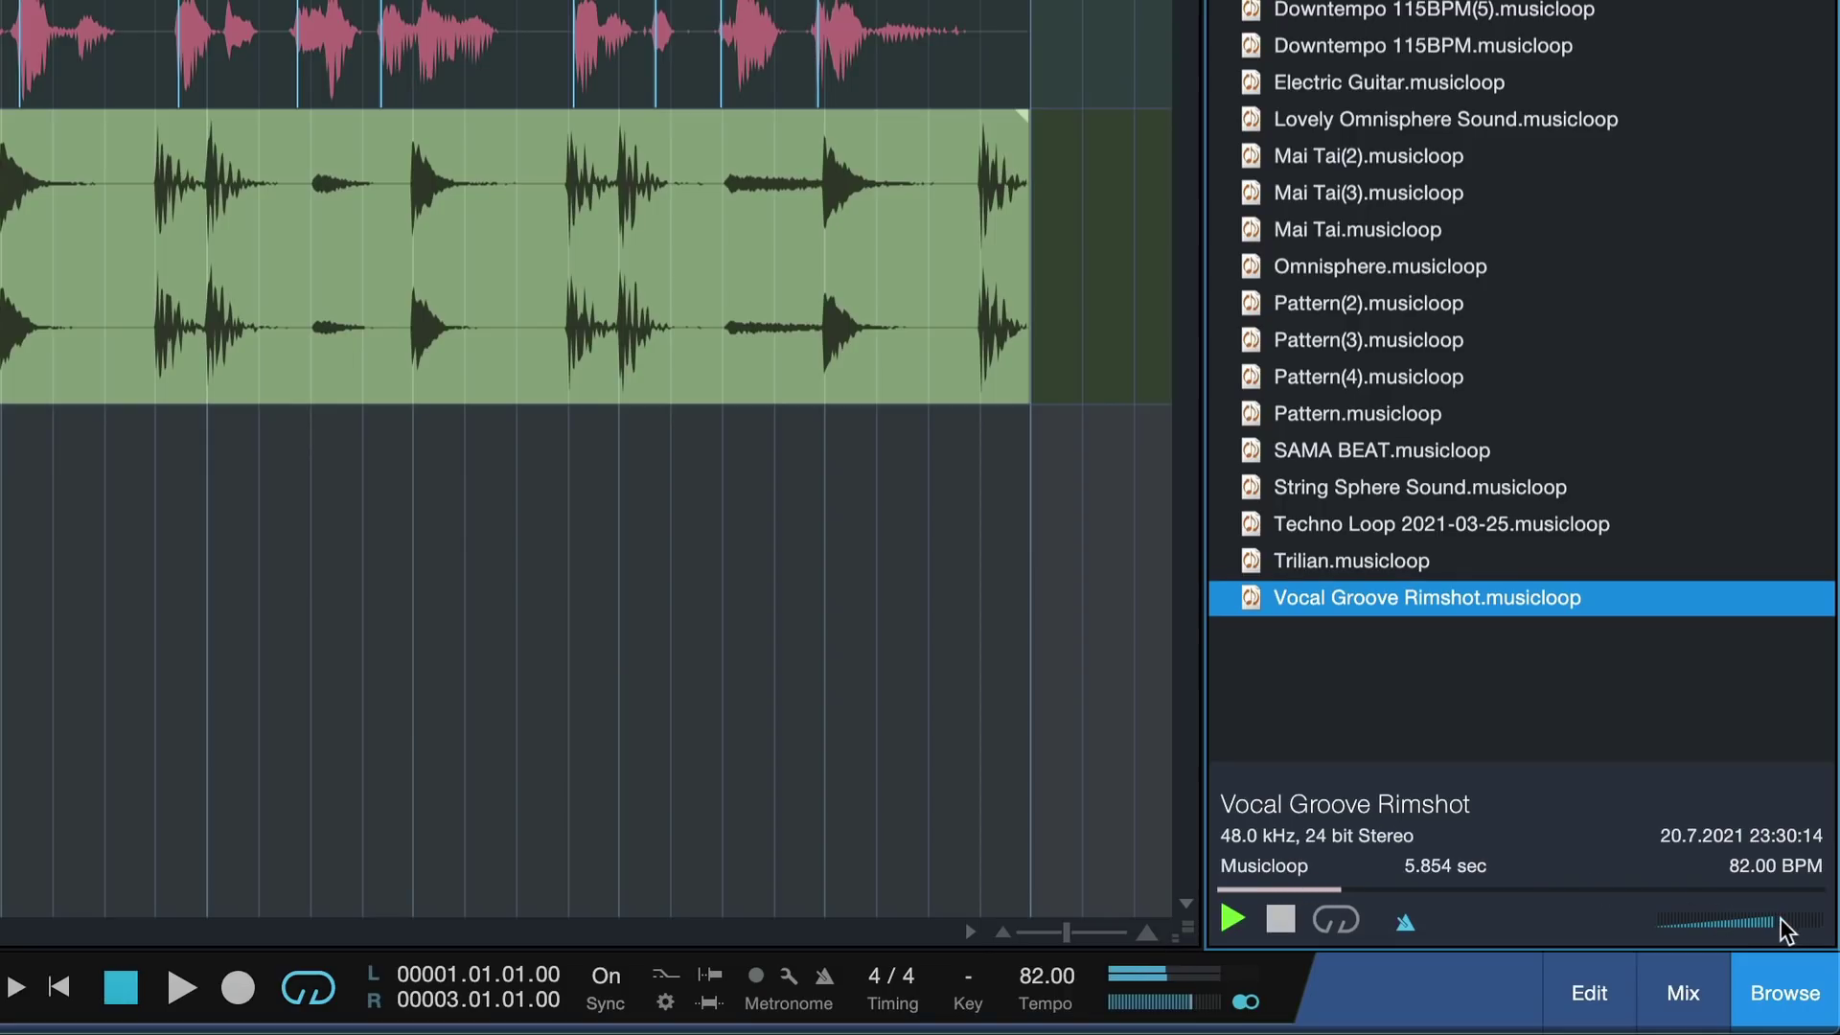
{"action": "left_click", "coordinate": [1278, 918]}
Change the song tempo and preview the Vocal Groove Rimshot loop again at the new tempo
{"action": "double_click", "coordinate": [1046, 975]}
{"action": "type", "text": "120"}
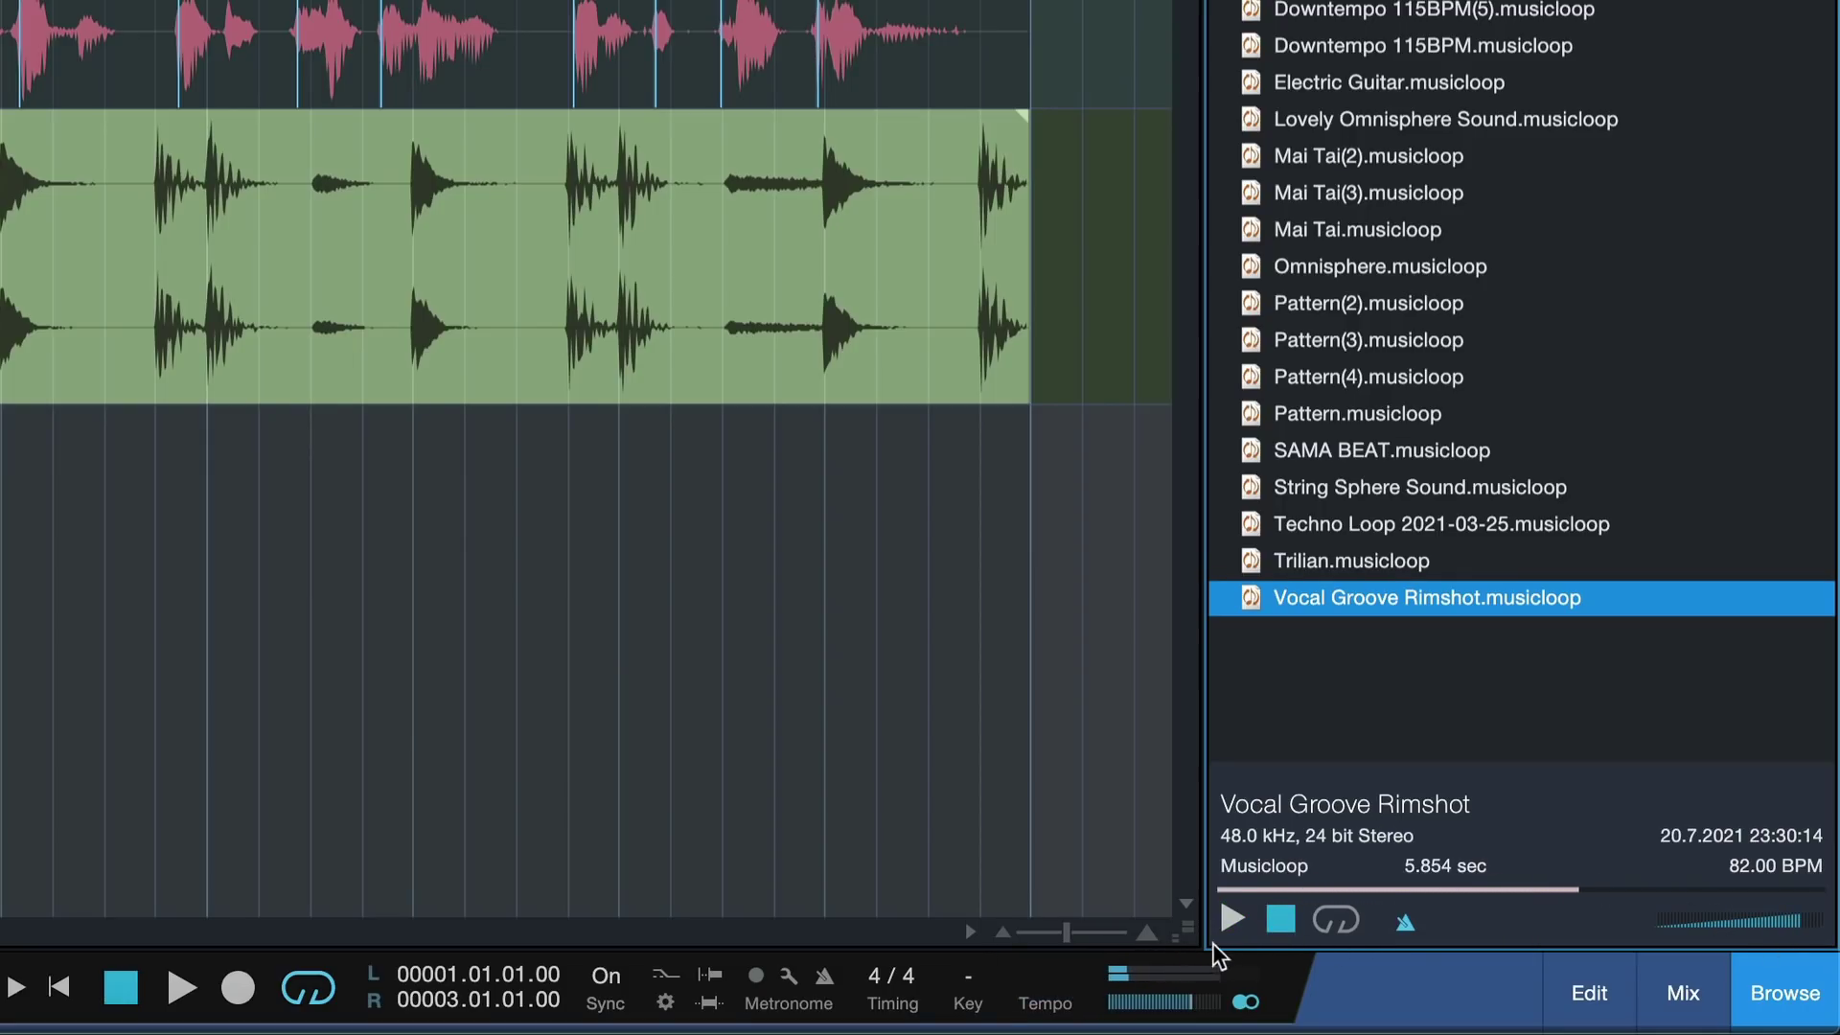
{"action": "left_click", "coordinate": [1233, 920]}
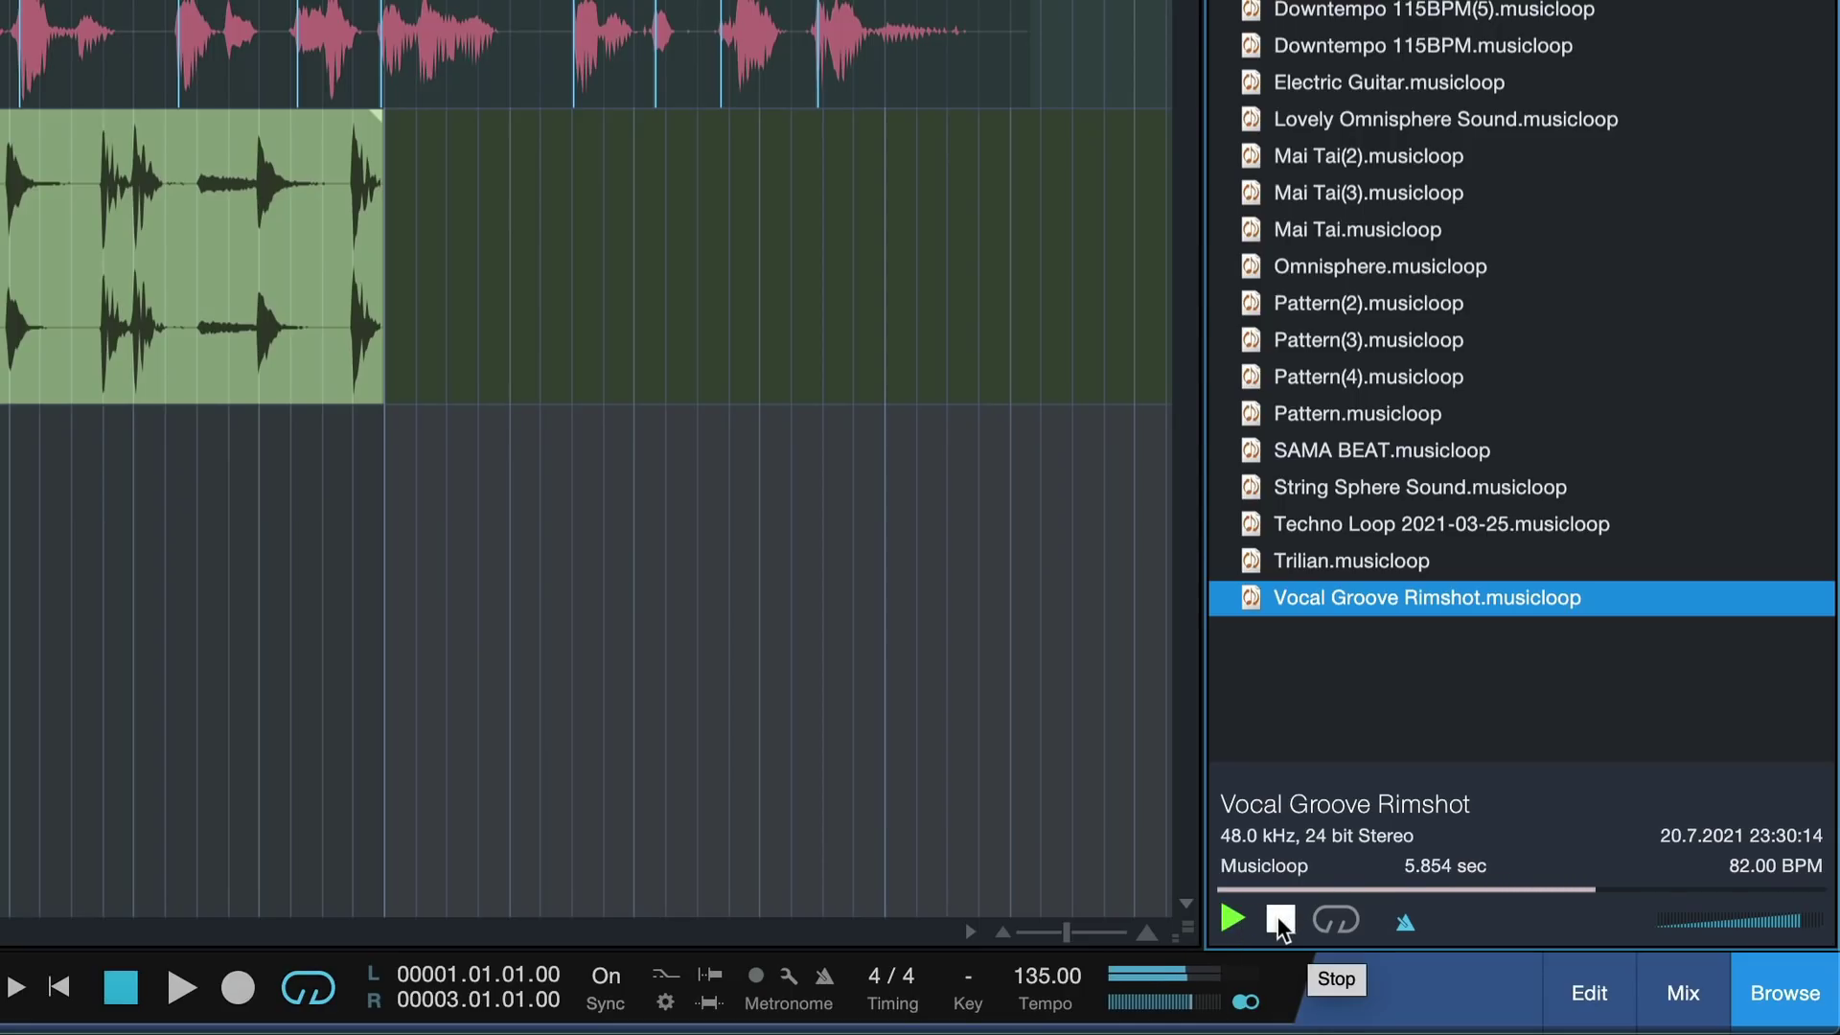
{"action": "left_click", "coordinate": [1278, 918]}
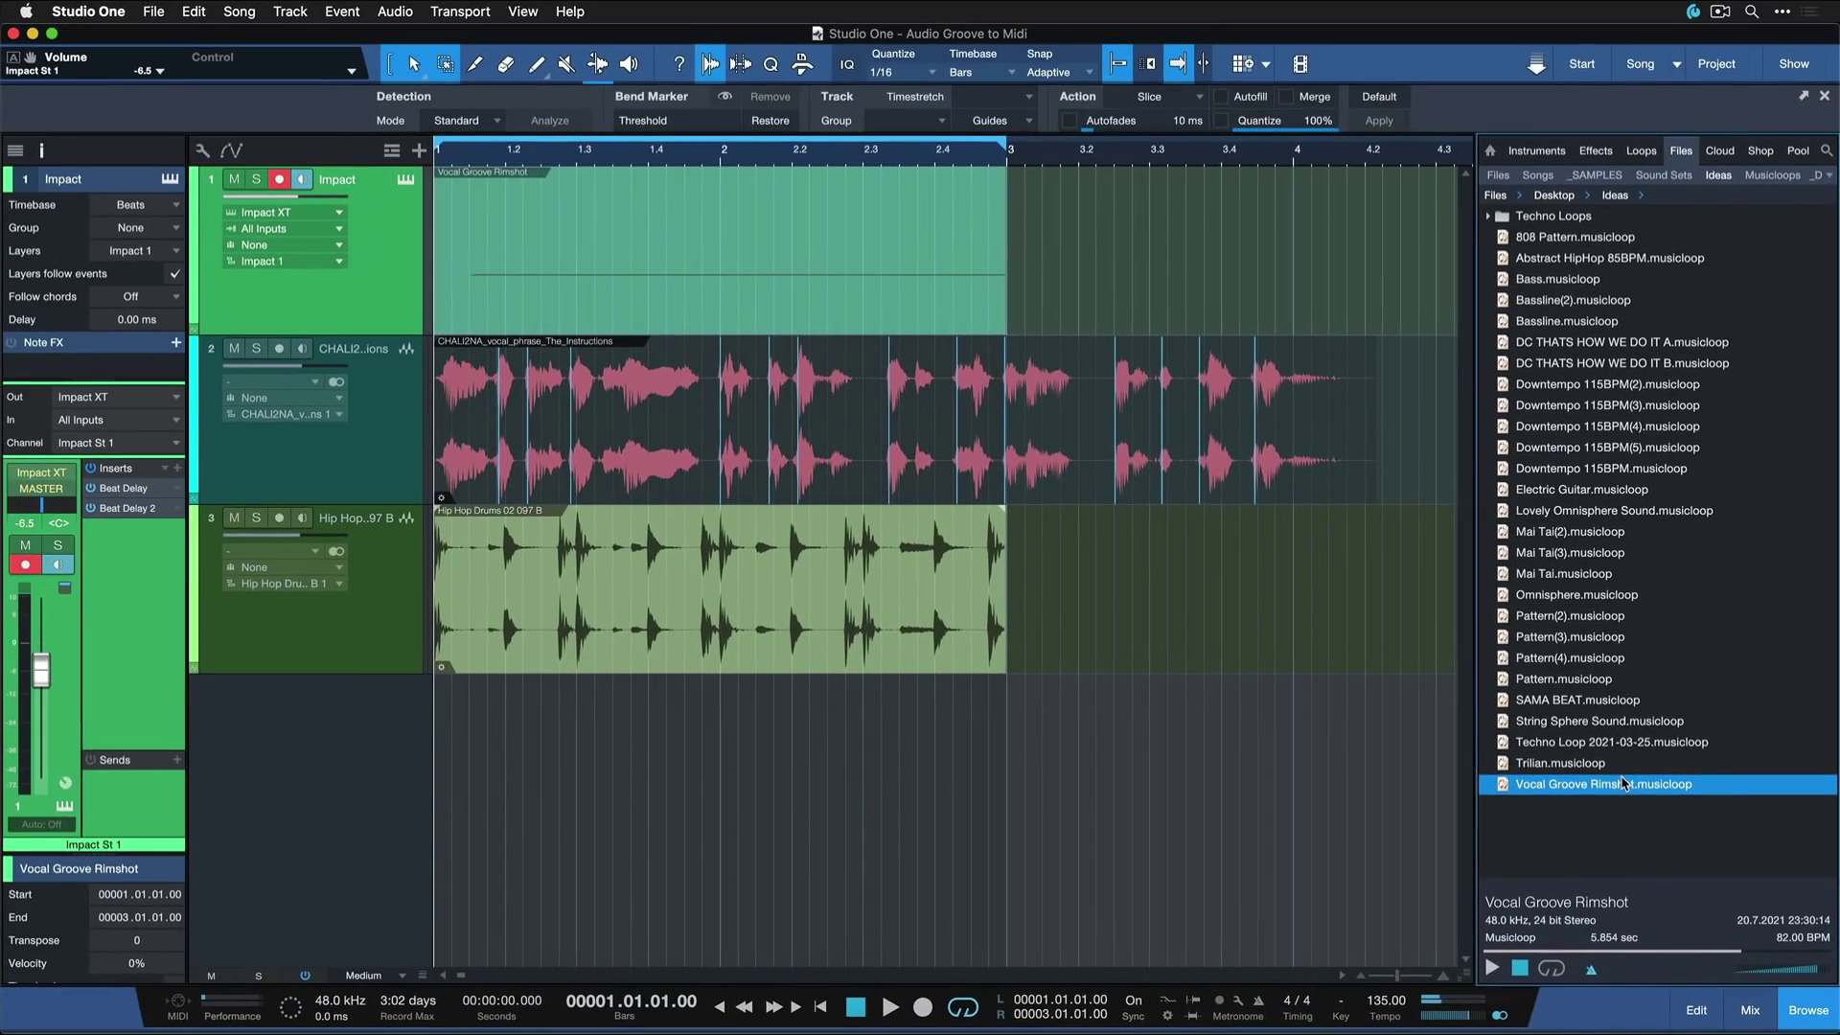
Create a new empty song and drop the Vocal Groove Rimshot loop in as an Impact track at bar 1
{"action": "key", "text": "super+n"}
{"action": "key", "text": "Return"}
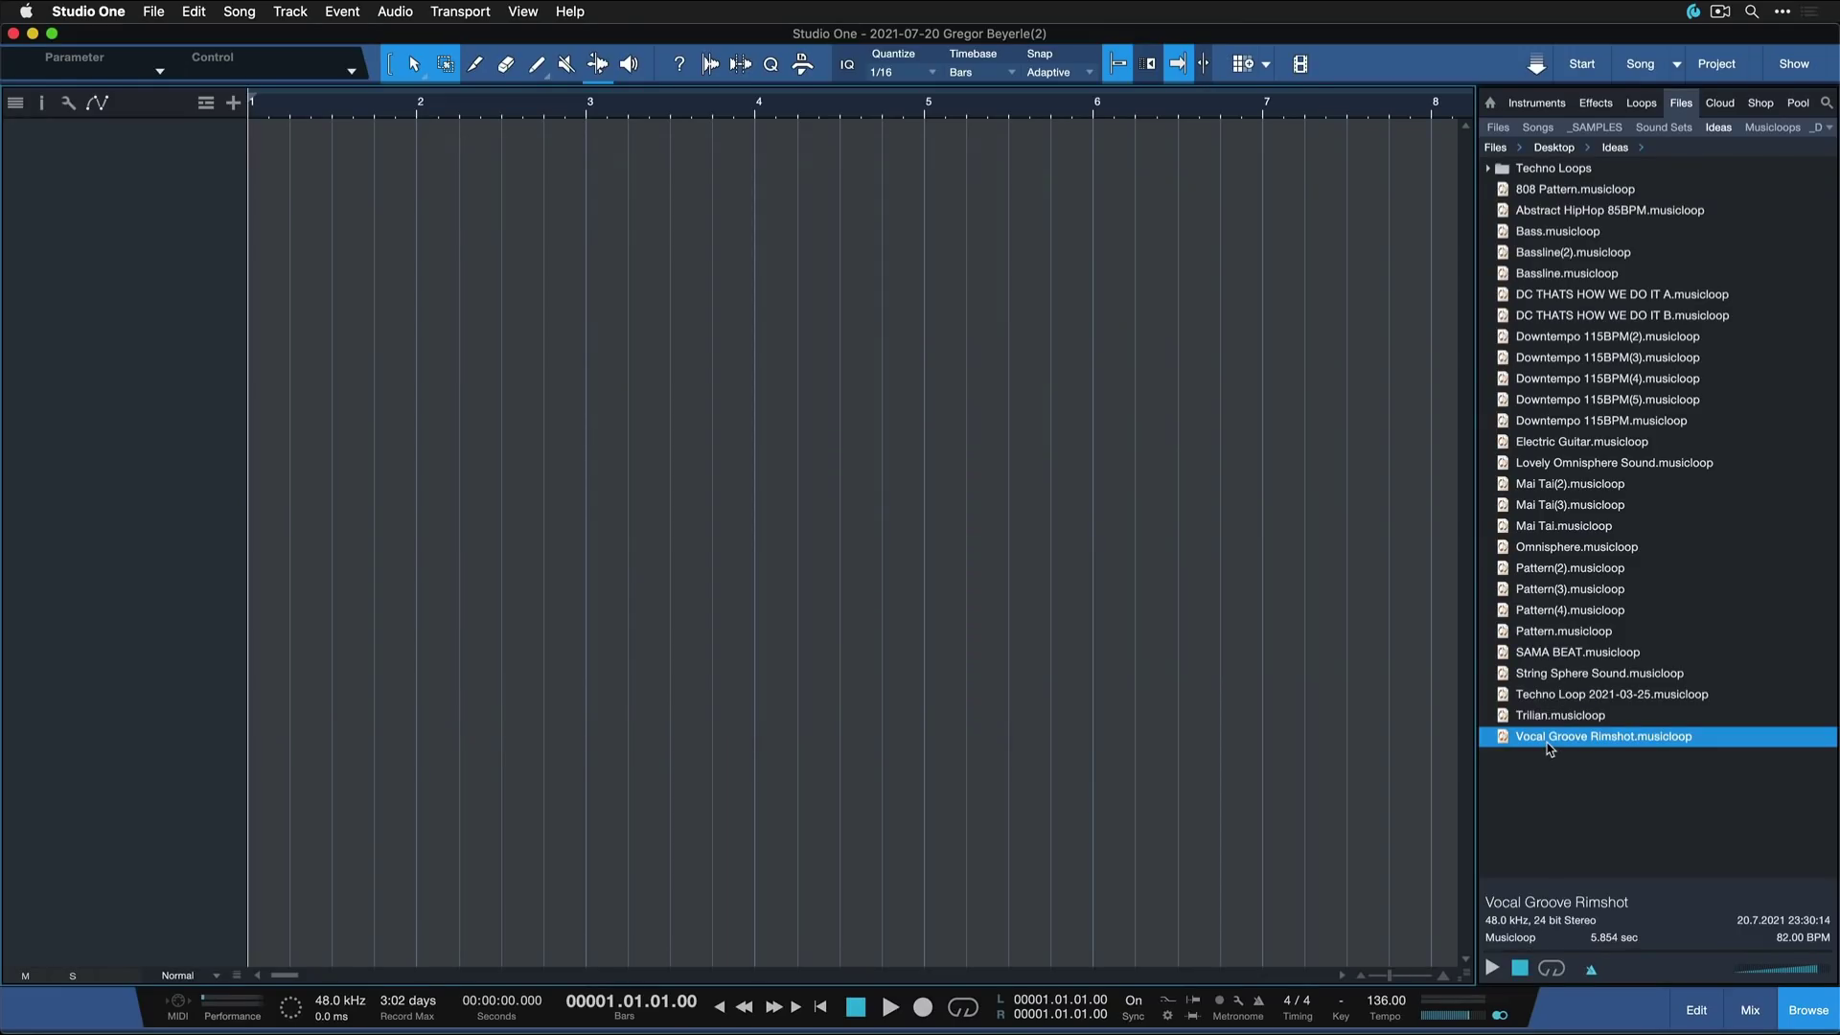
{"action": "left_click_drag", "start_coordinate": [1549, 748], "coordinate": [339, 116]}
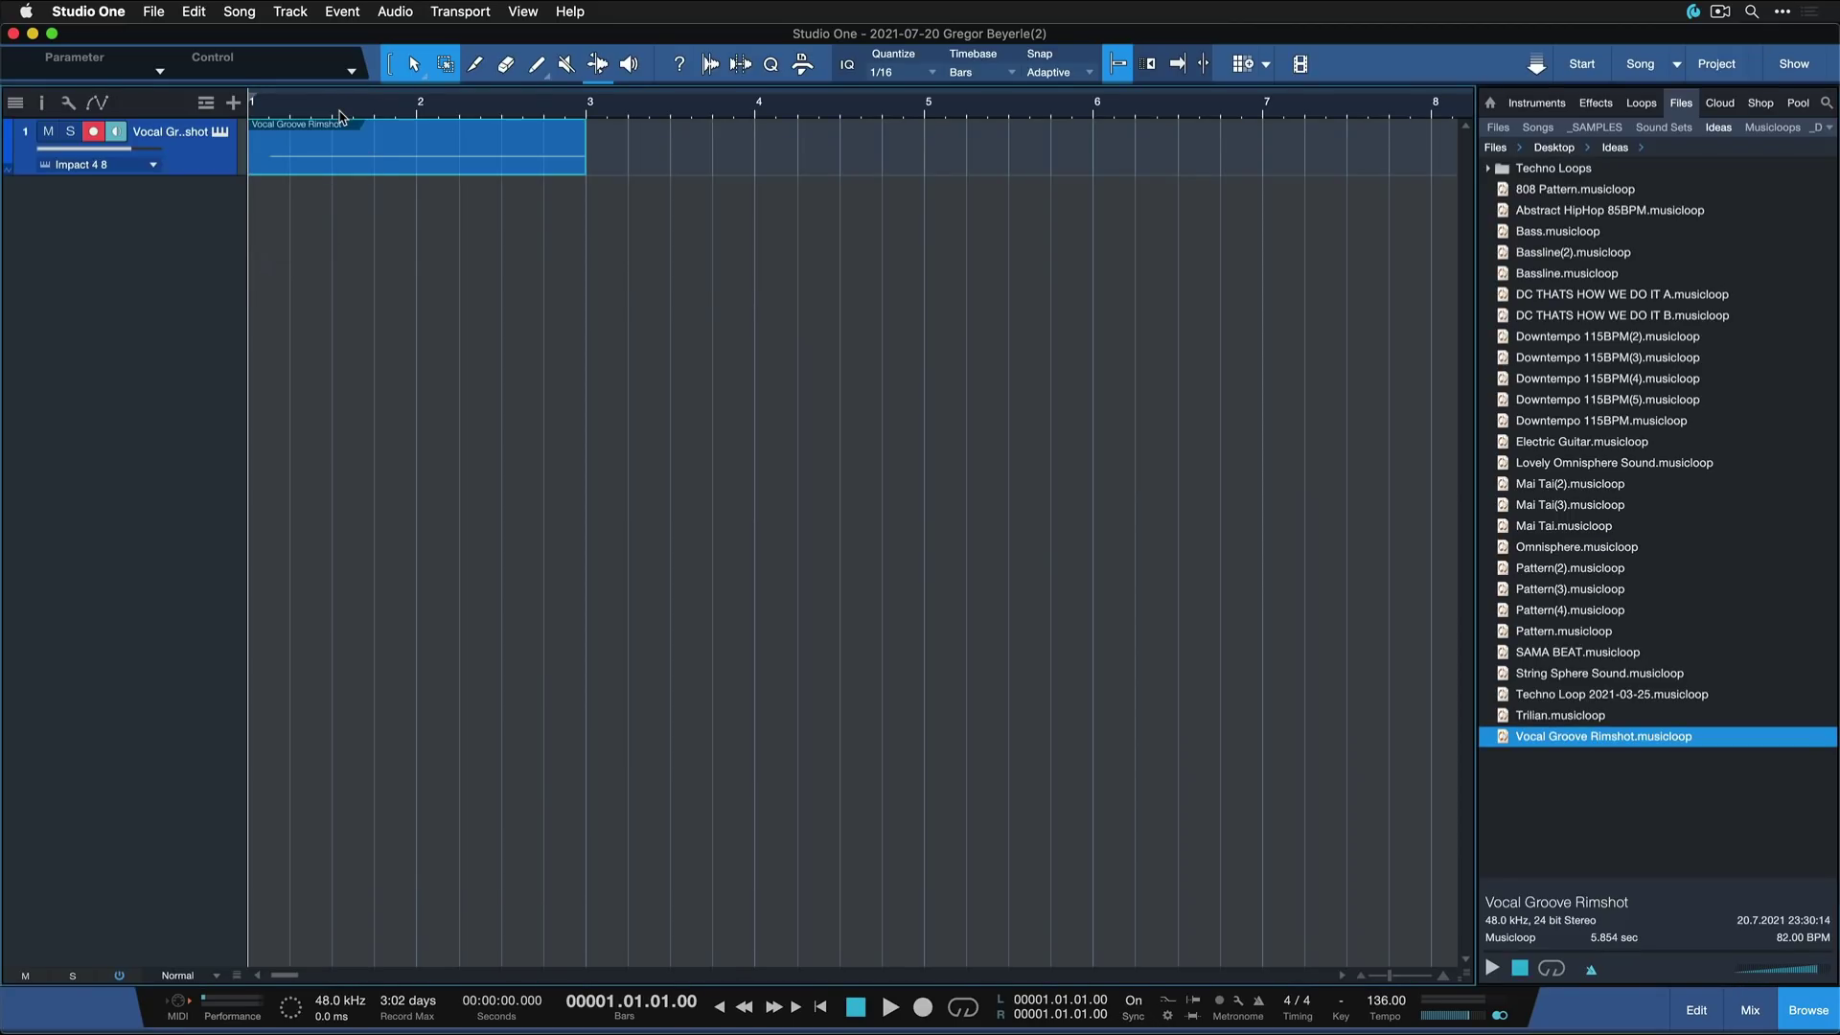
Check the track's Impact XT instrument, then show the mixing console
{"action": "left_click", "coordinate": [219, 131]}
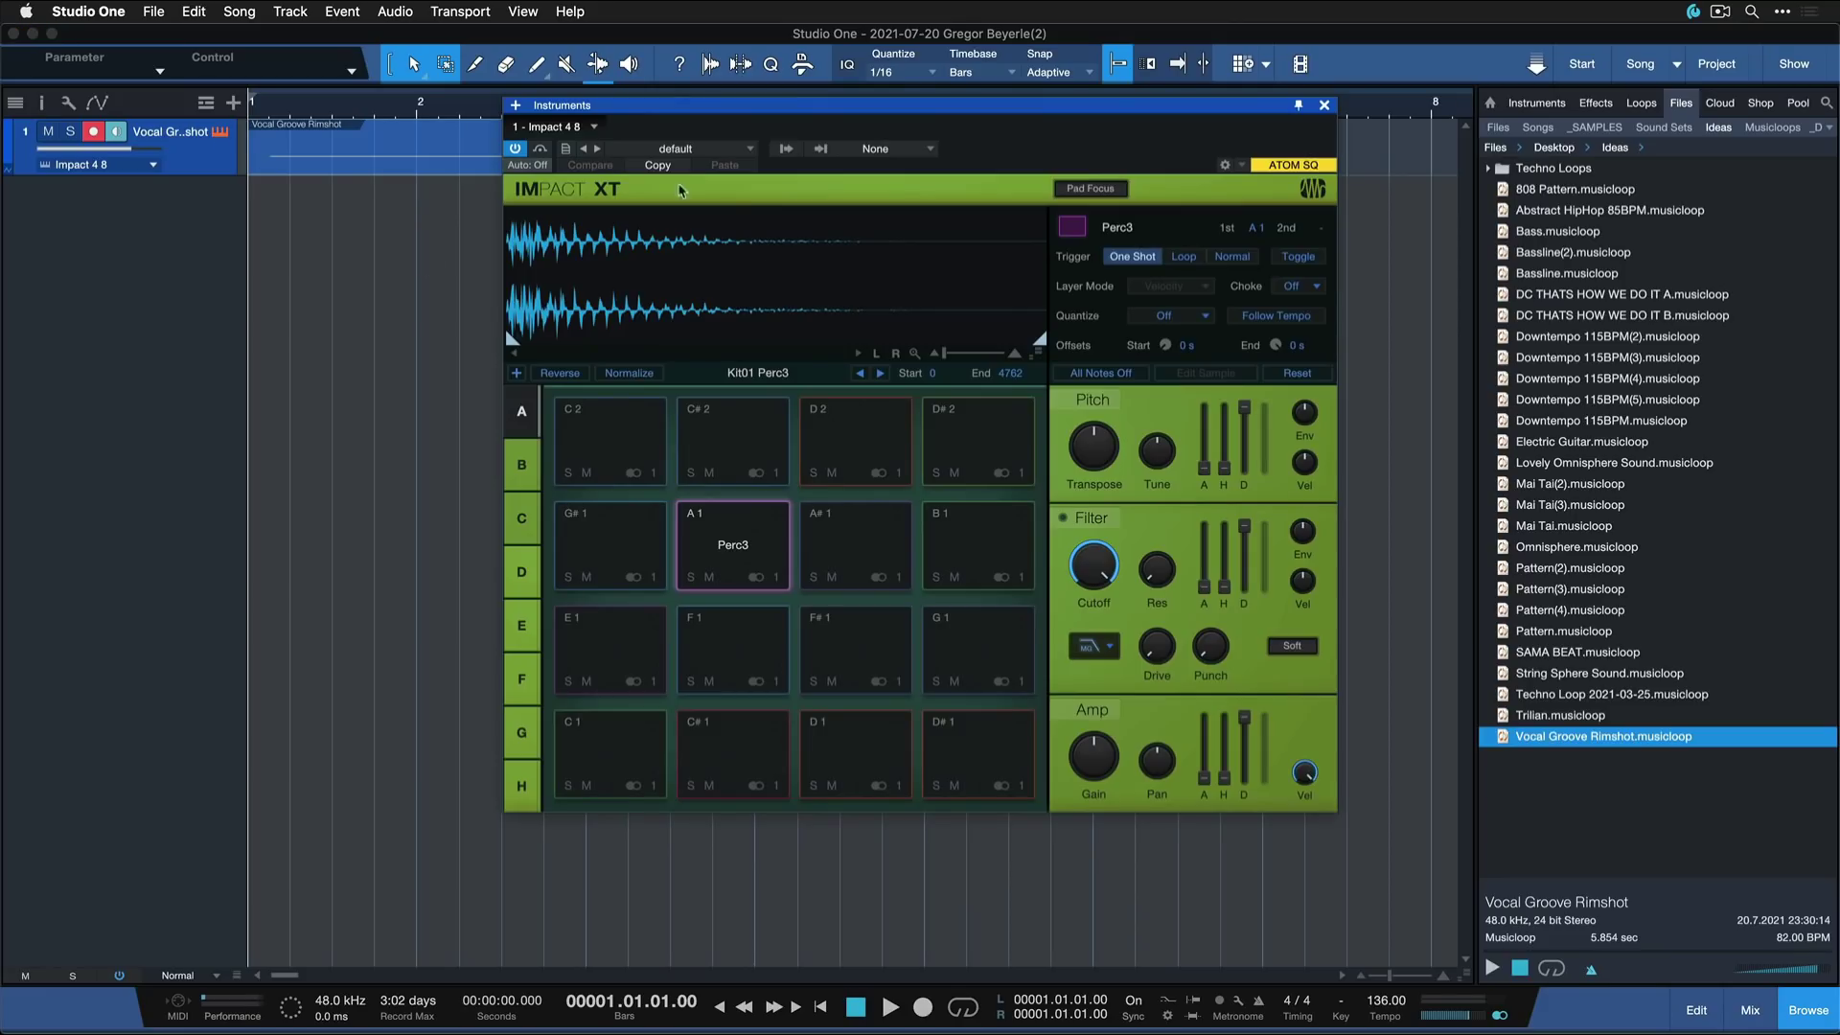
{"action": "left_click", "coordinate": [1324, 105]}
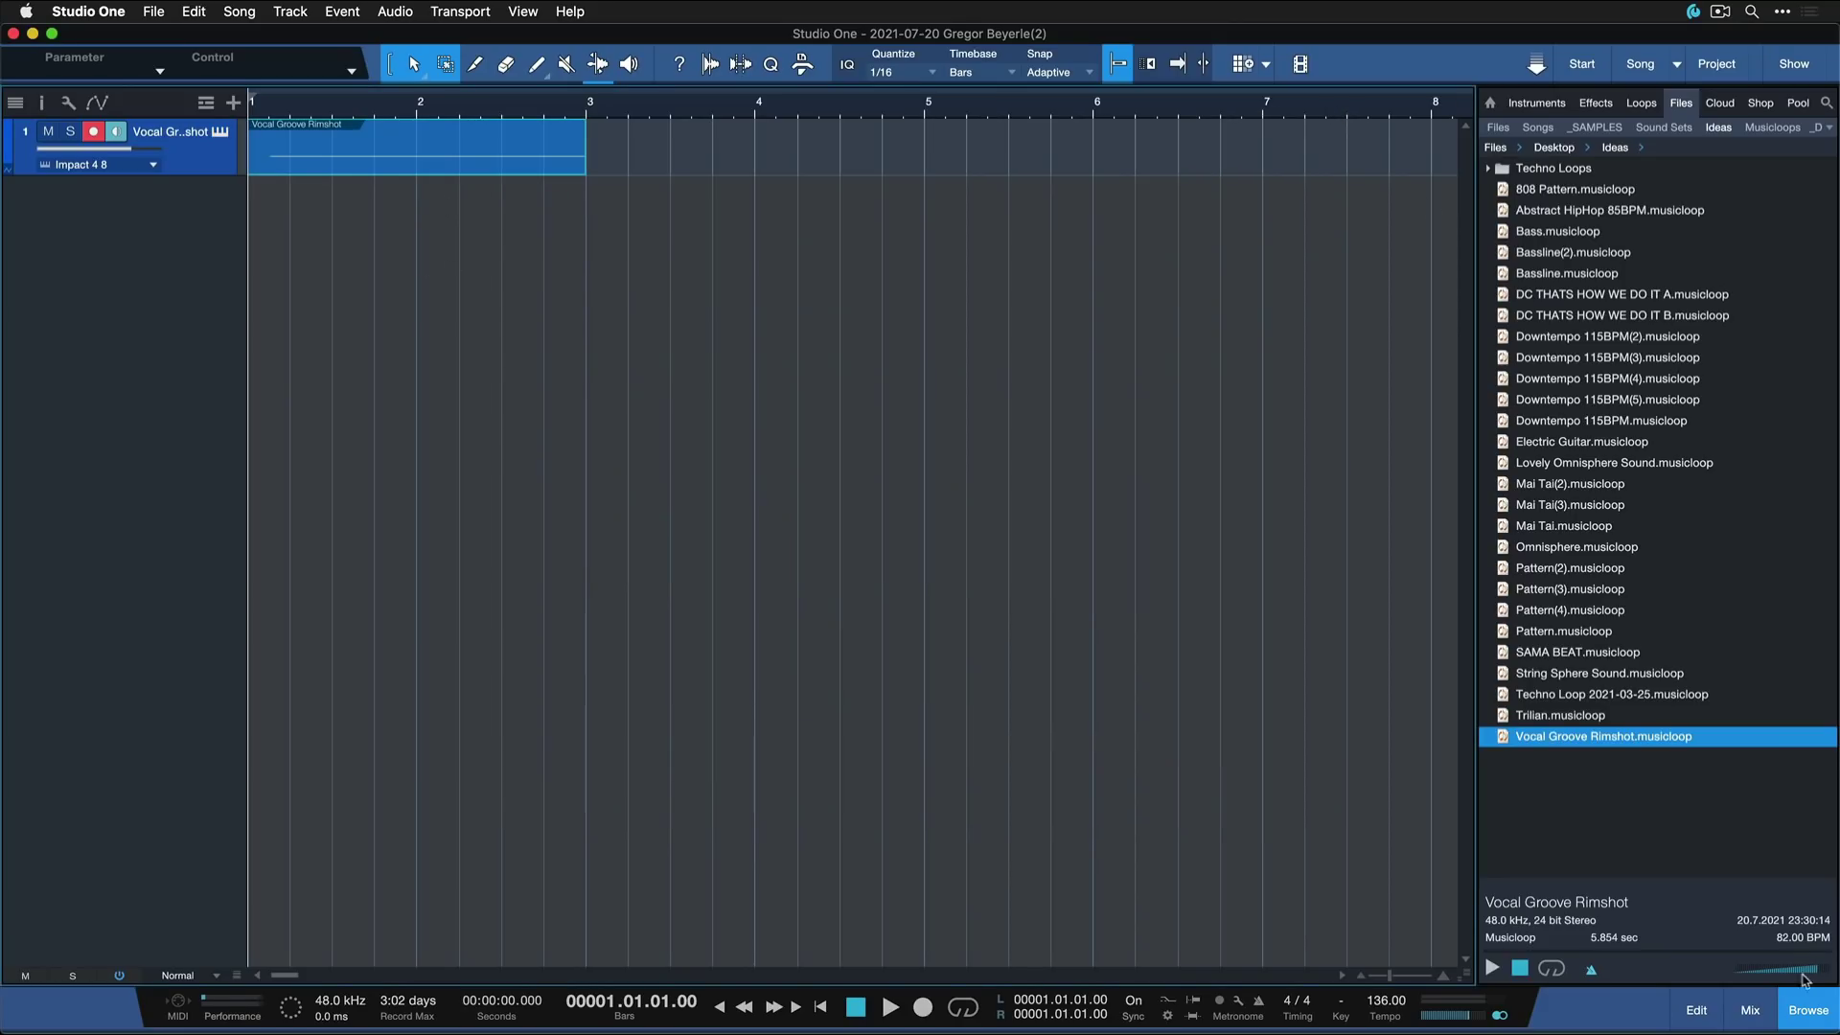
{"action": "left_click", "coordinate": [1765, 1008]}
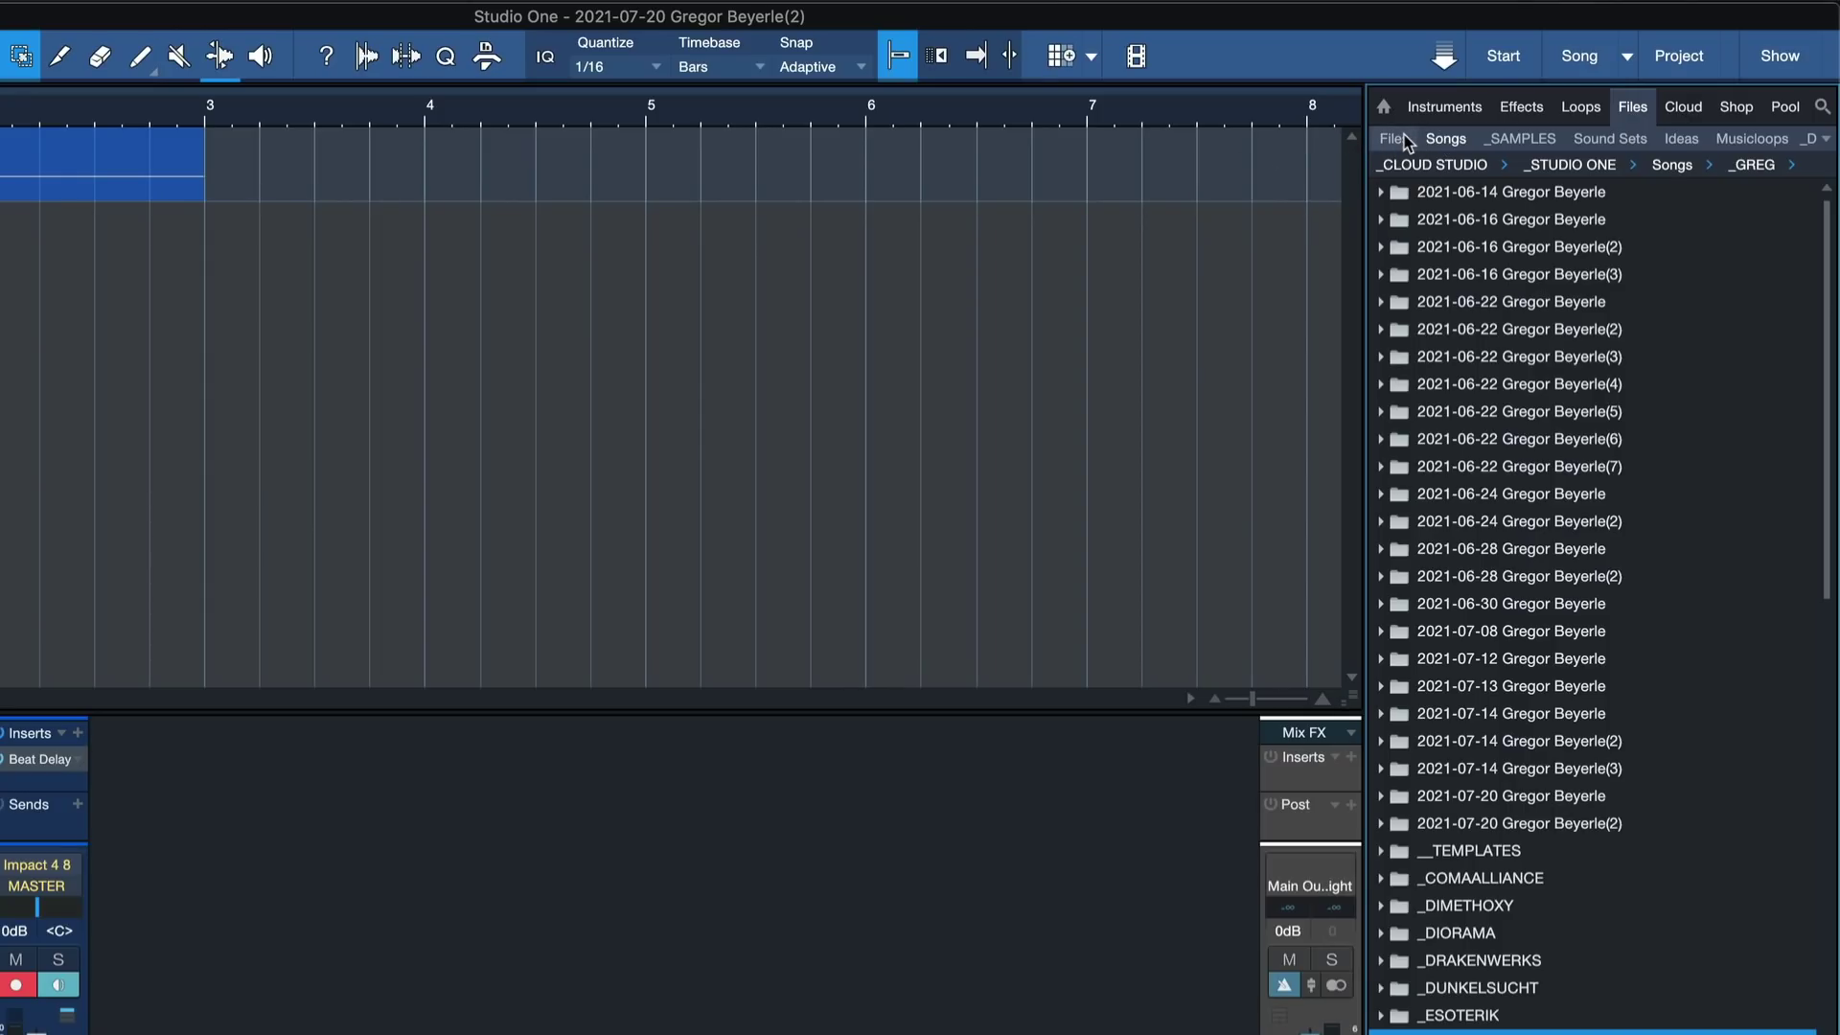
In the Songs browser, expand the _DIMETHOXY folder and its I Am Your Freedom project folder
{"action": "left_click", "coordinate": [1434, 222]}
{"action": "right_click", "coordinate": [1433, 224]}
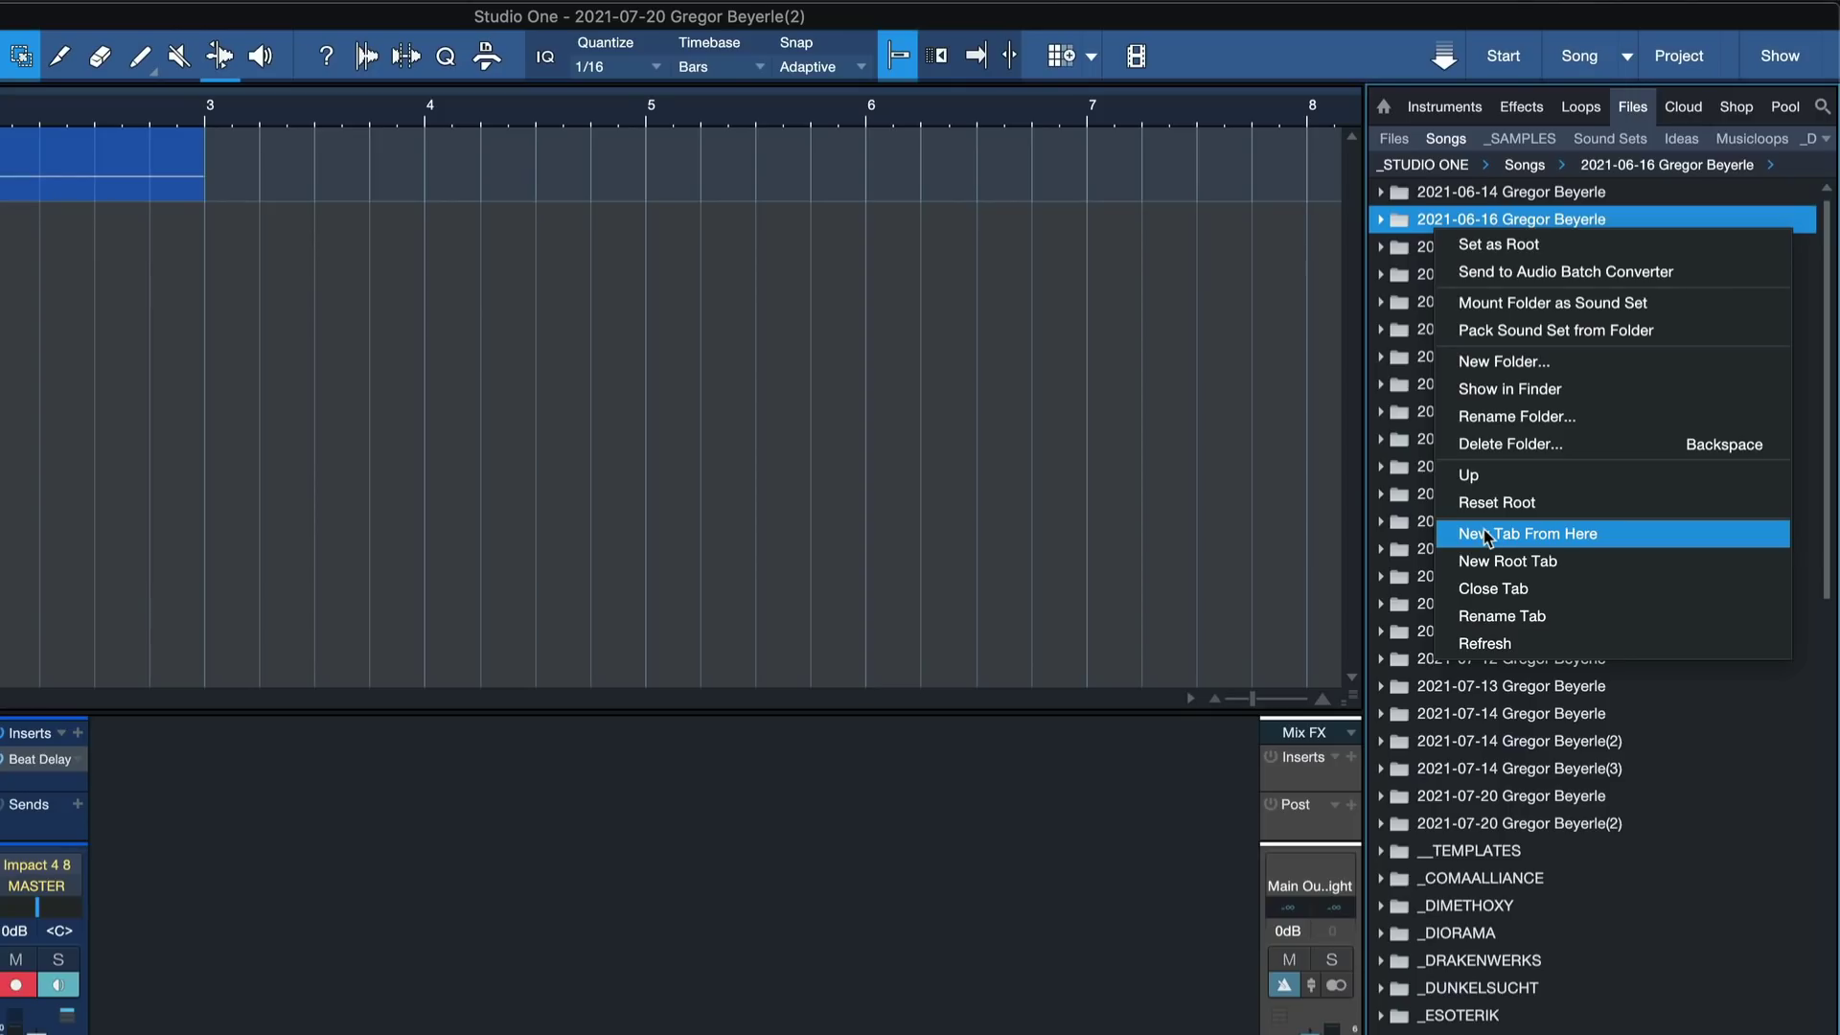
{"action": "left_click", "coordinate": [1466, 905]}
{"action": "double_click", "coordinate": [1447, 908]}
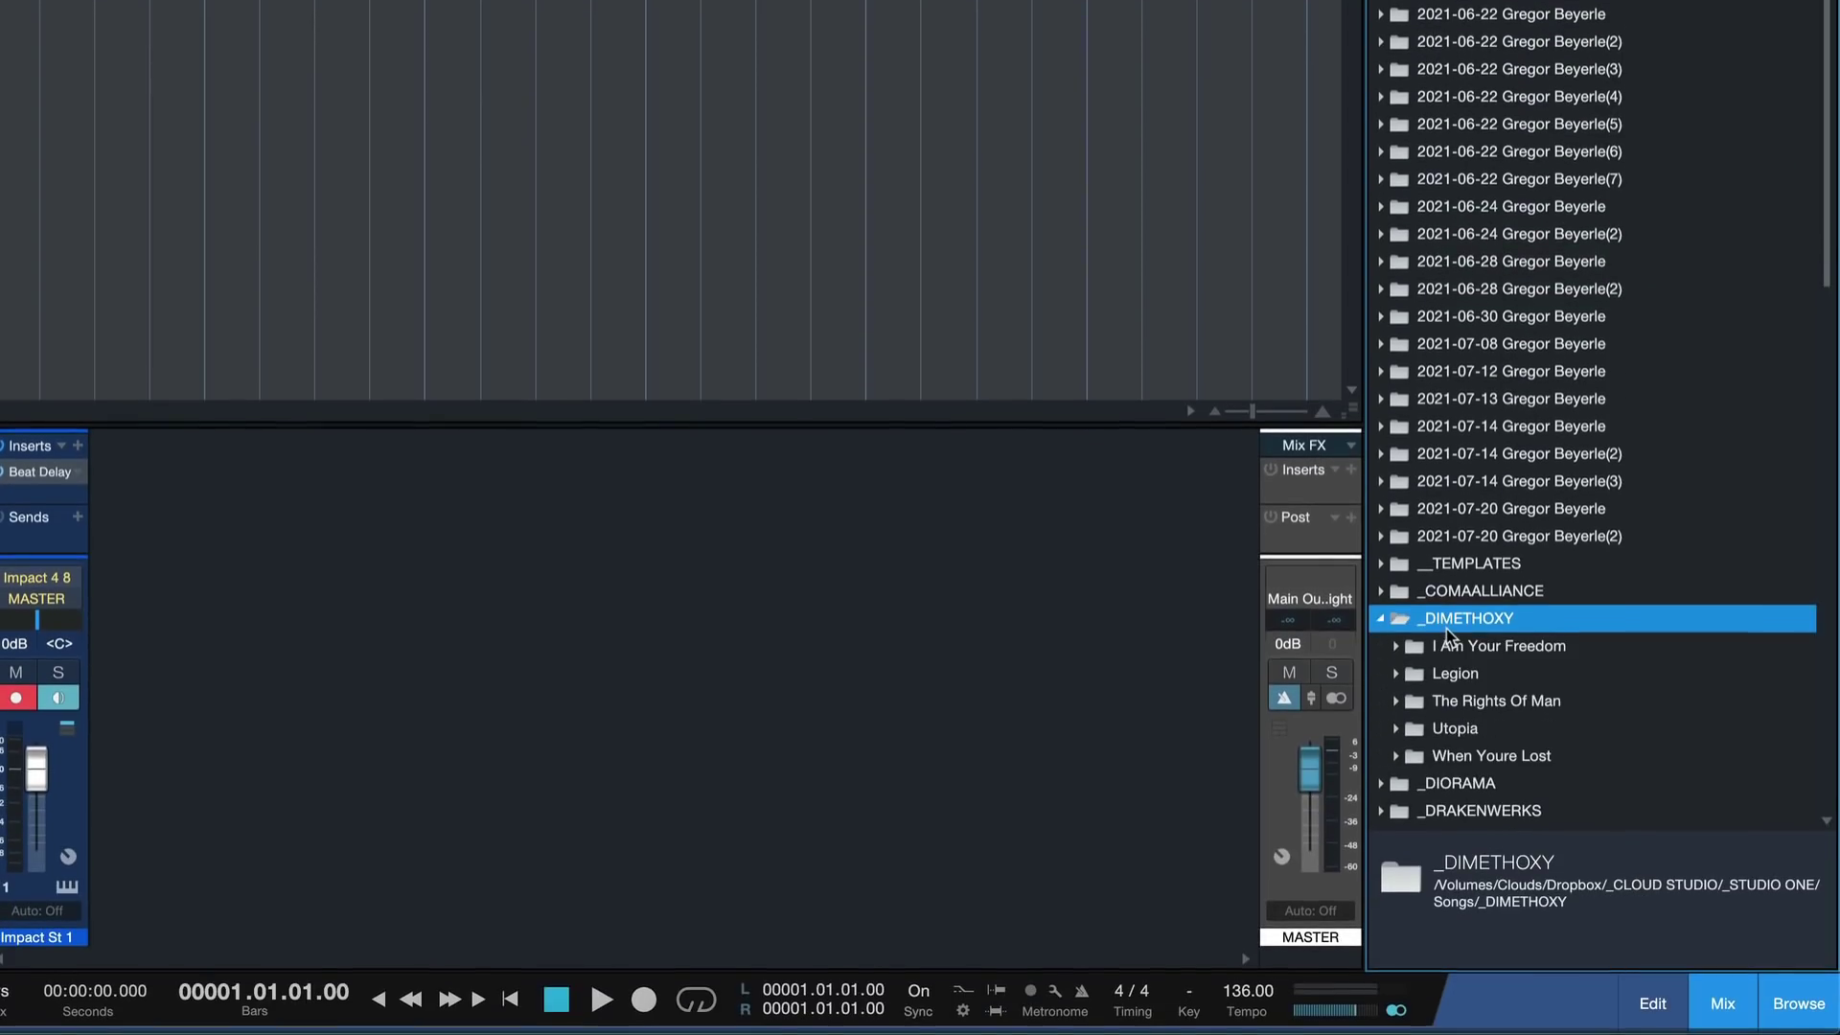
{"action": "double_click", "coordinate": [1501, 650]}
{"action": "scroll", "coordinate": [1502, 653], "scroll_direction": "down", "scroll_amount": 5}
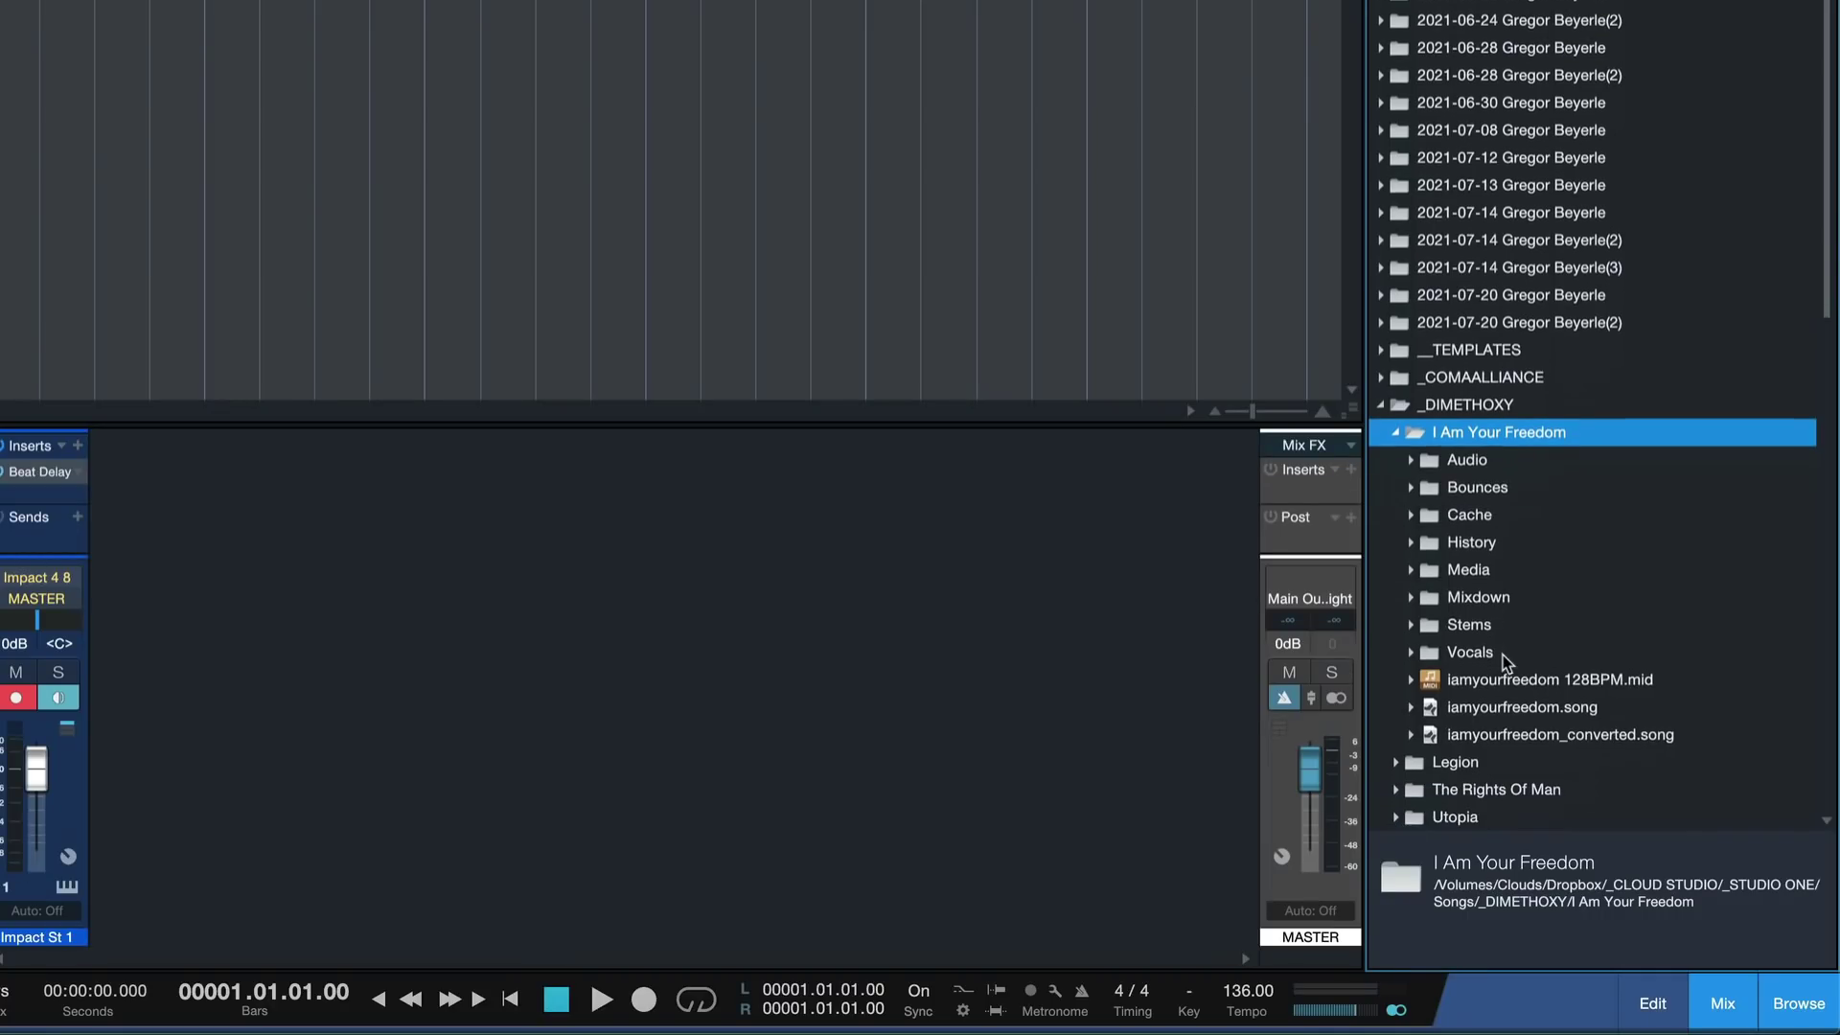
Expand iamyourfreedom.song's Tracks, Performances and Presets, briefly opening the Channels presets folder
{"action": "double_click", "coordinate": [1499, 681]}
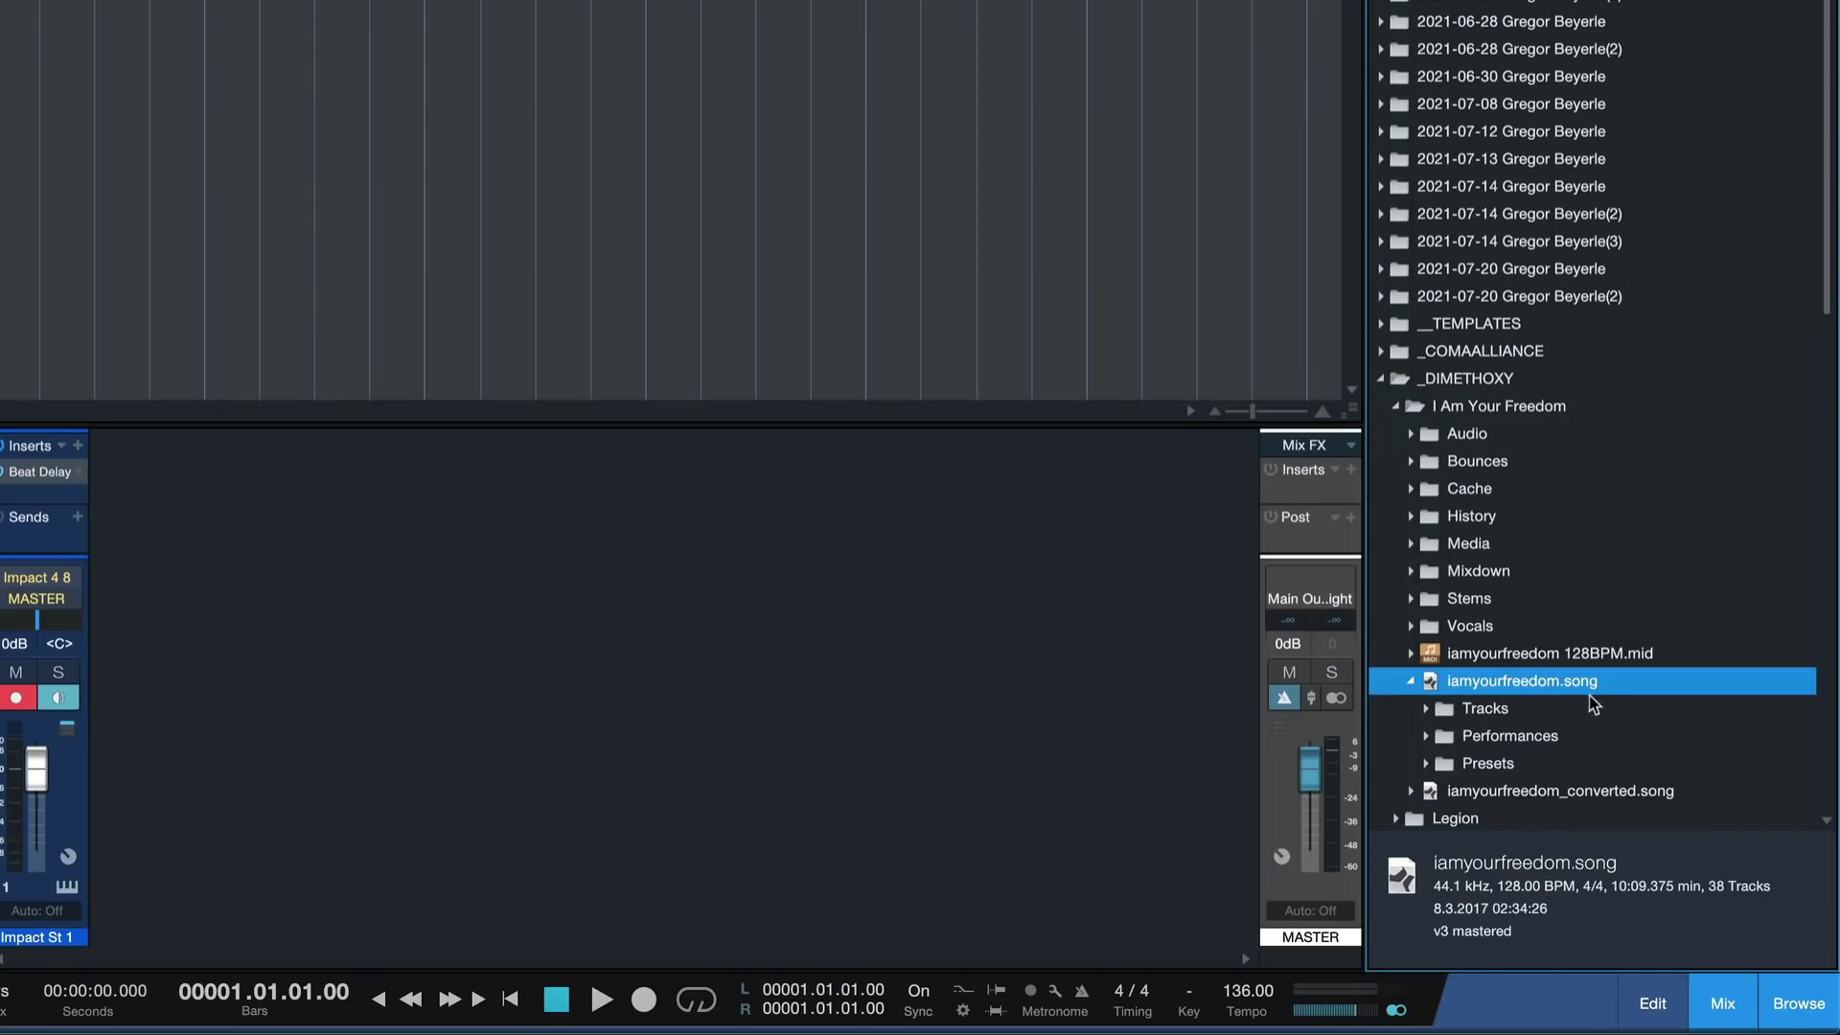
{"action": "double_click", "coordinate": [1500, 709]}
{"action": "scroll", "coordinate": [1501, 709], "scroll_direction": "down", "scroll_amount": 6}
{"action": "double_click", "coordinate": [1488, 750]}
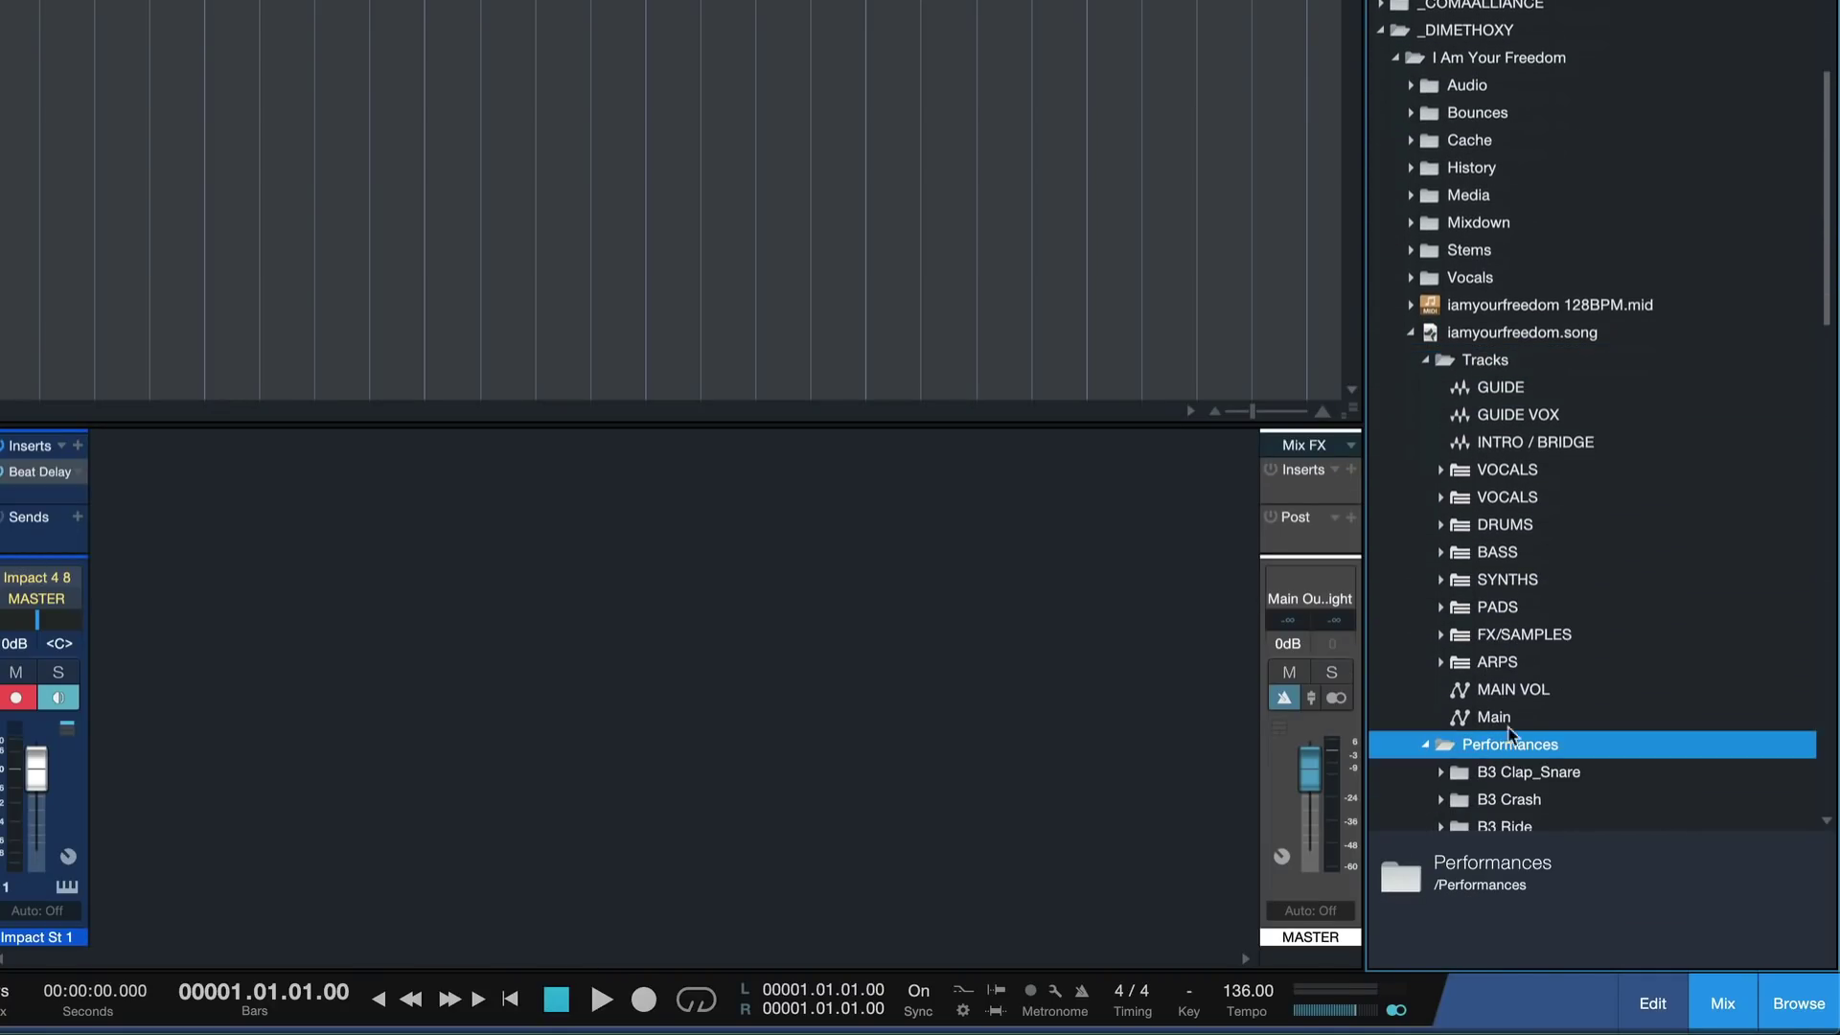
{"action": "scroll", "coordinate": [1629, 661], "scroll_direction": "down", "scroll_amount": 8}
{"action": "double_click", "coordinate": [1519, 655]}
{"action": "left_click", "coordinate": [1538, 684]}
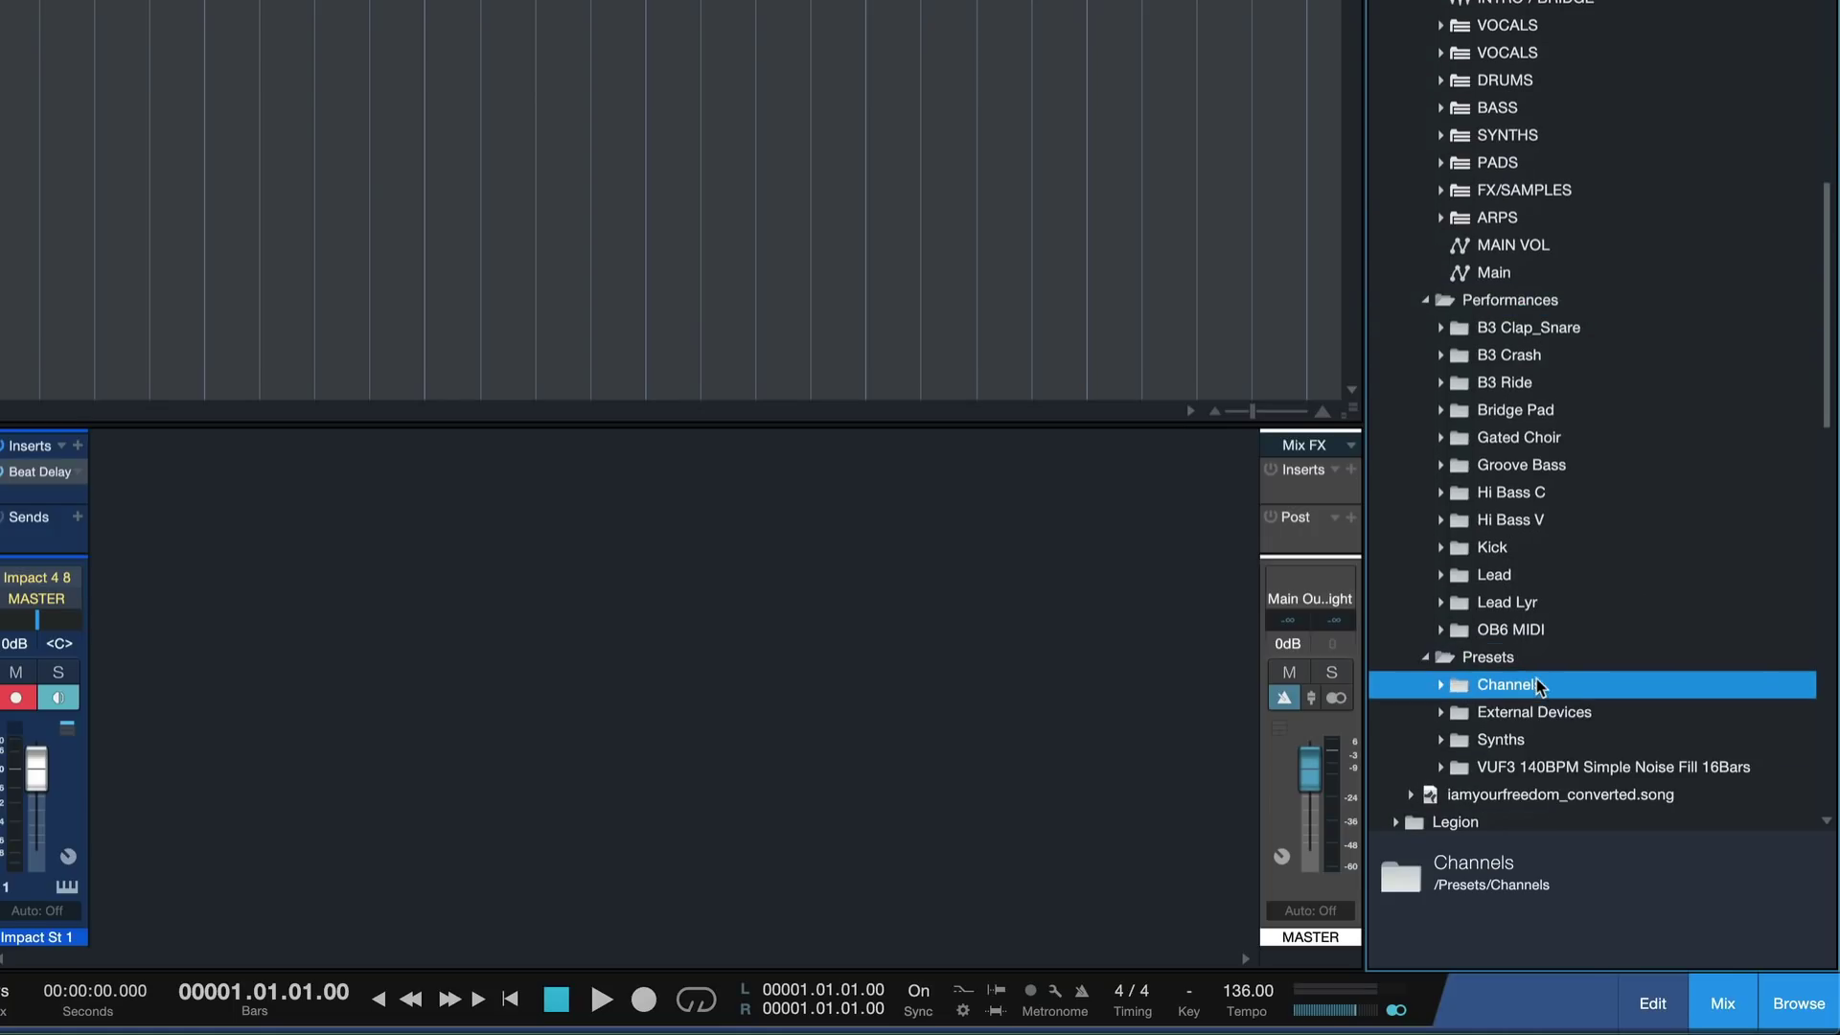
{"action": "double_click", "coordinate": [1536, 684]}
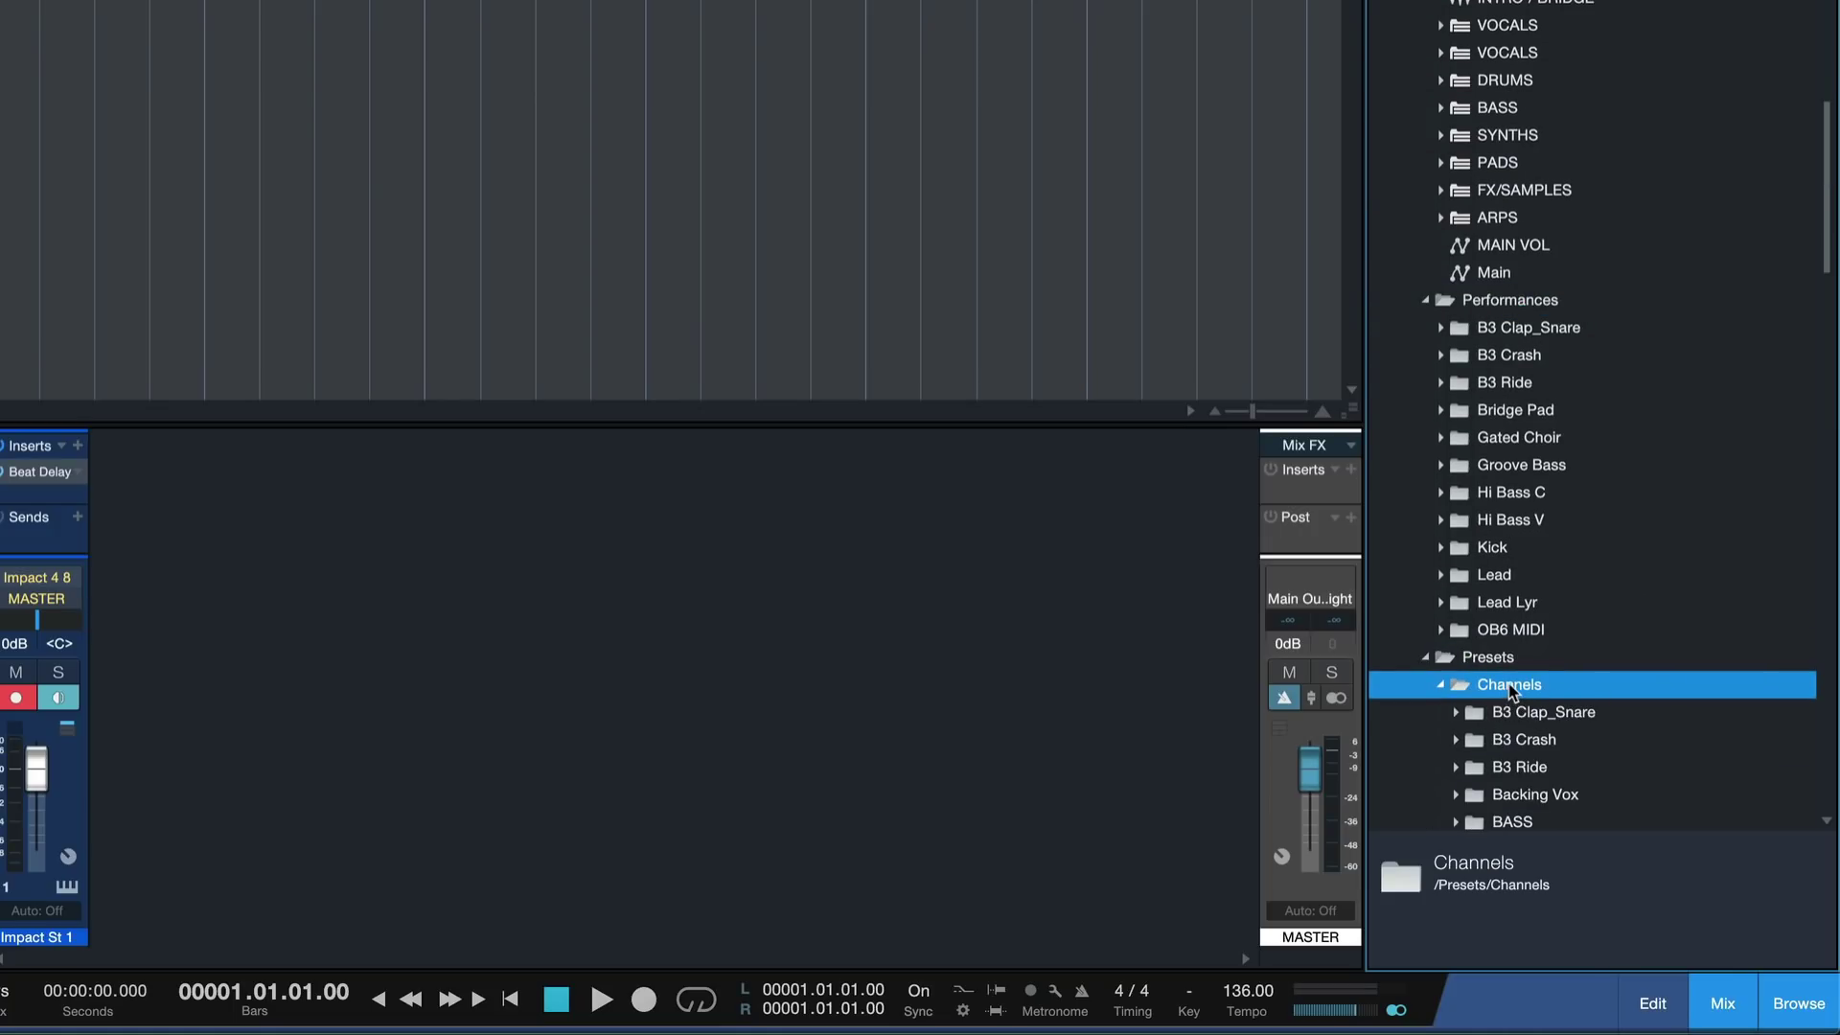
{"action": "double_click", "coordinate": [1510, 686]}
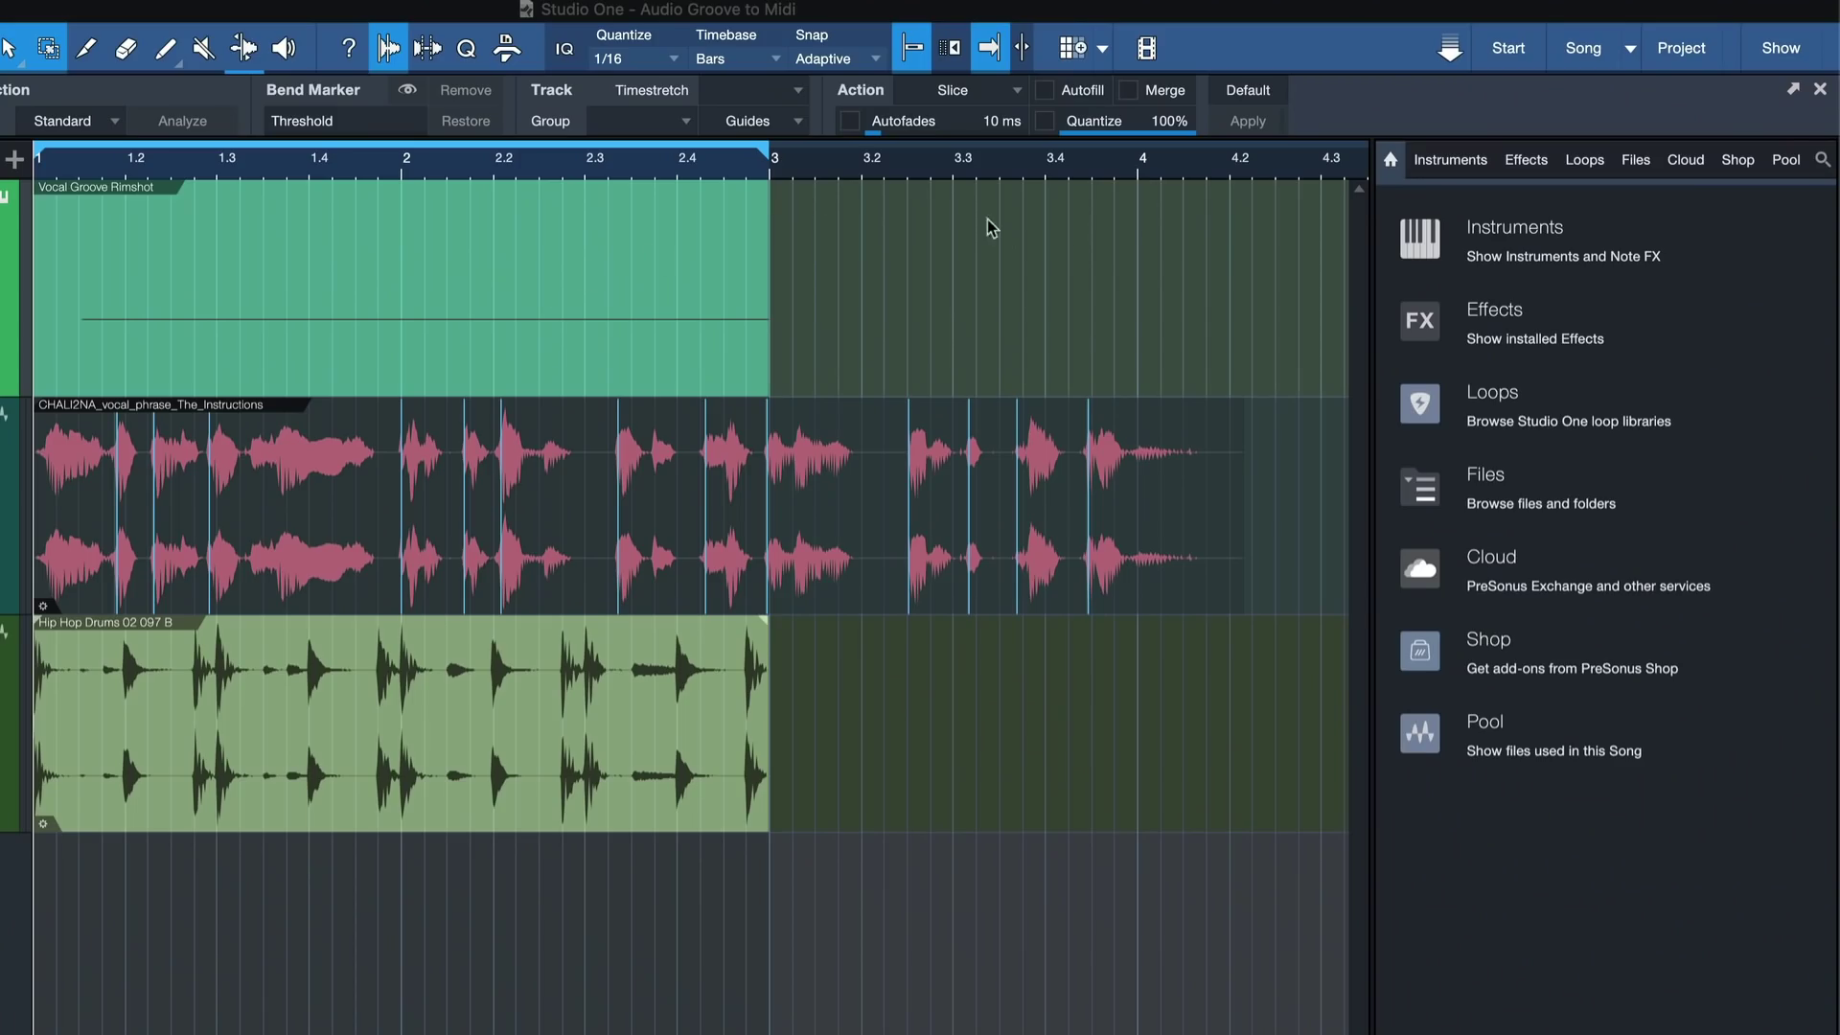
Browse Cloud > PreSonus Sphere > Workspaces and open the VOLTMEISTER workspace
{"action": "left_click", "coordinate": [1684, 161]}
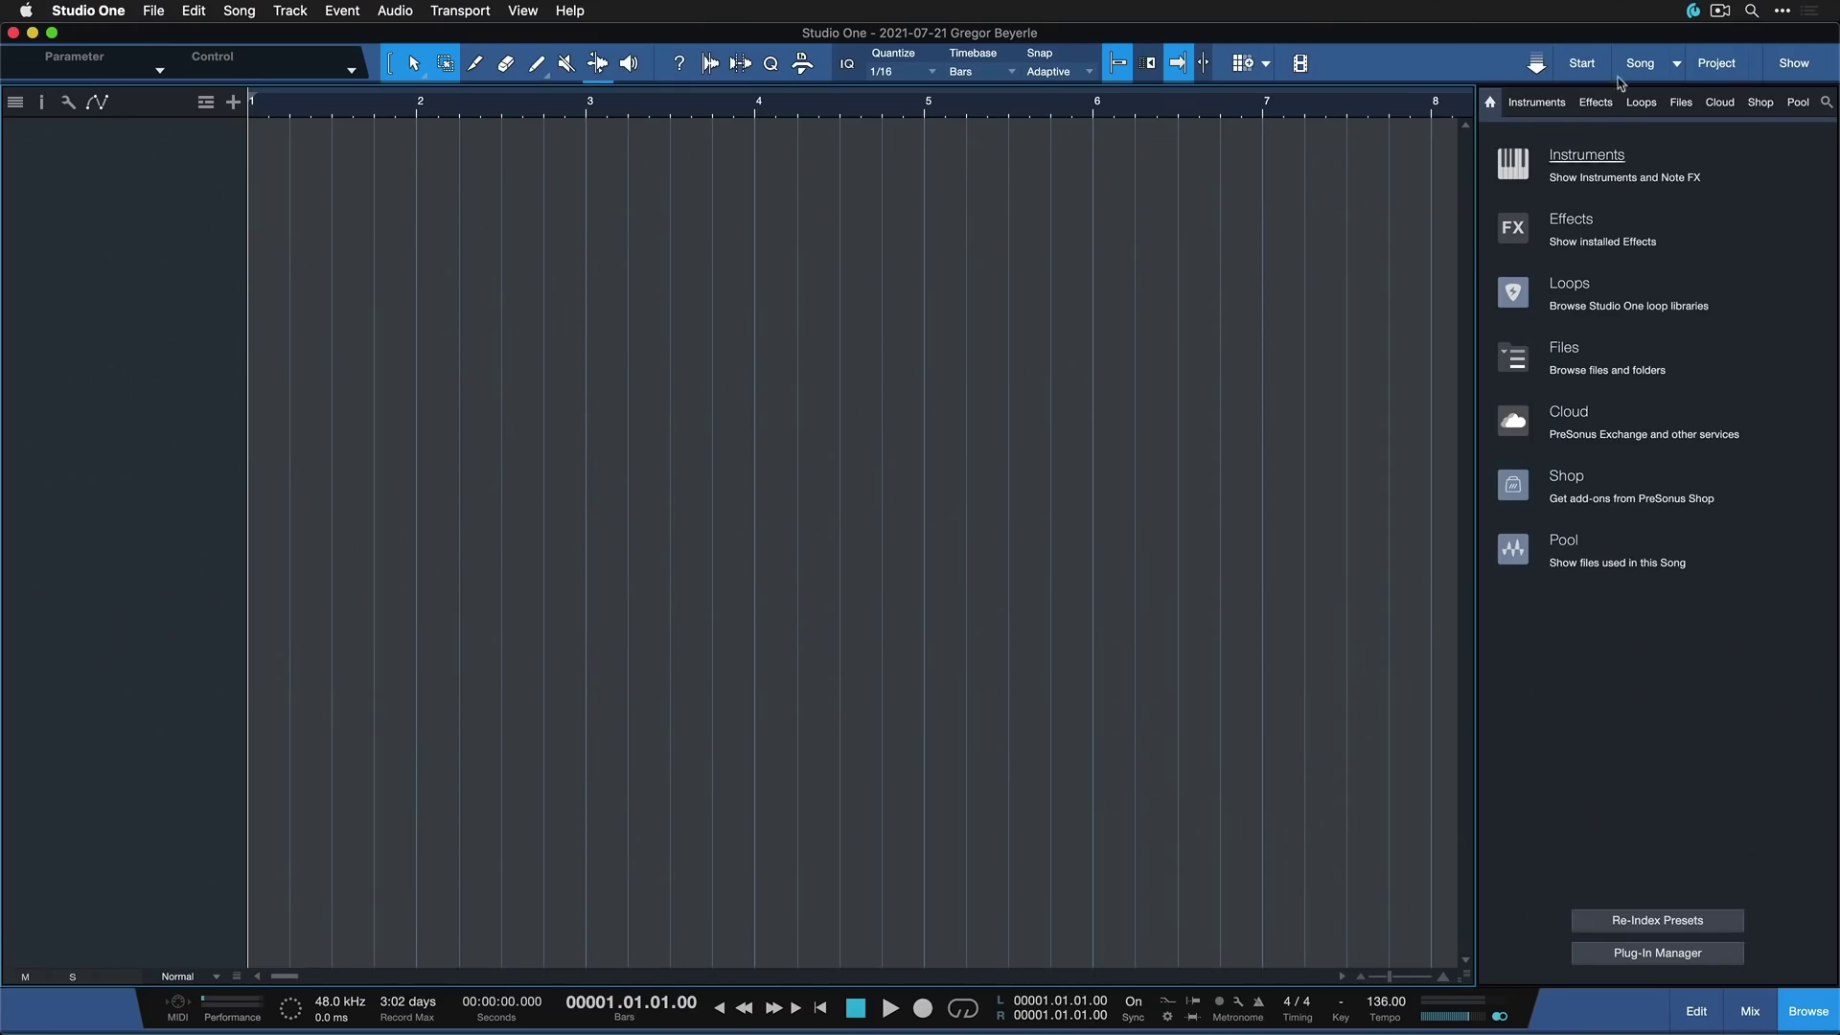
{"action": "left_click", "coordinate": [1722, 104]}
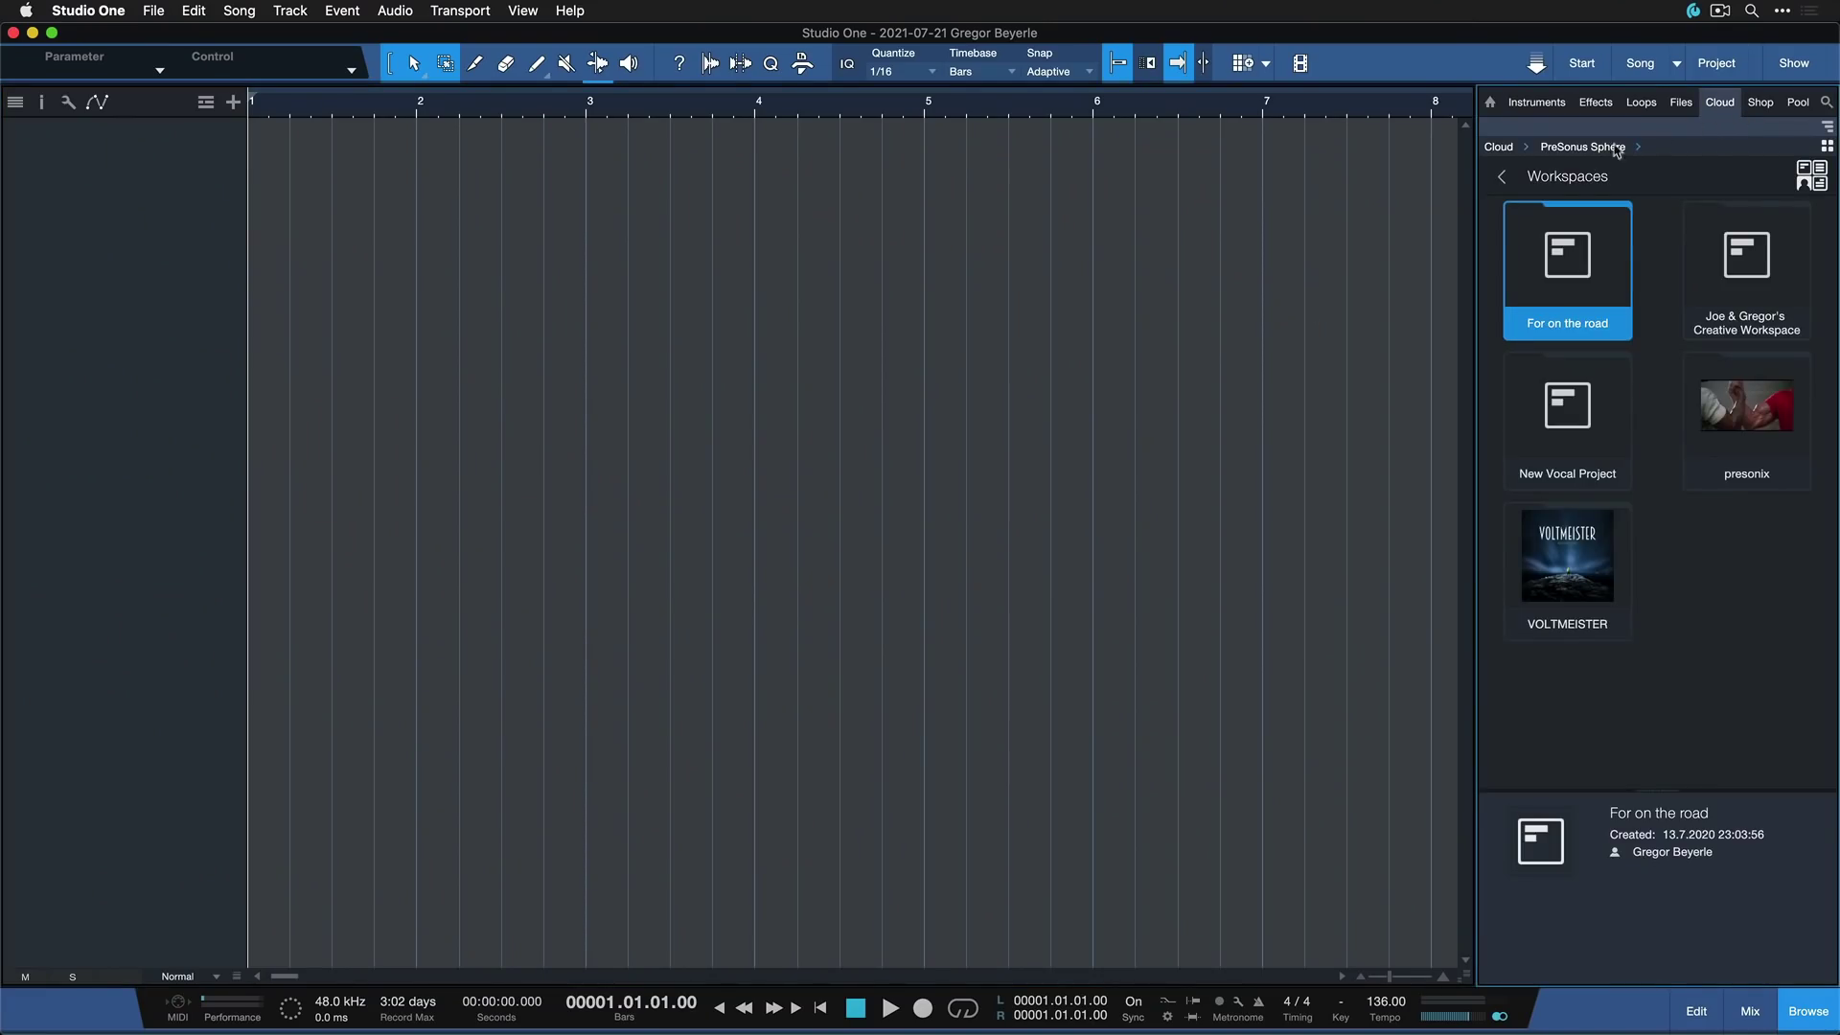
{"action": "left_click", "coordinate": [1501, 177]}
{"action": "double_click", "coordinate": [1745, 228]}
{"action": "left_click", "coordinate": [1501, 177]}
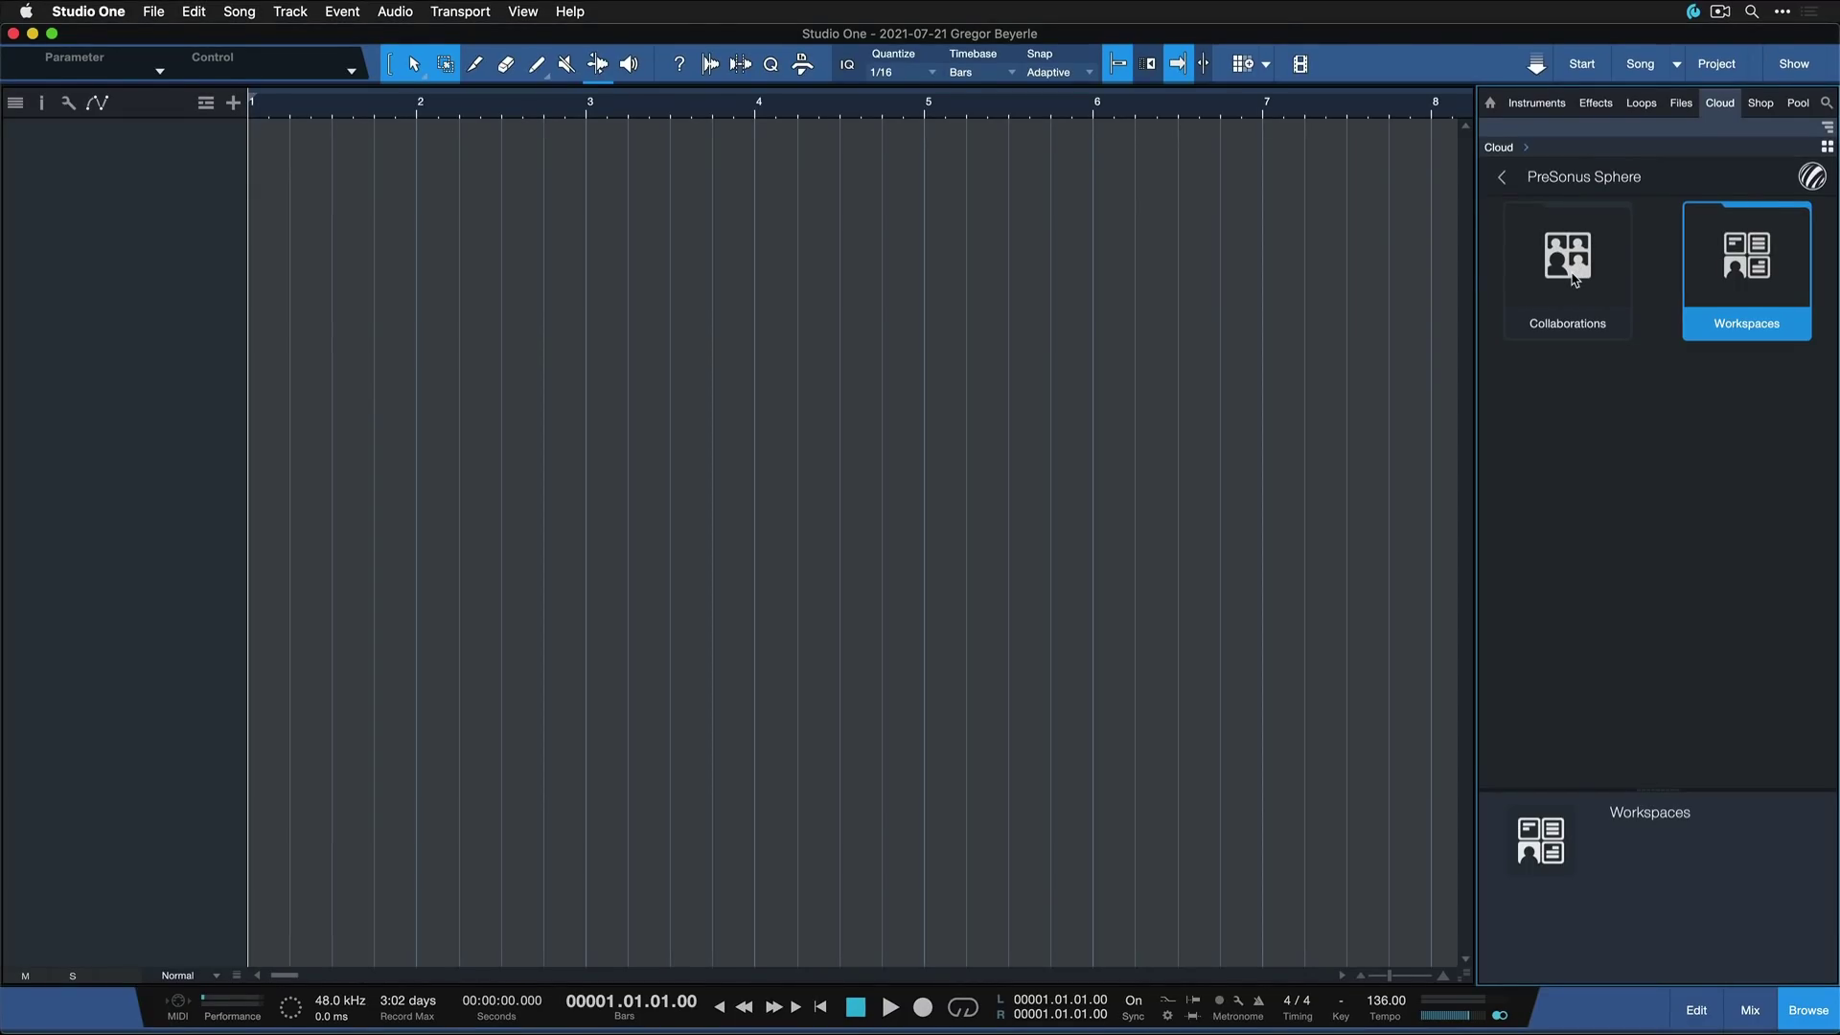
{"action": "double_click", "coordinate": [1693, 285]}
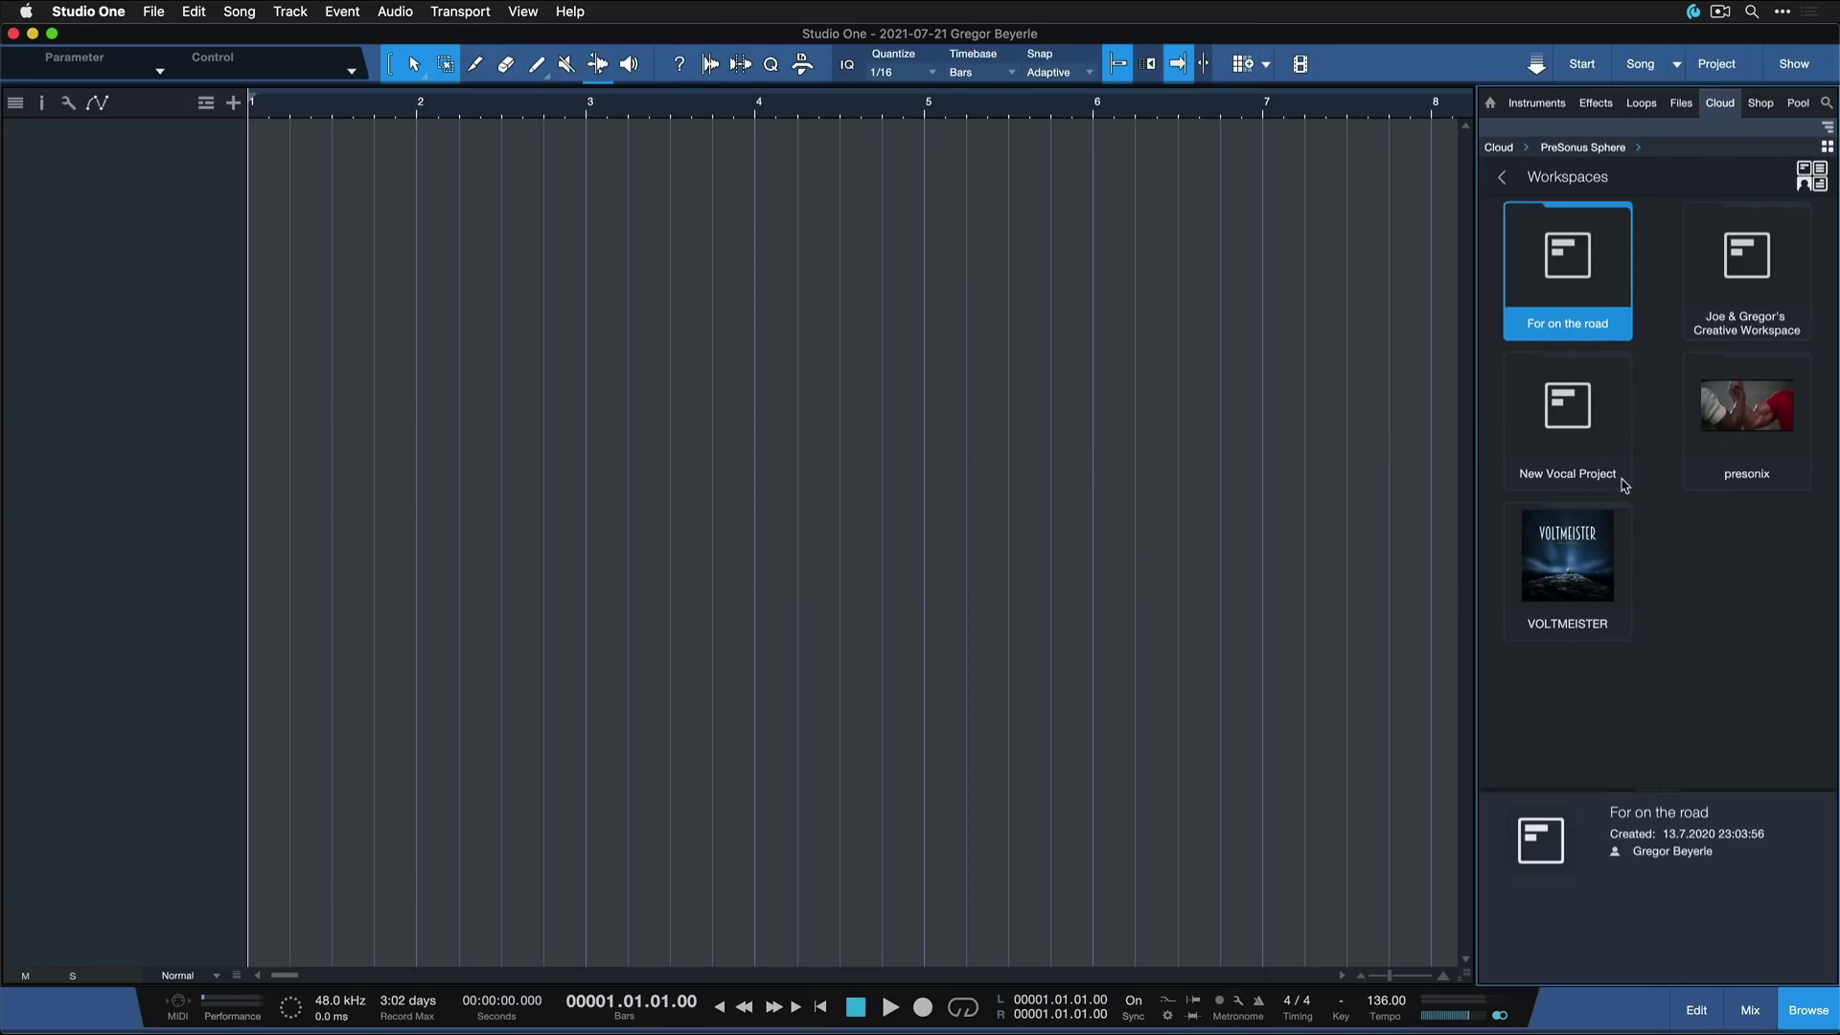
{"action": "double_click", "coordinate": [1567, 560]}
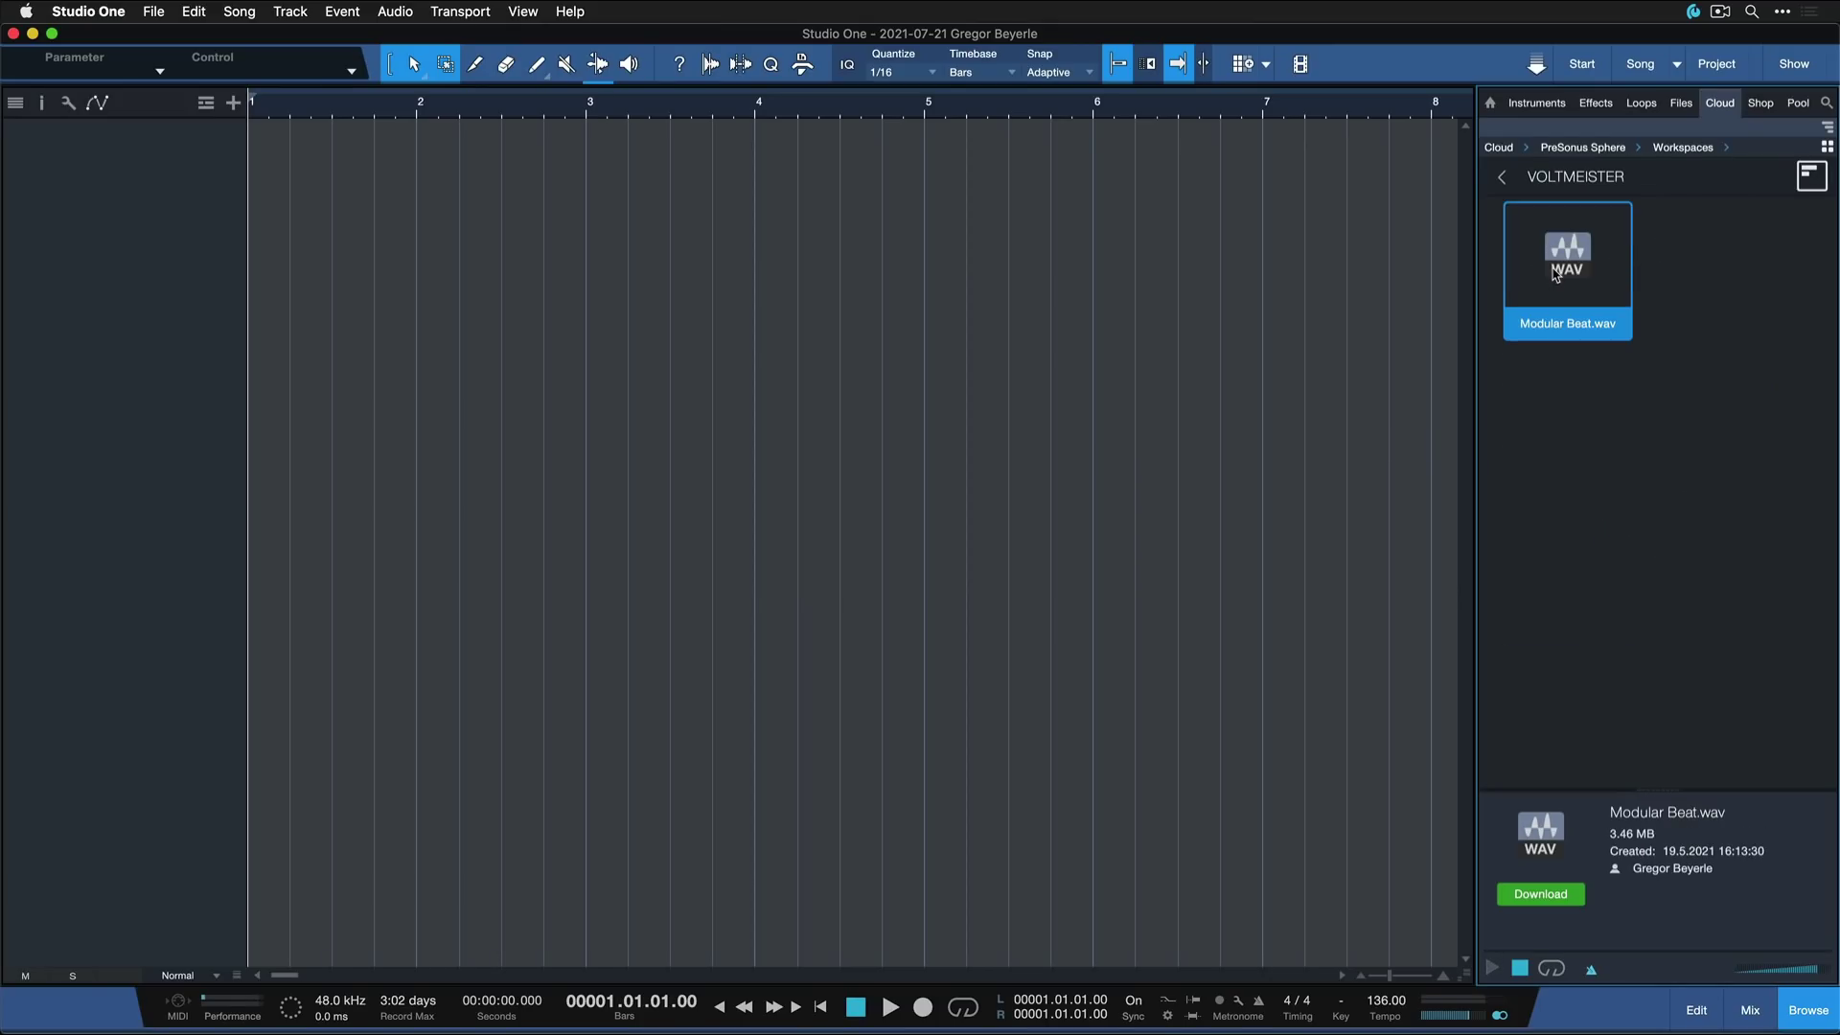
Preview Modular Beat.wav, then import it into the song at bar 1 and close the transfers list
{"action": "left_click", "coordinate": [1491, 970]}
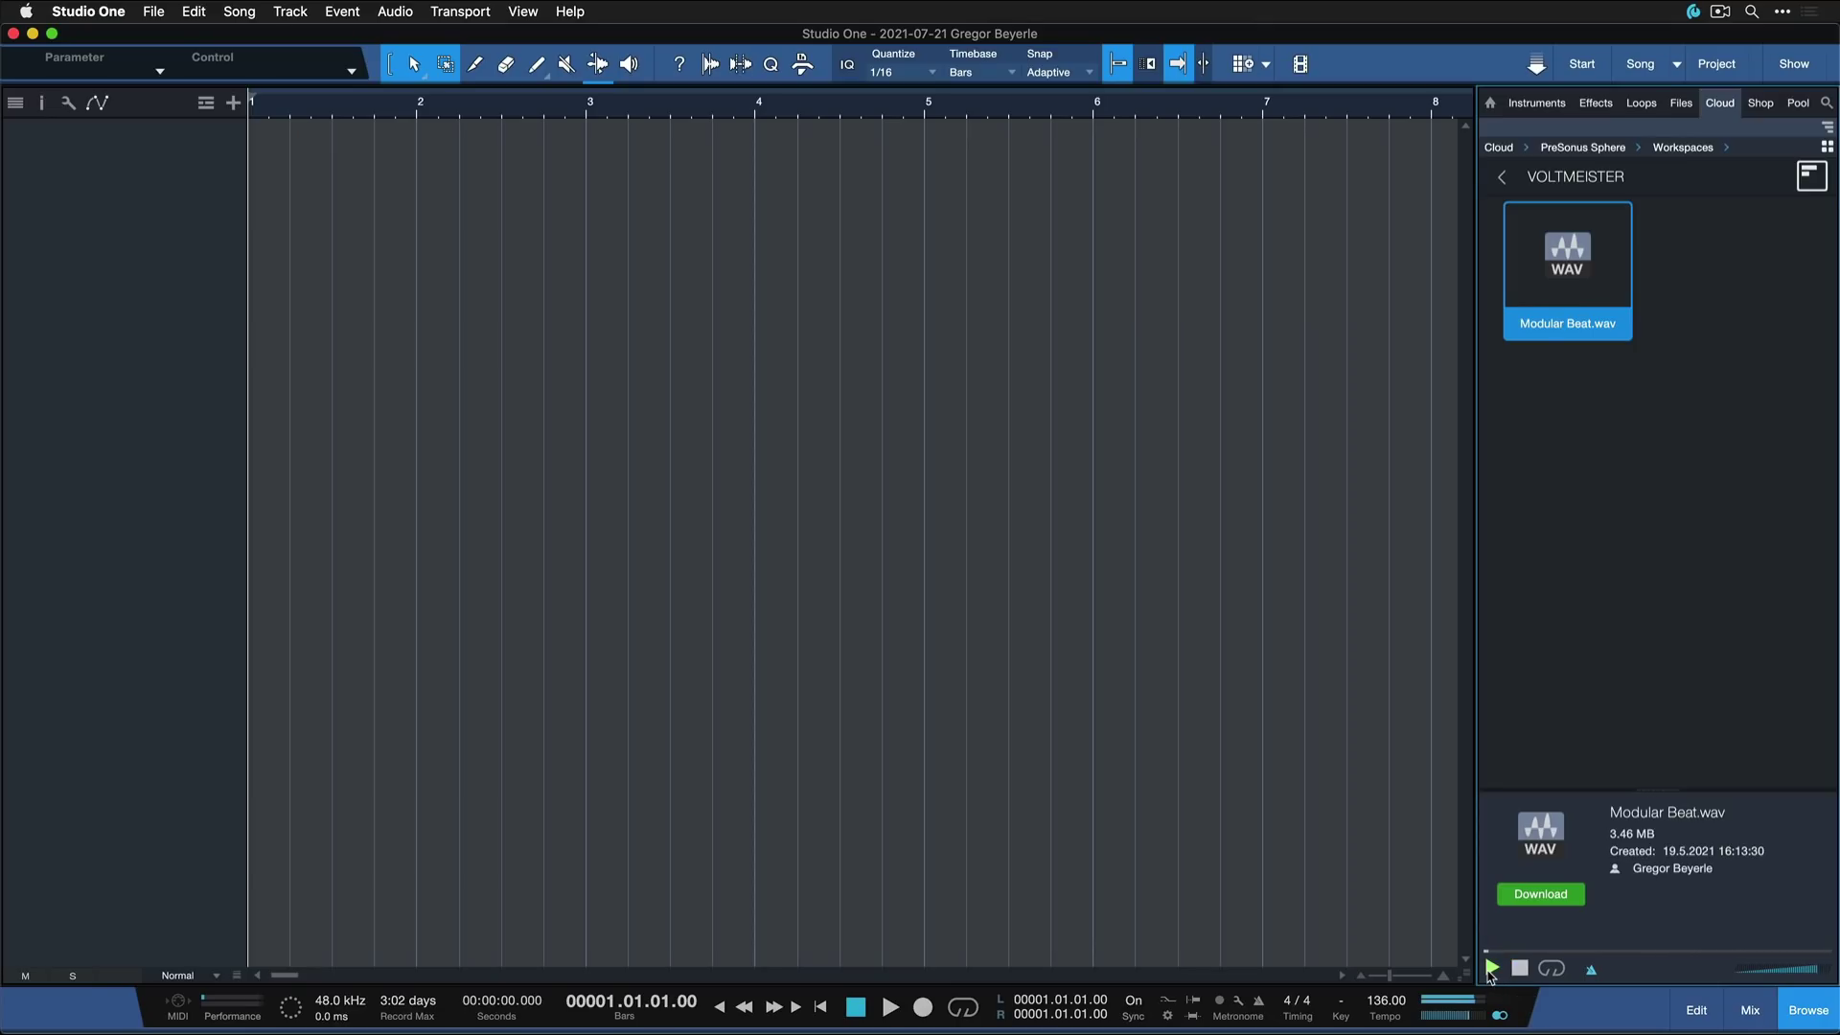
{"action": "left_click", "coordinate": [1780, 970]}
{"action": "left_click", "coordinate": [1800, 971]}
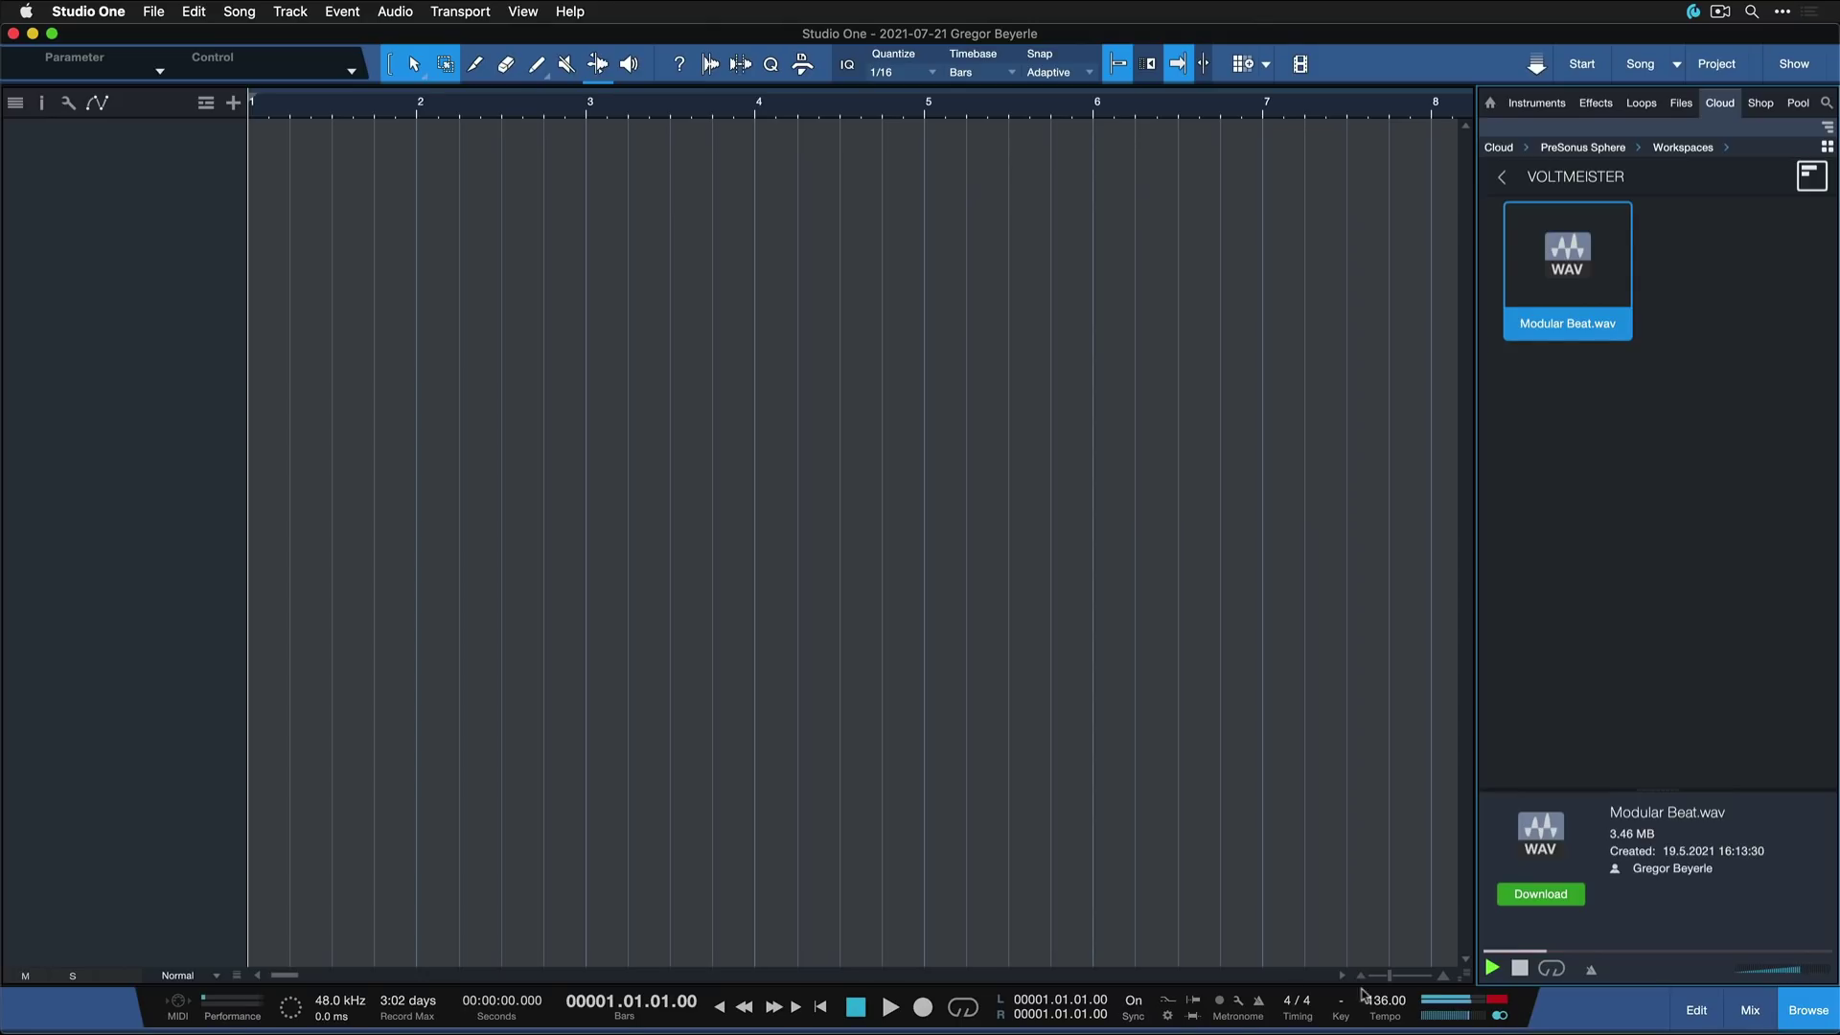
{"action": "left_click", "coordinate": [1519, 969]}
{"action": "left_click_drag", "start_coordinate": [1562, 299], "coordinate": [285, 247]}
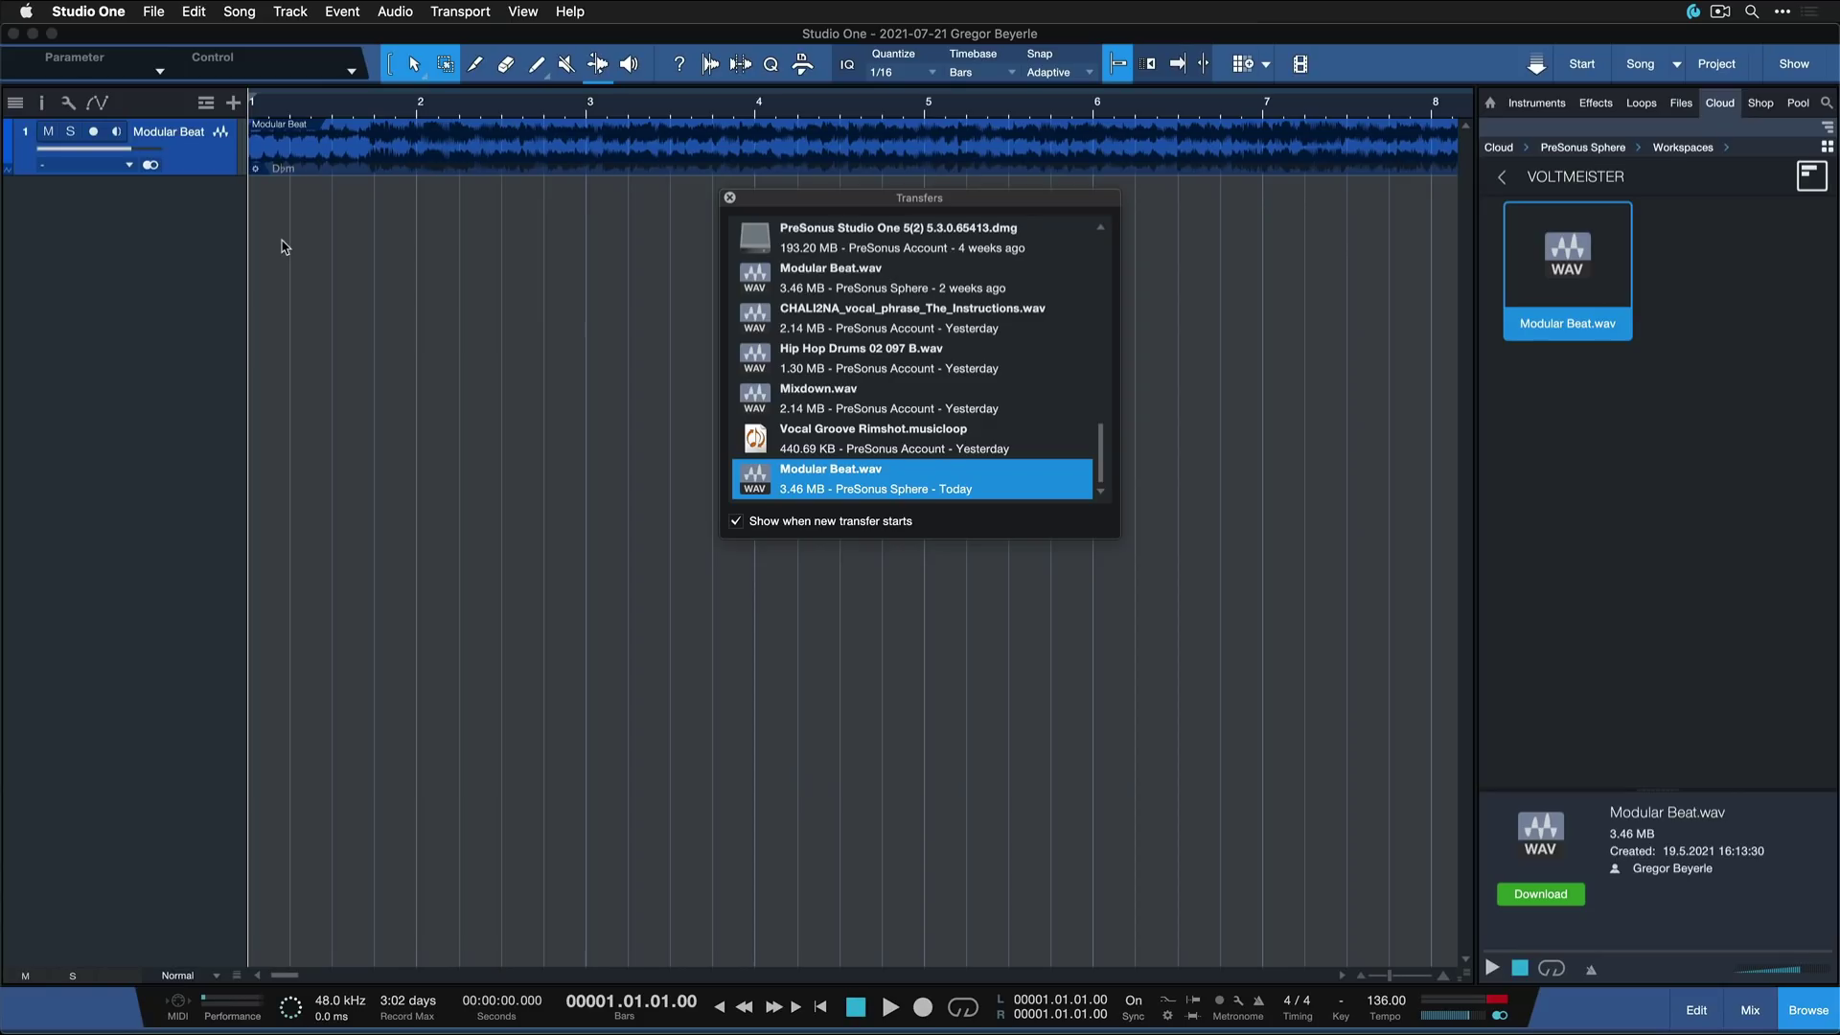
{"action": "left_click", "coordinate": [729, 197]}
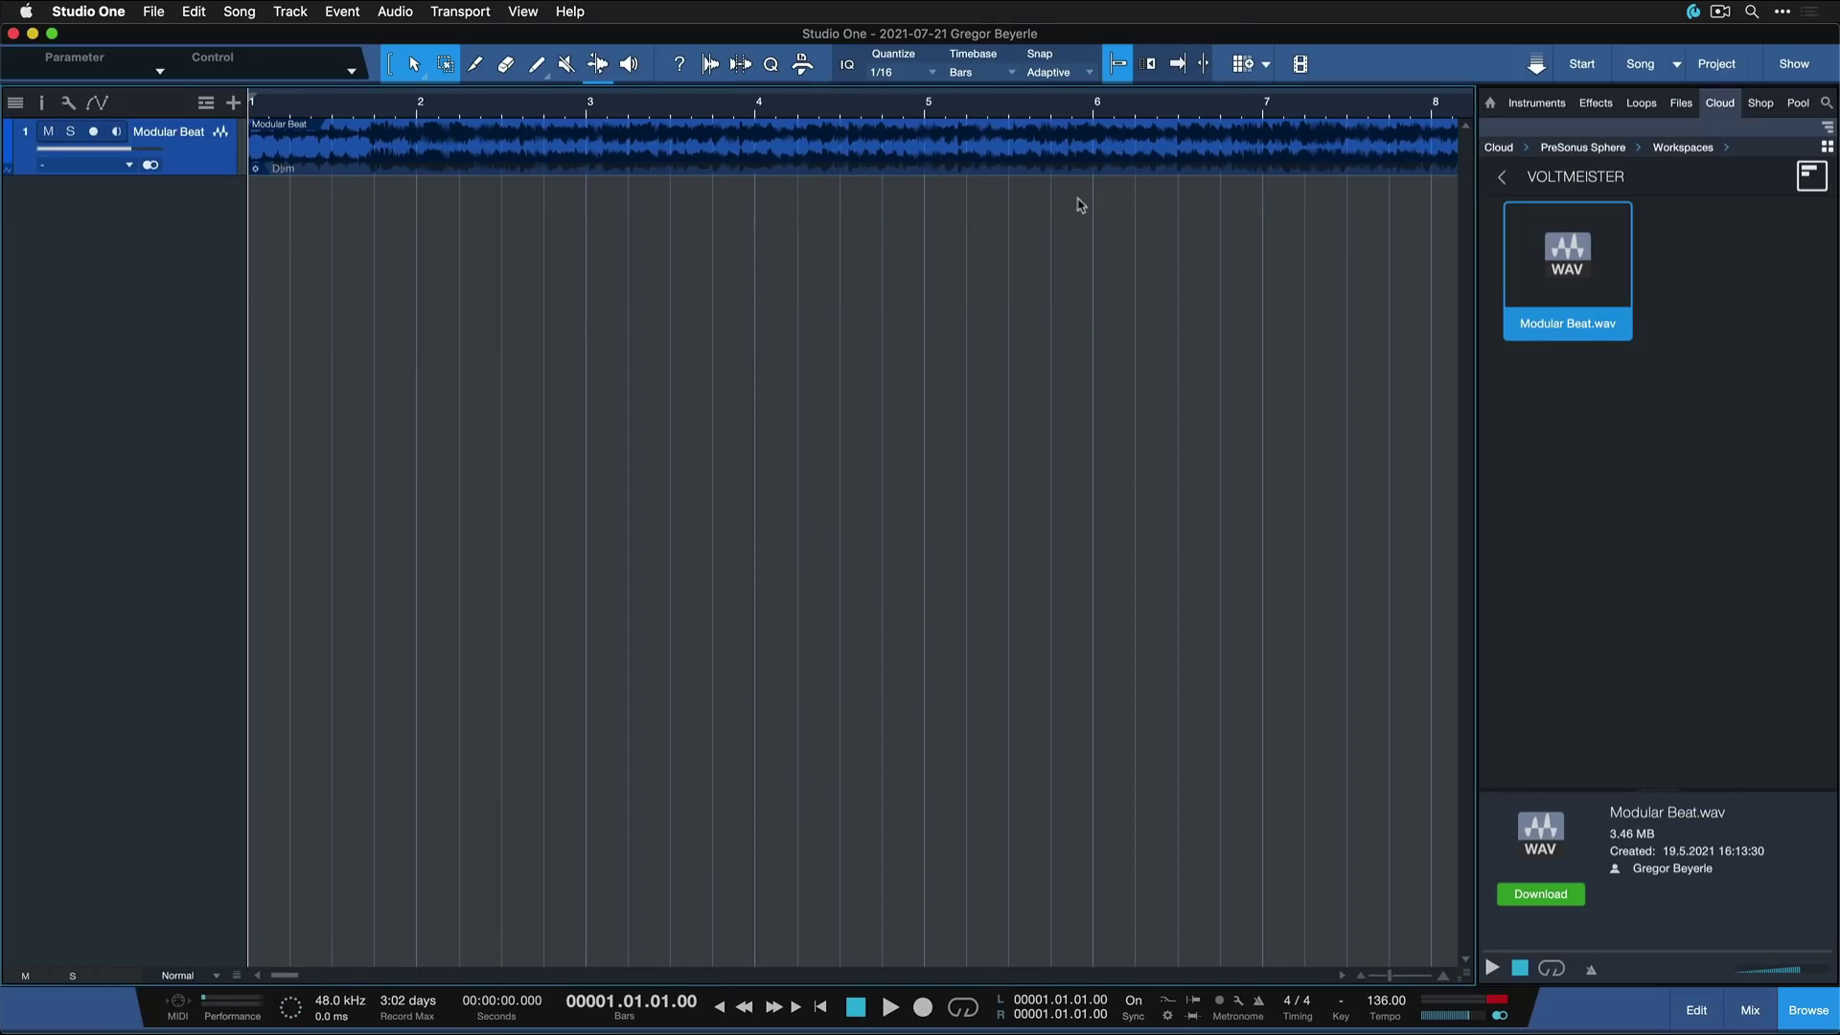
{"action": "key", "text": "w"}
{"action": "left_click_drag", "start_coordinate": [945, 460], "coordinate": [501, 115]}
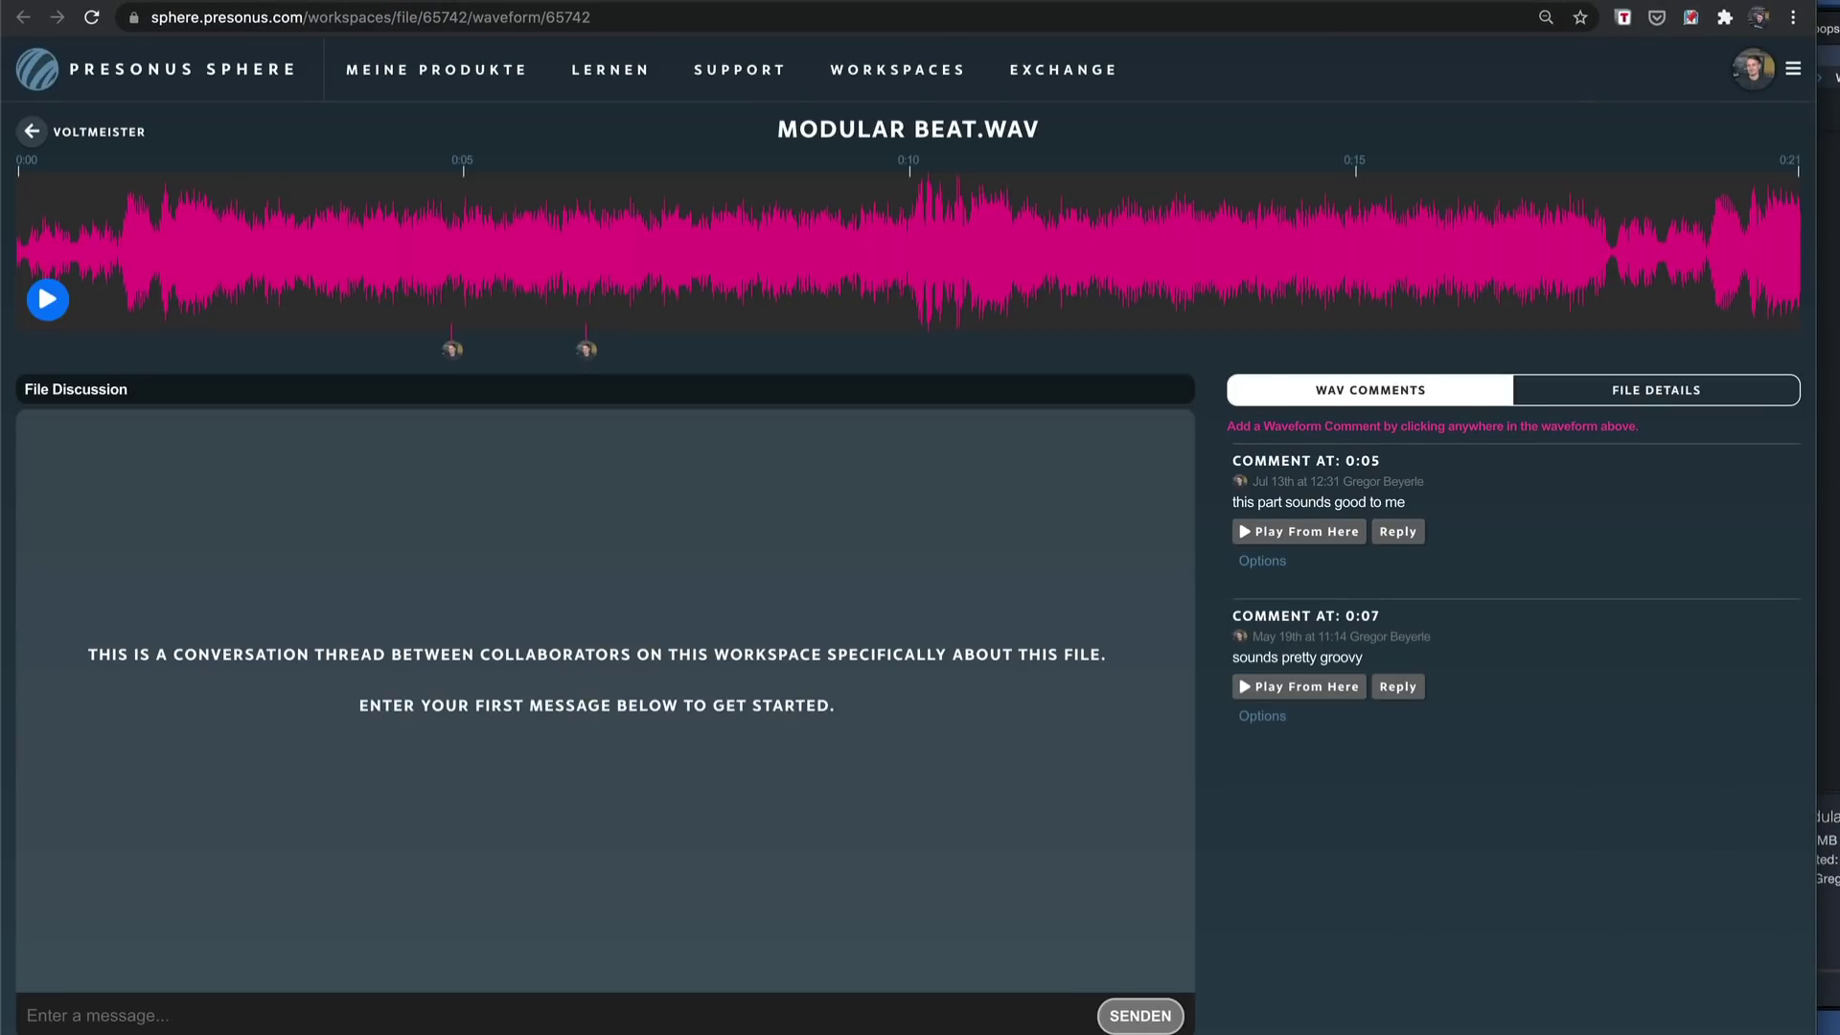
{"action": "left_click", "coordinate": [586, 351]}
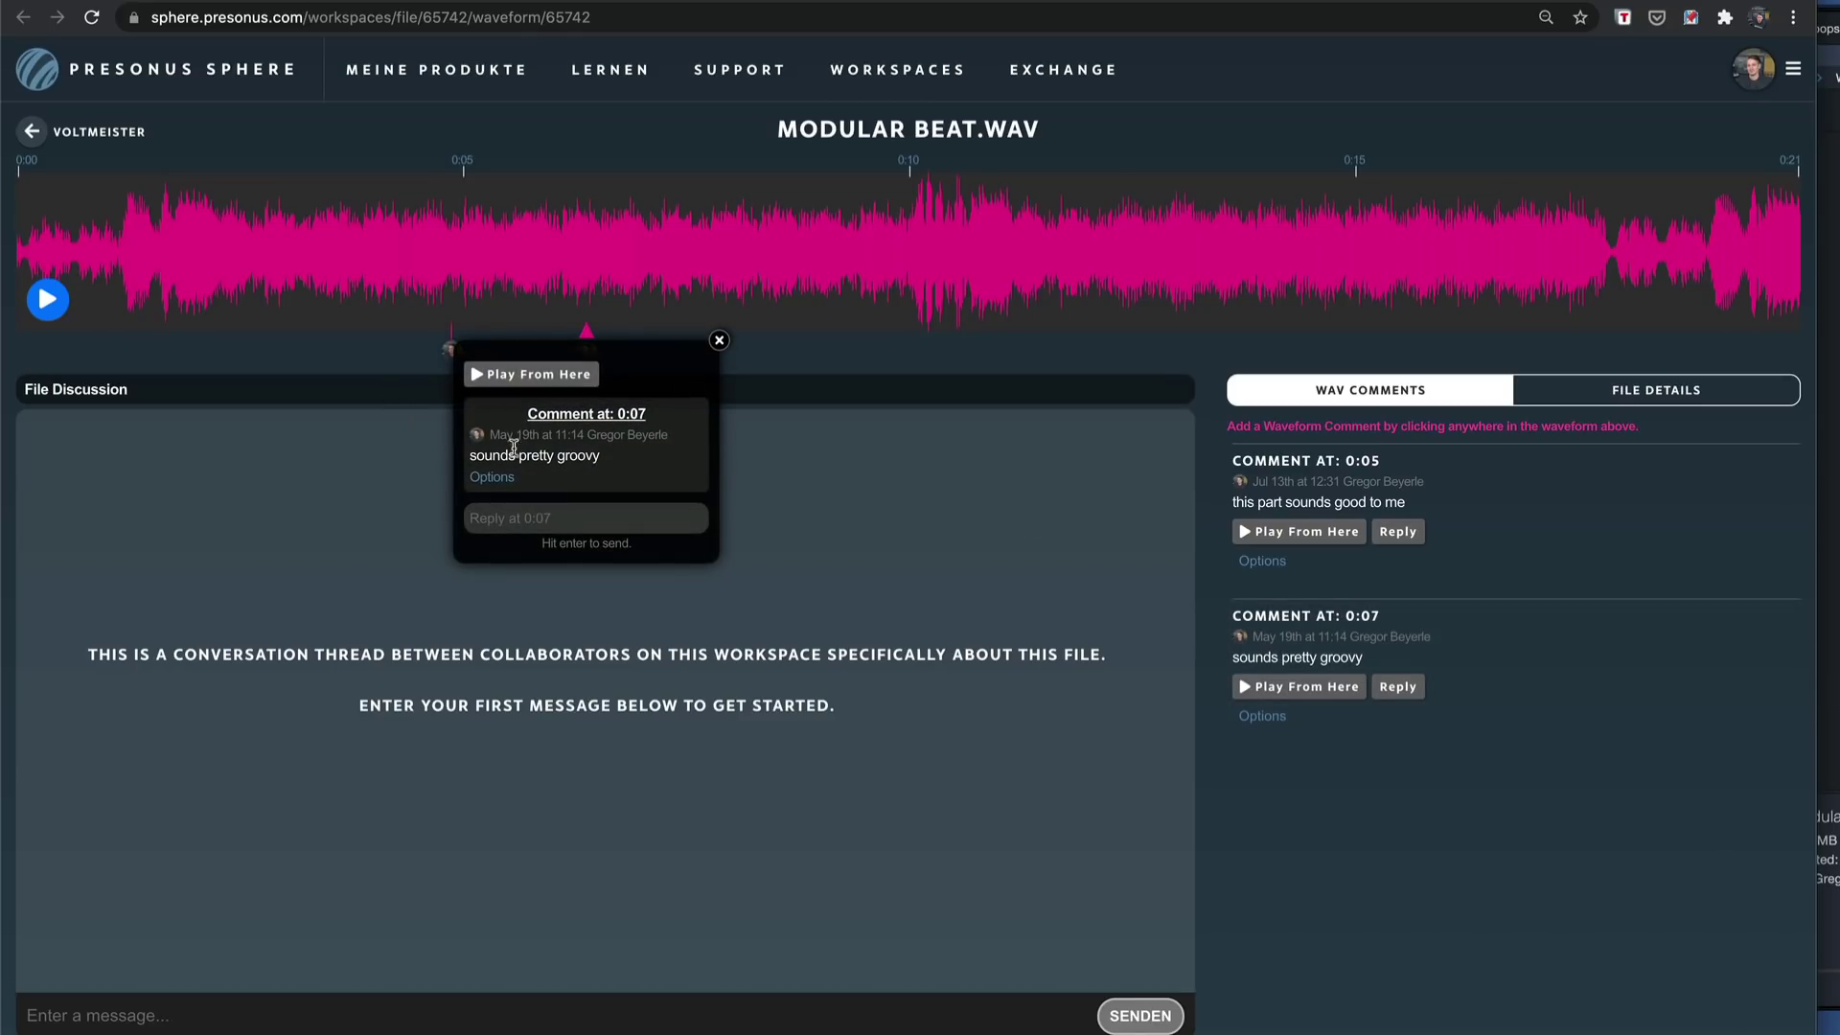
{"action": "left_click", "coordinate": [510, 372]}
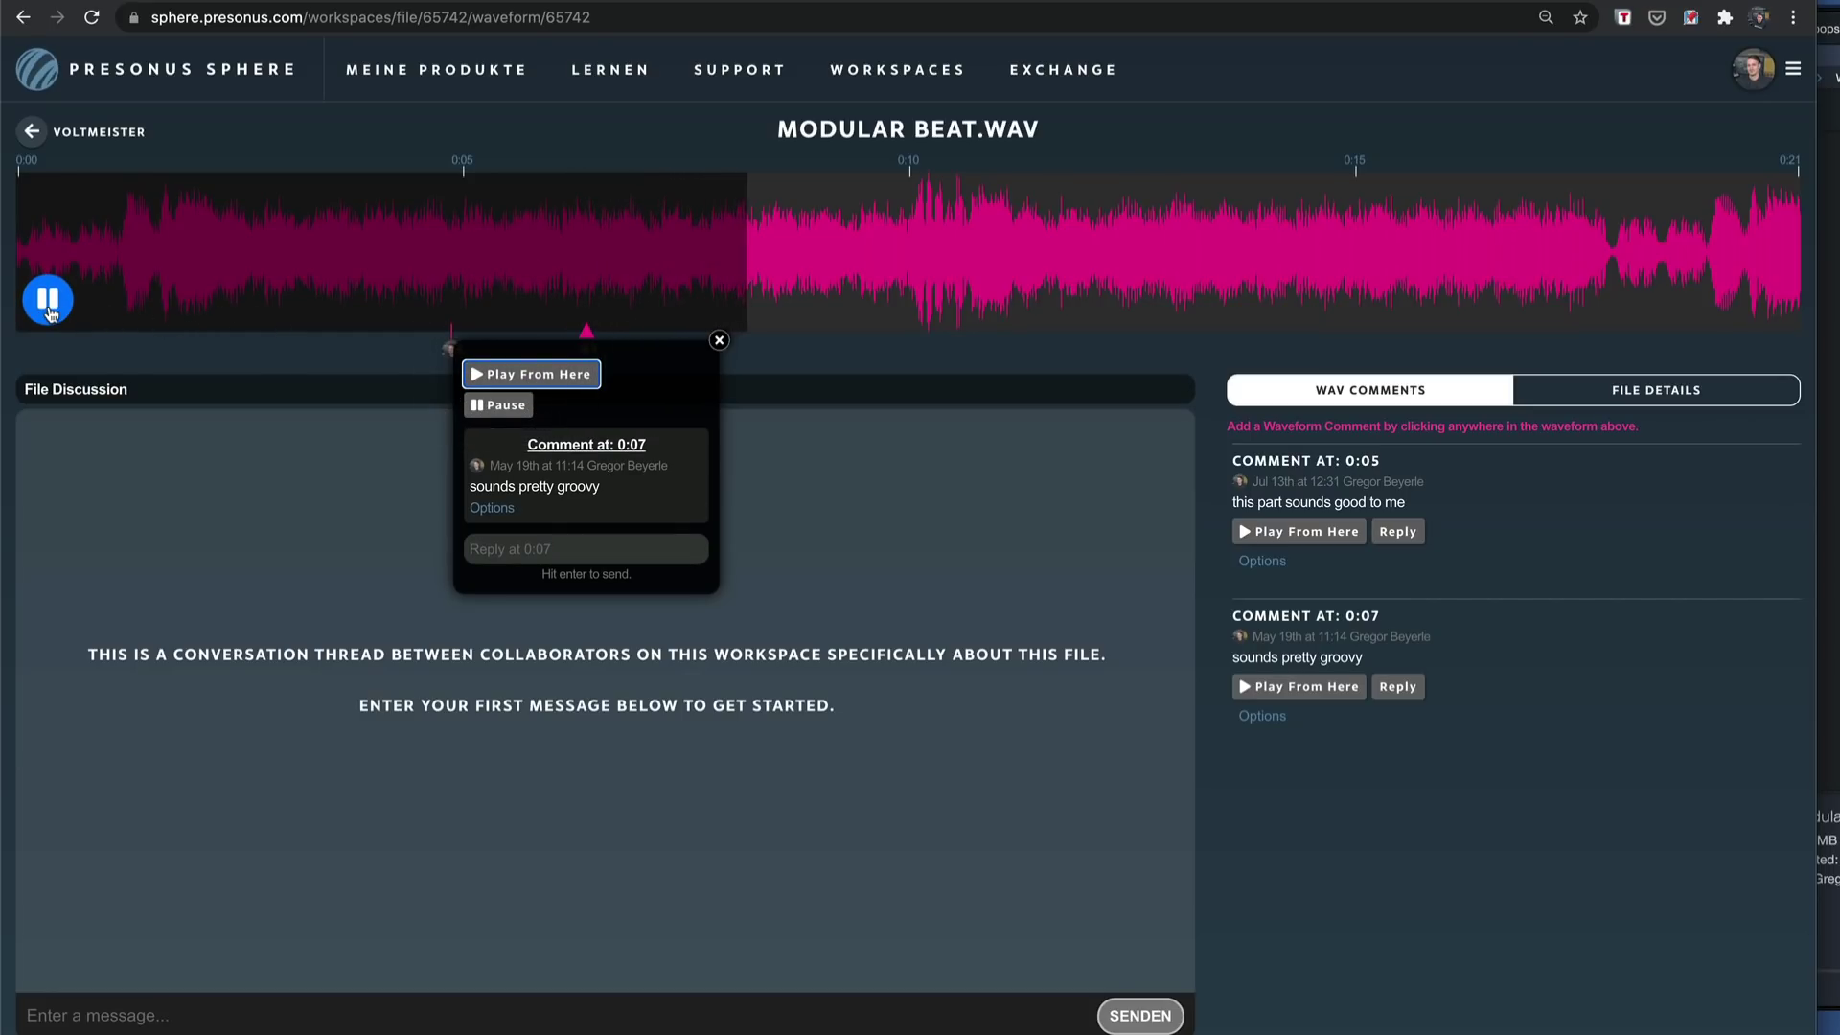
{"action": "left_click", "coordinate": [529, 403]}
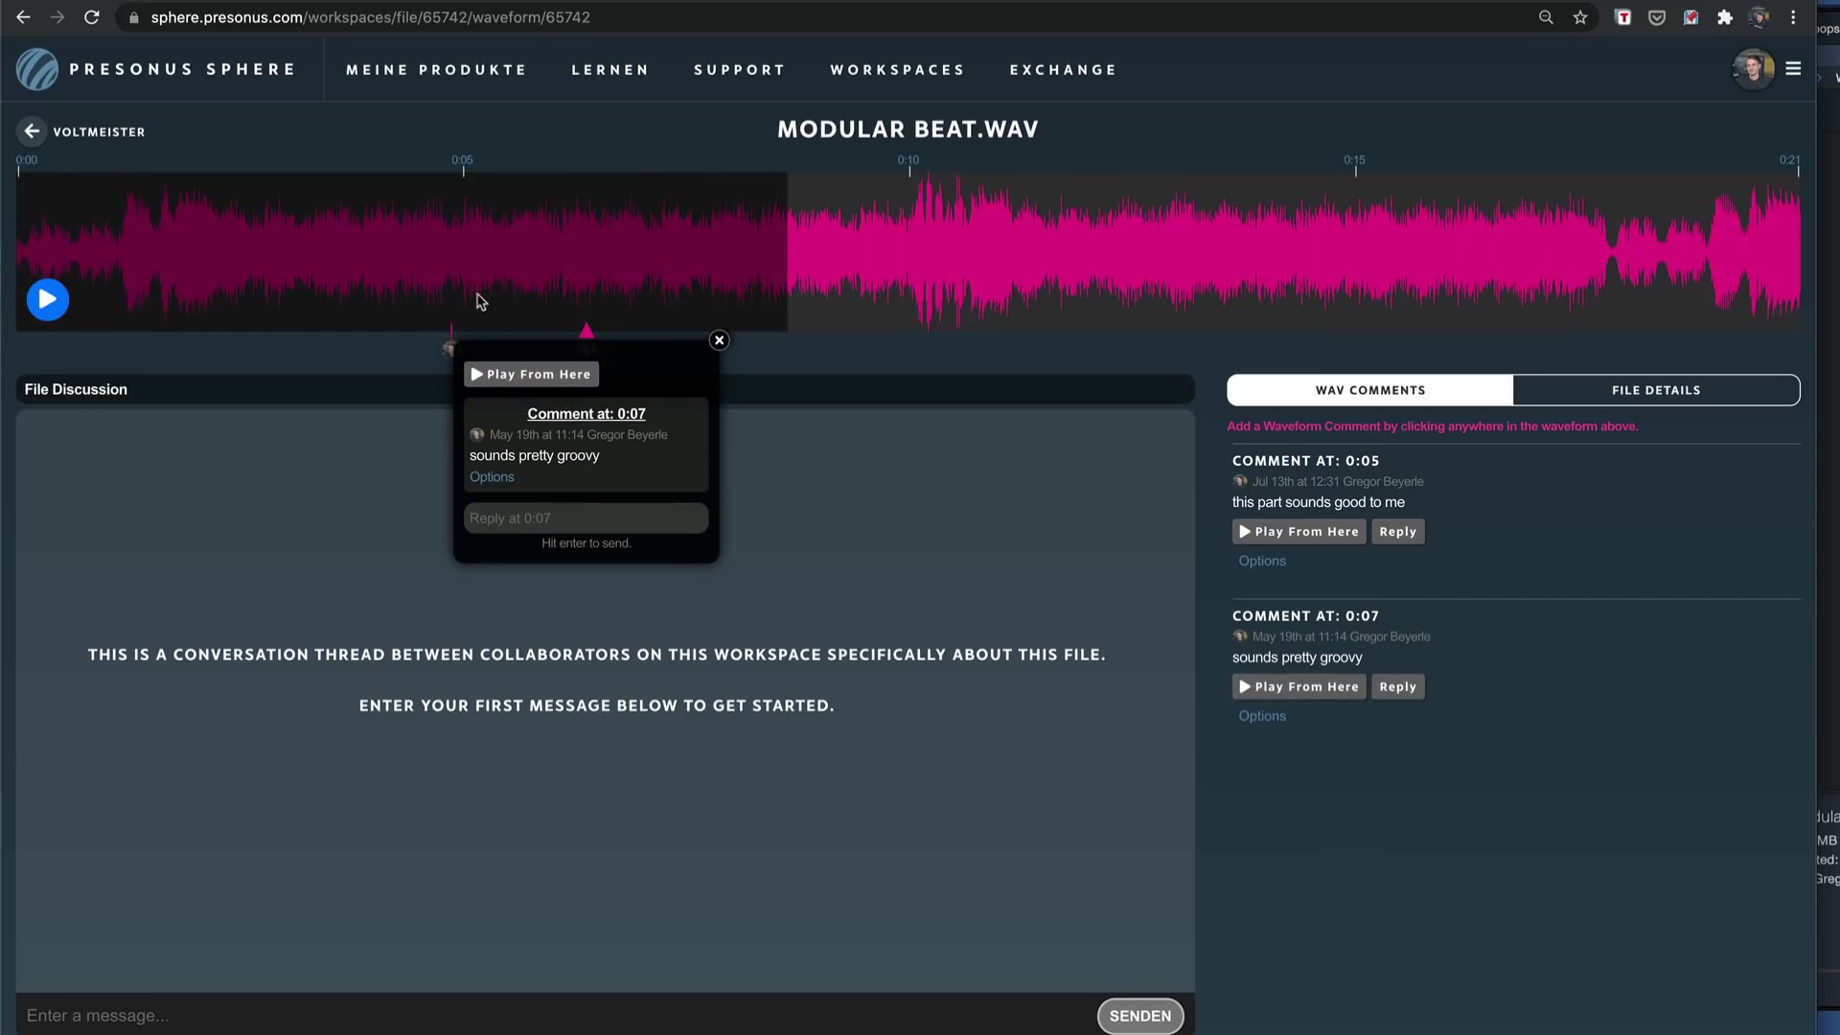
{"action": "left_click", "coordinate": [719, 342]}
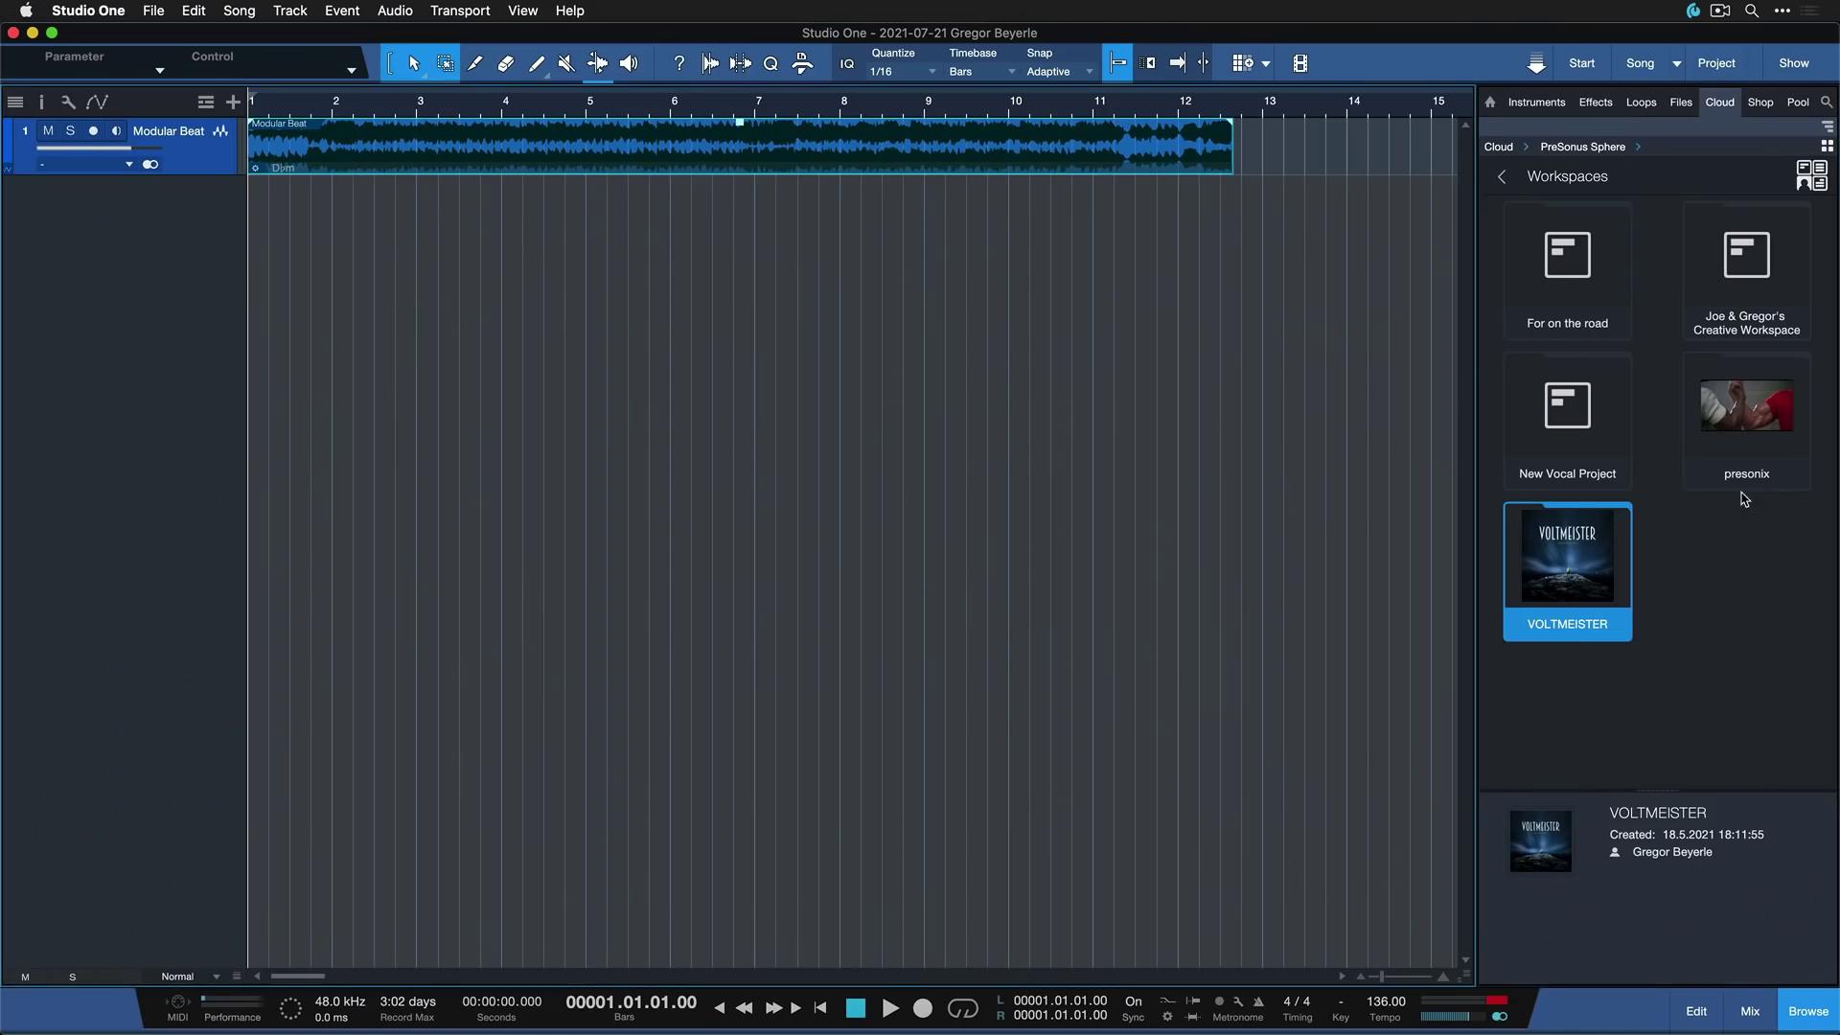
Export the Modular Beat audio event into the VOLTMEISTER workspace
{"action": "double_click", "coordinate": [1567, 573]}
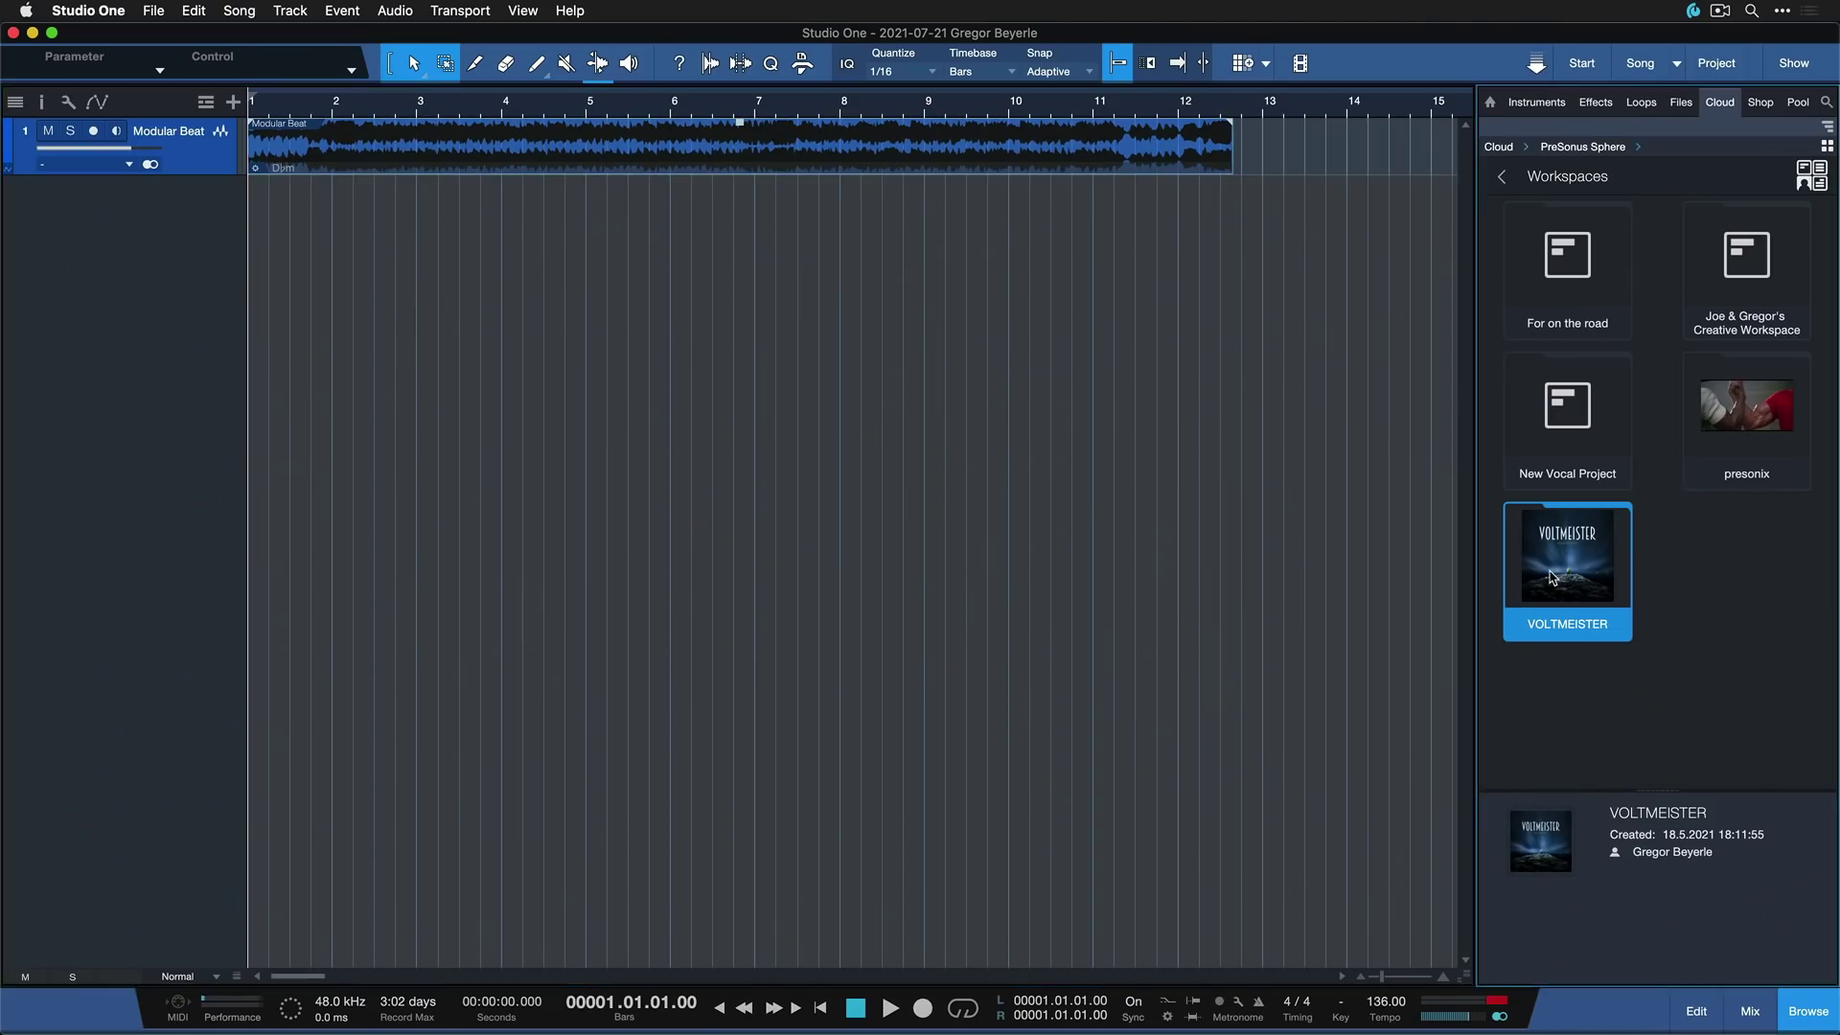
{"action": "left_click", "coordinate": [302, 168]}
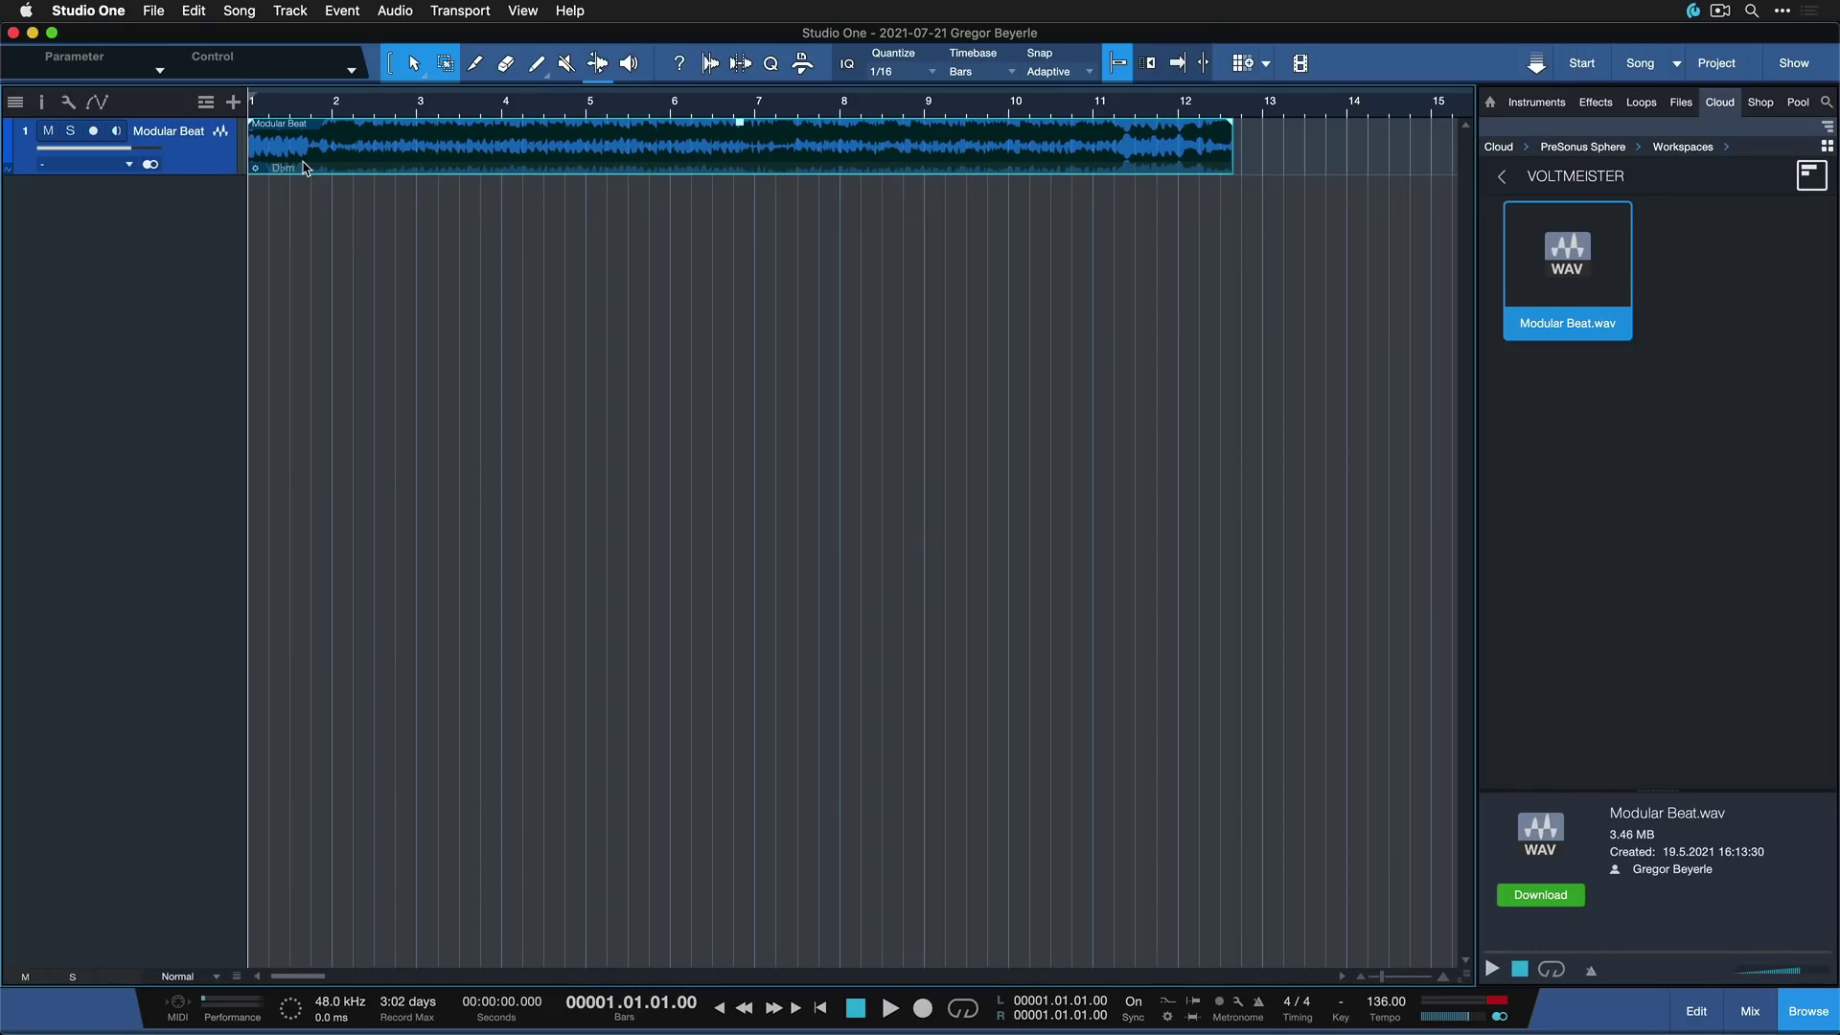
{"action": "left_click_drag", "start_coordinate": [303, 168], "coordinate": [1596, 431]}
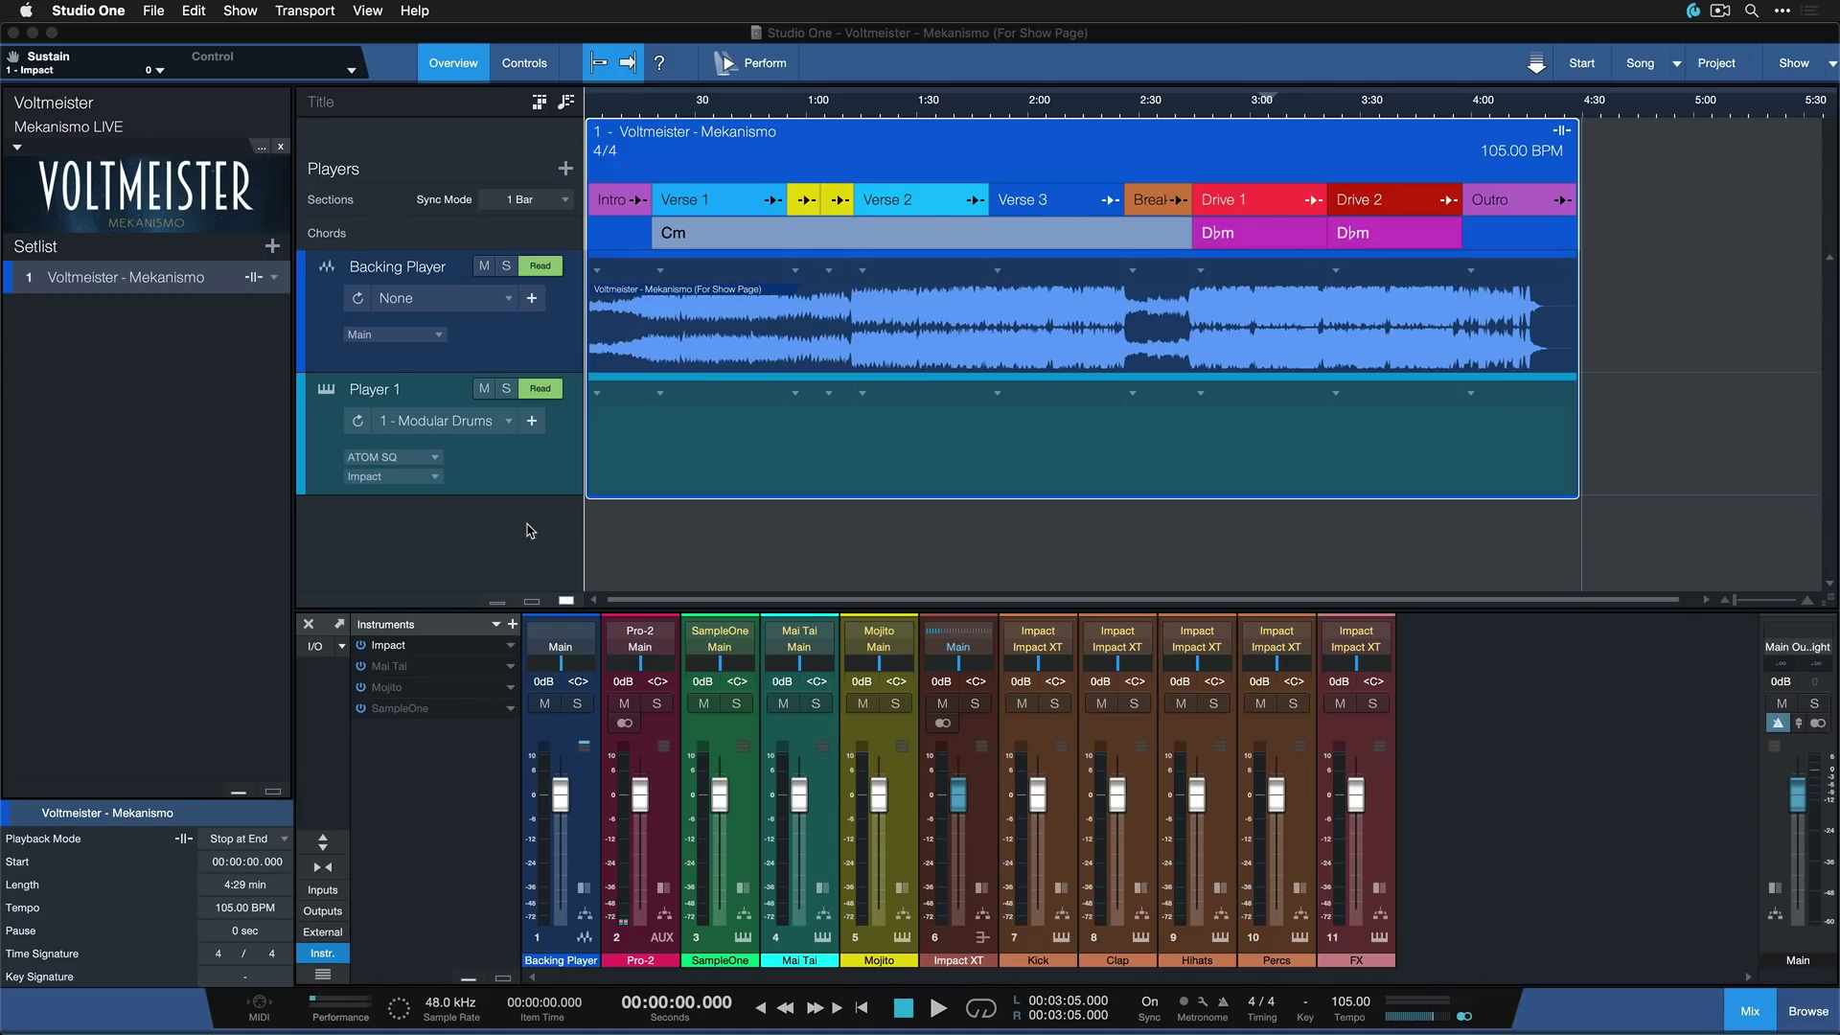
Show the Browser panel with F5 on the Show page
{"action": "key", "text": "F5"}
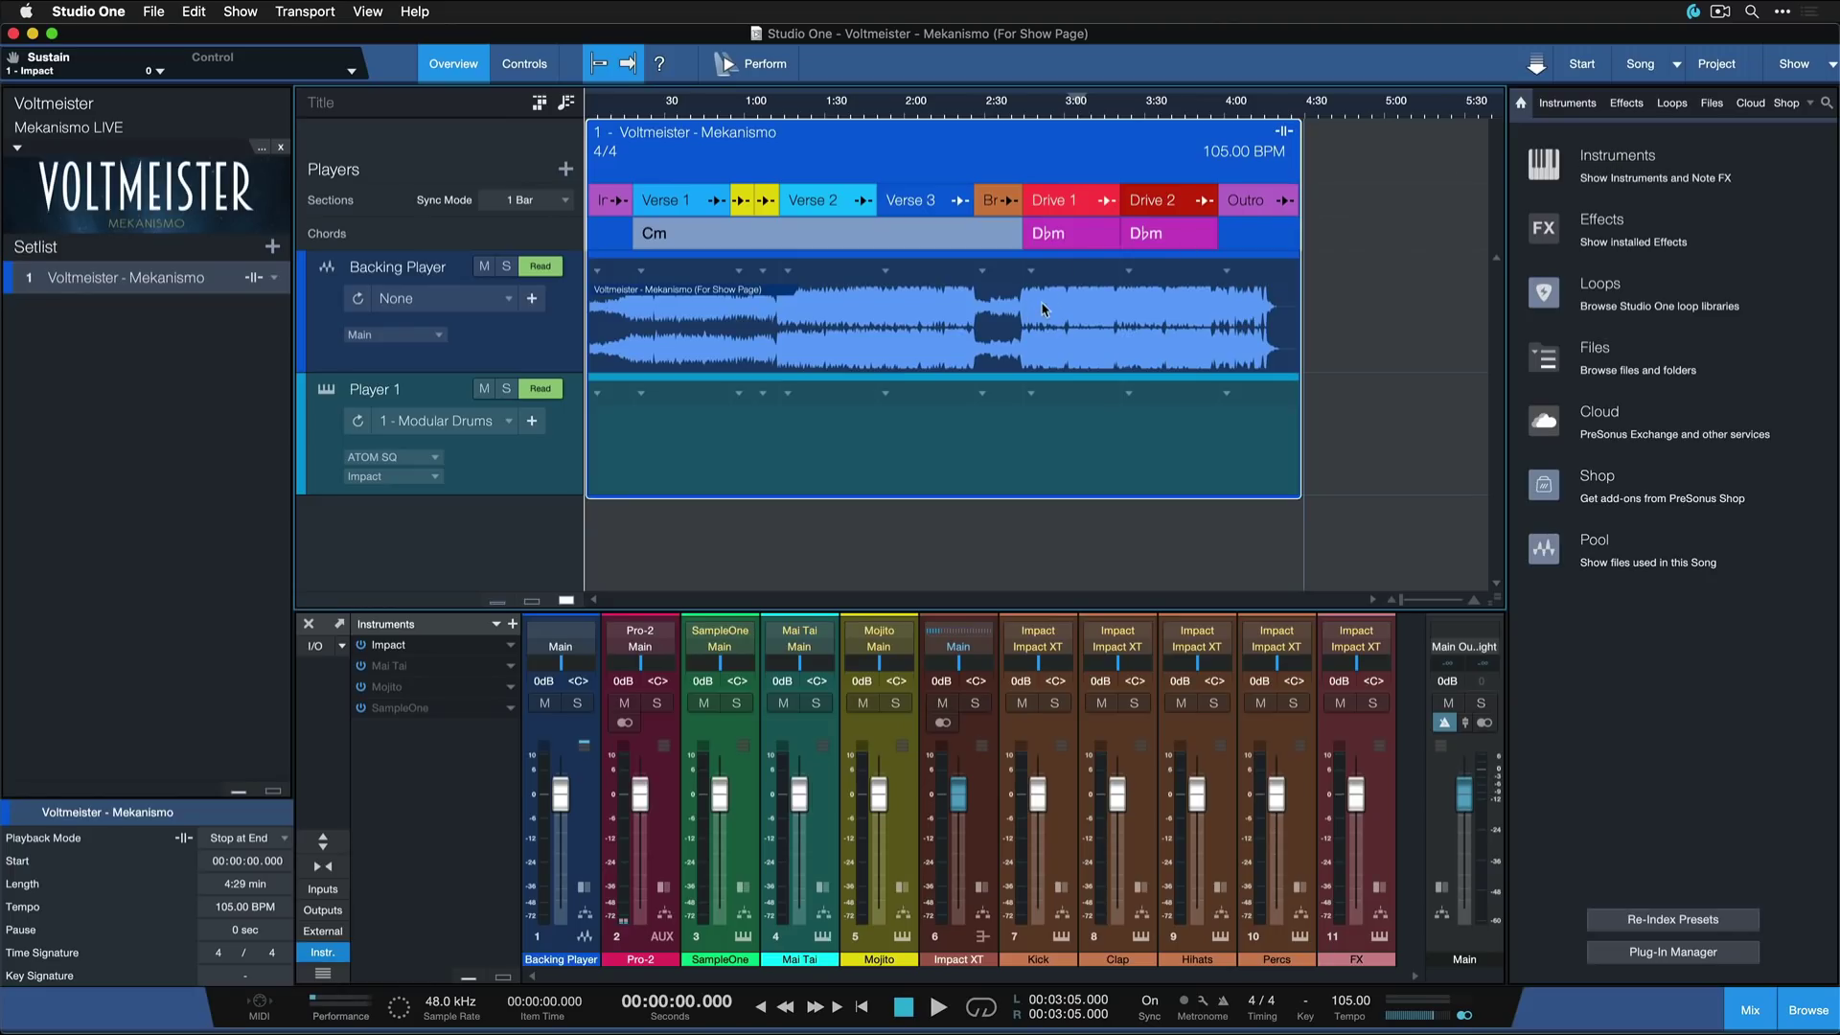
Load the Impact preset Atmospheric Tech onto Player 1
{"action": "left_click", "coordinate": [1617, 168]}
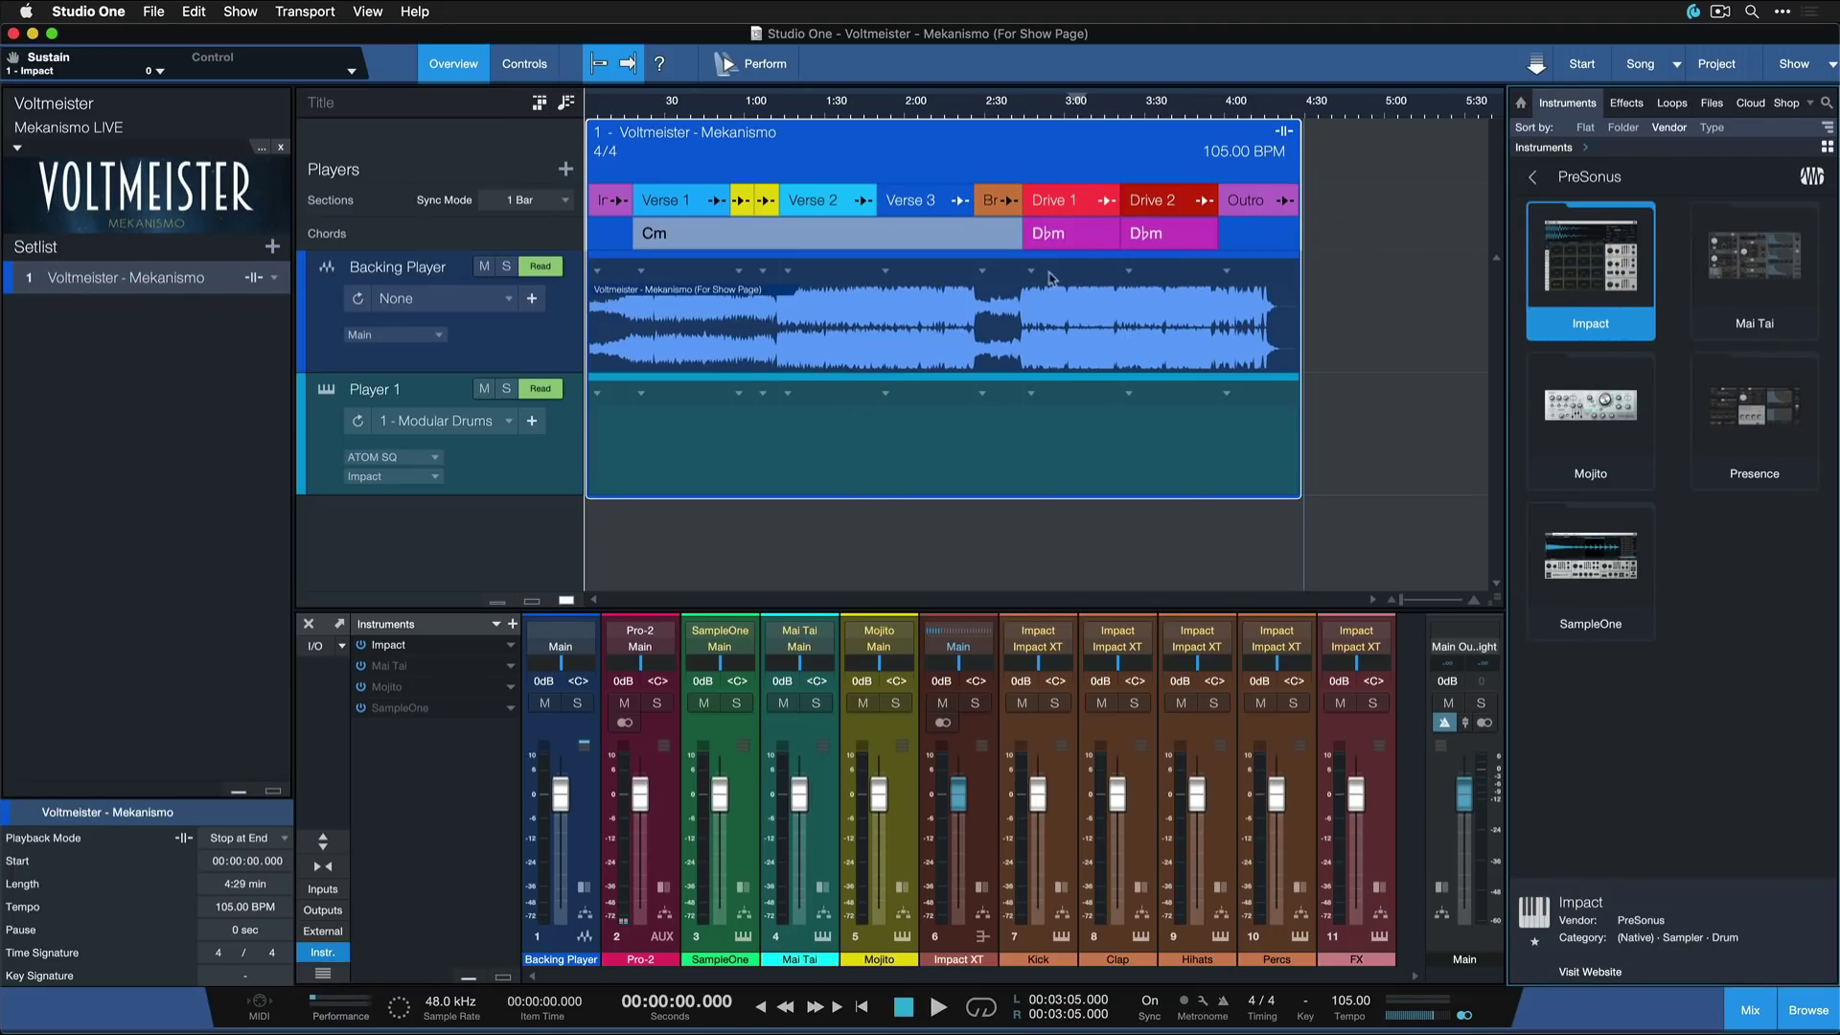
{"action": "double_click", "coordinate": [1585, 252]}
{"action": "scroll", "coordinate": [1628, 317], "scroll_direction": "down", "scroll_amount": 5}
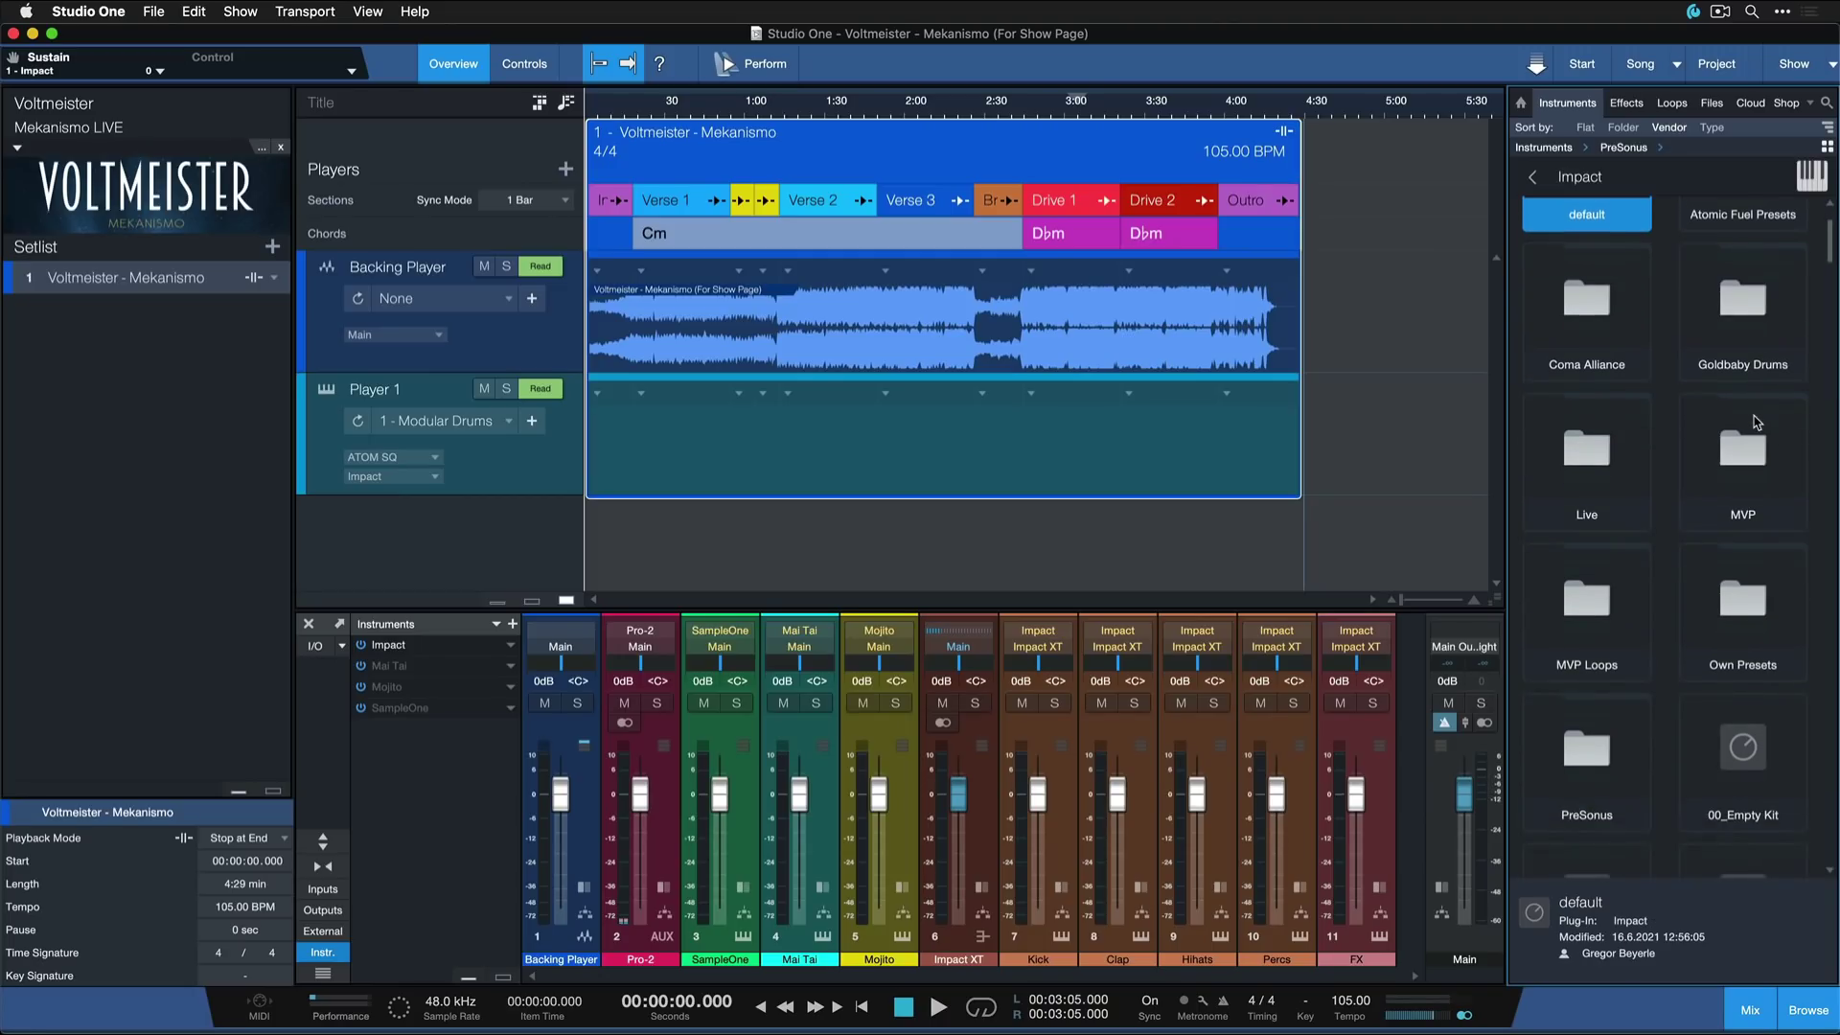
{"action": "left_click", "coordinate": [1600, 332]}
{"action": "left_click_drag", "start_coordinate": [1600, 333], "coordinate": [677, 397]}
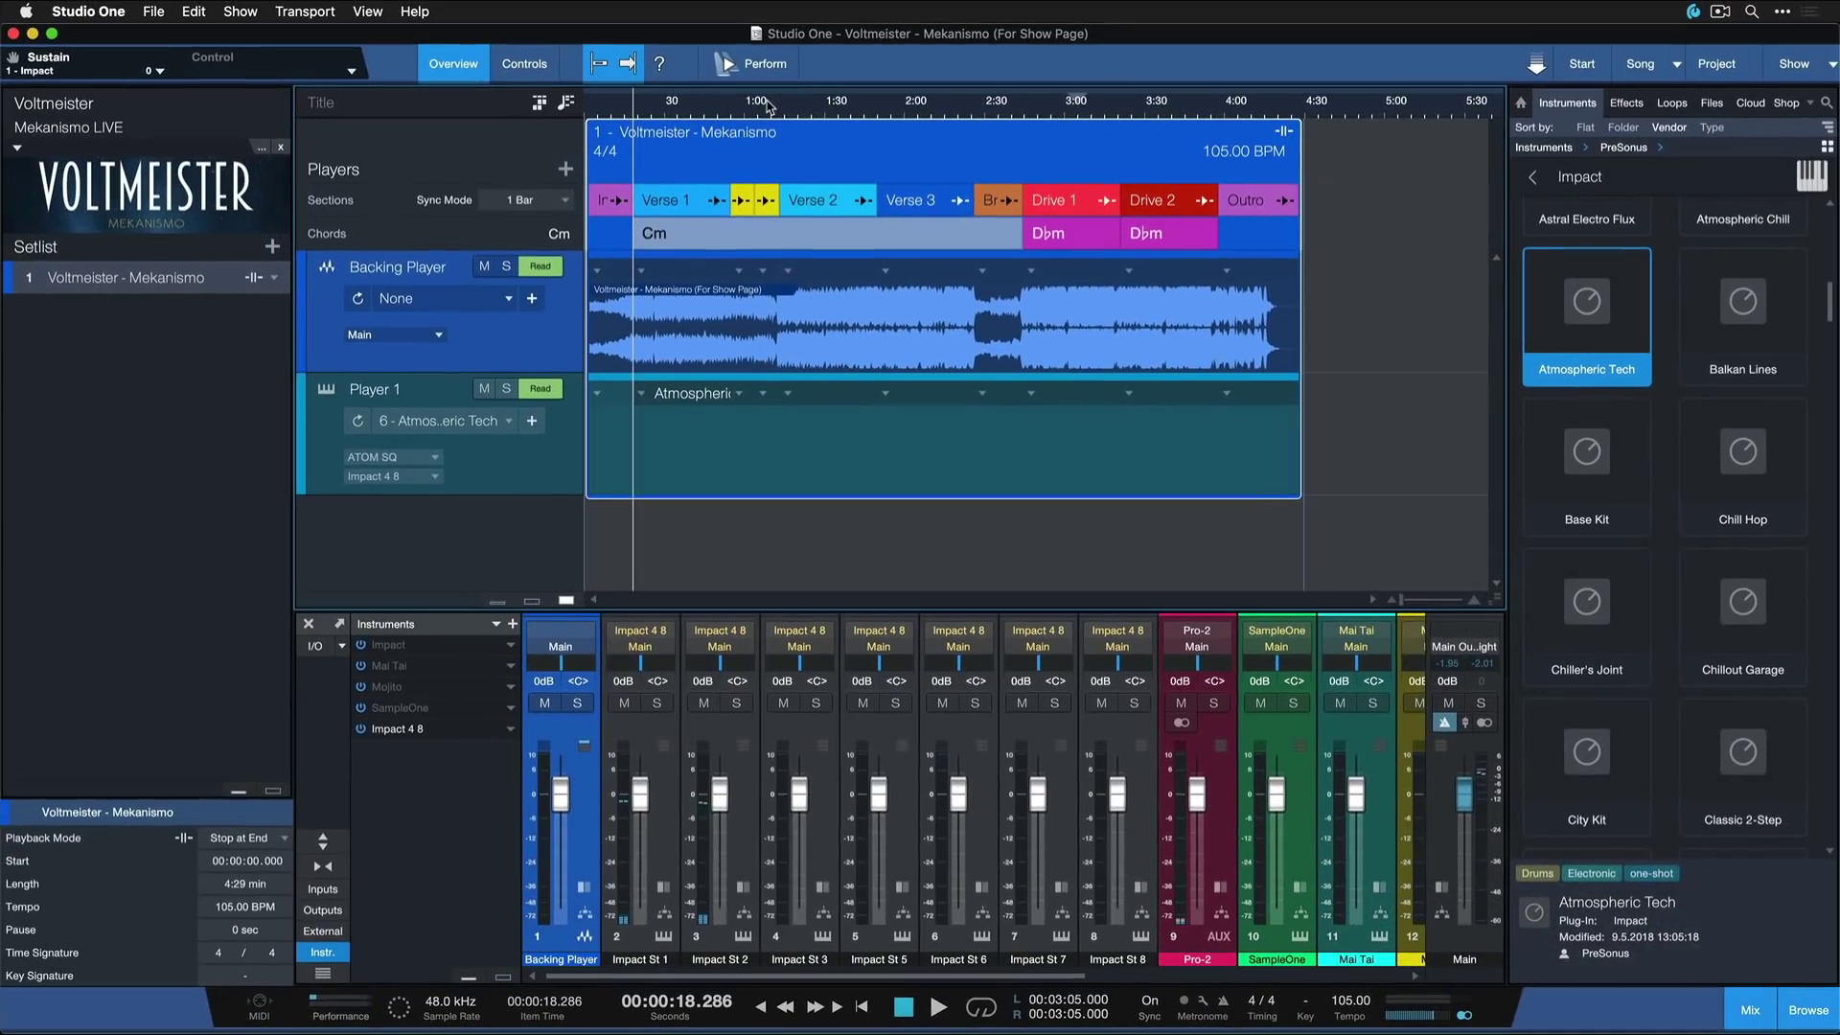
Place the Mai Tai synth on the Player 1 lane starting at Verse 2
{"action": "left_click", "coordinate": [771, 101]}
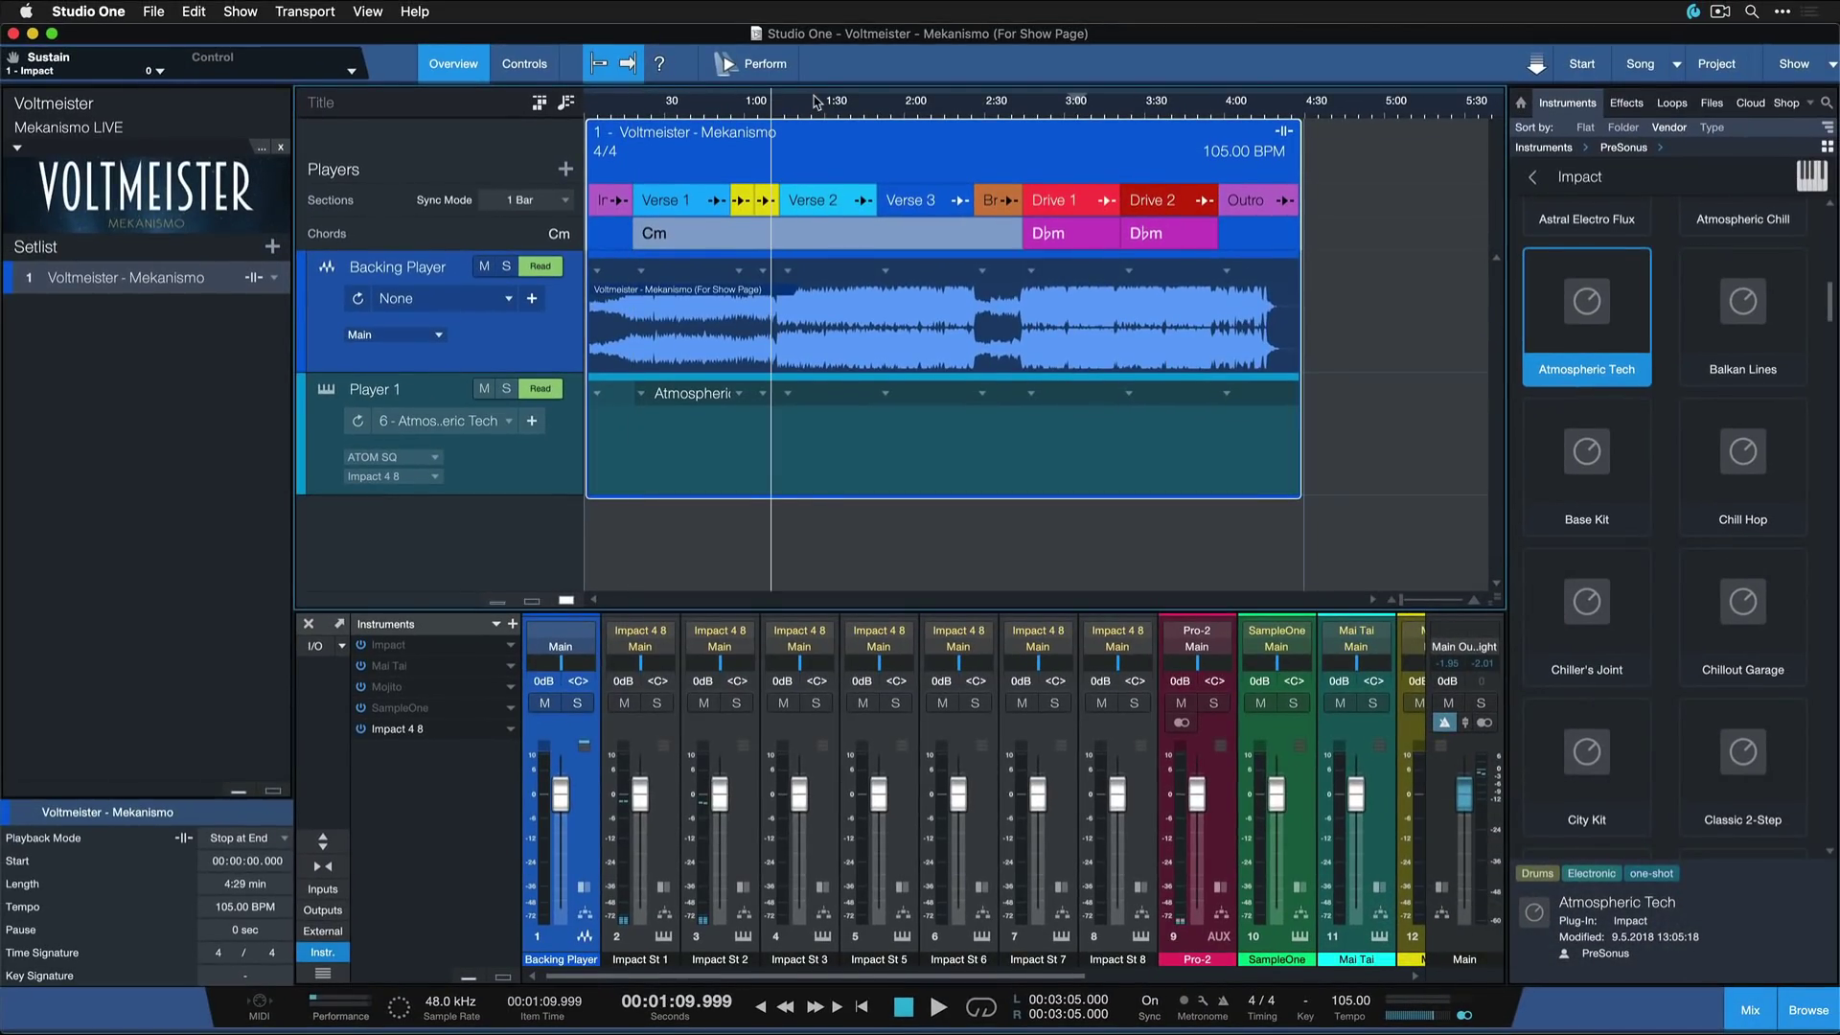
{"action": "left_click", "coordinate": [812, 96]}
{"action": "left_click", "coordinate": [1537, 179]}
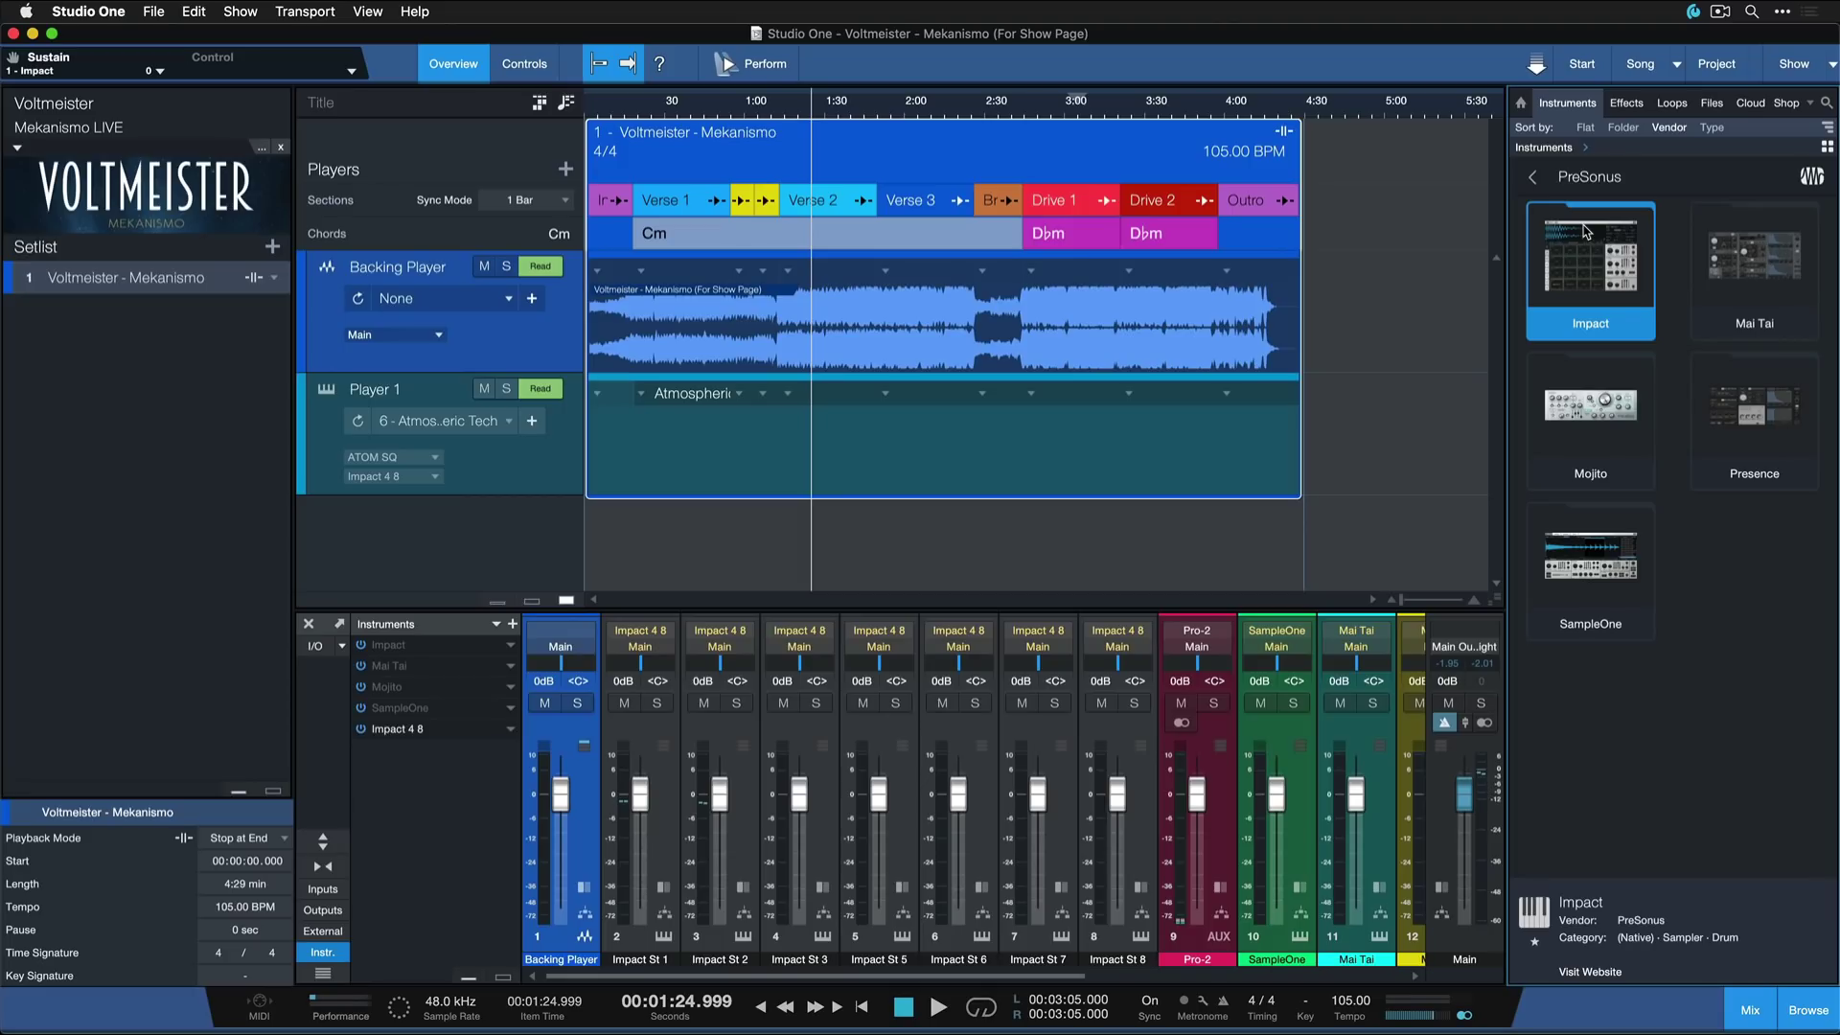
{"action": "left_click", "coordinate": [1729, 246]}
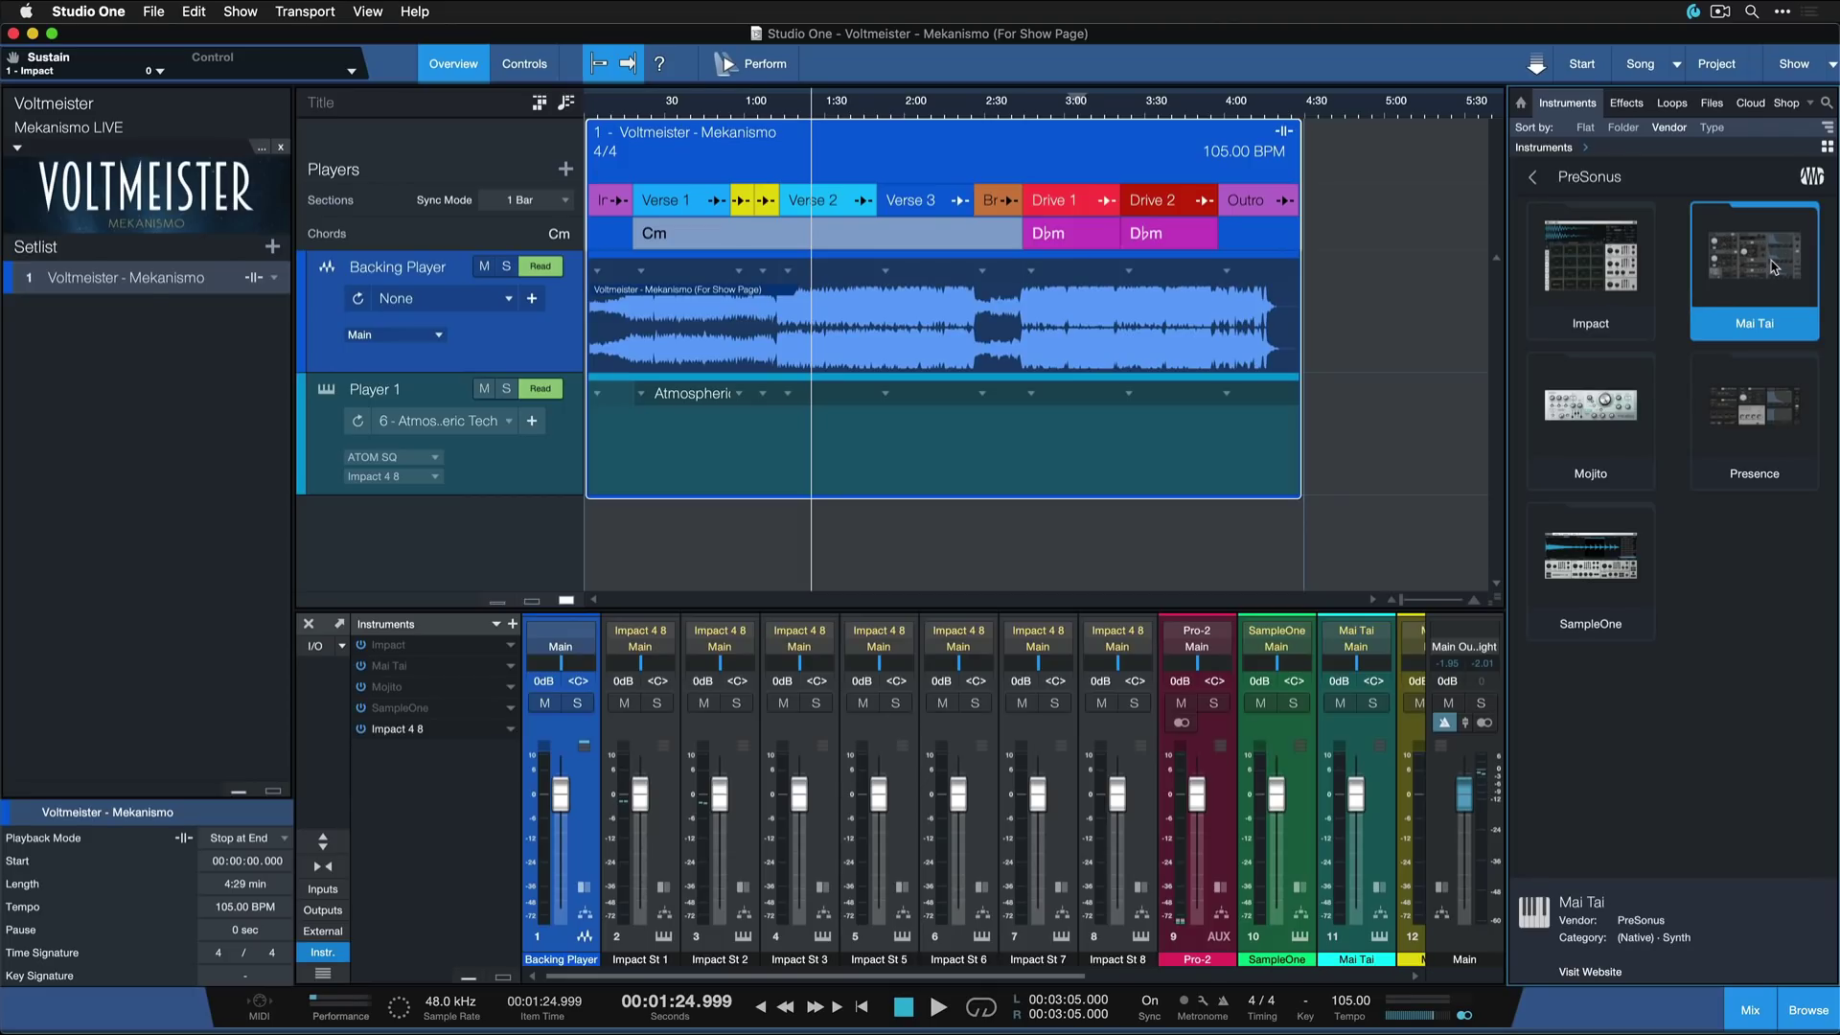
{"action": "left_click_drag", "start_coordinate": [1768, 257], "coordinate": [807, 404]}
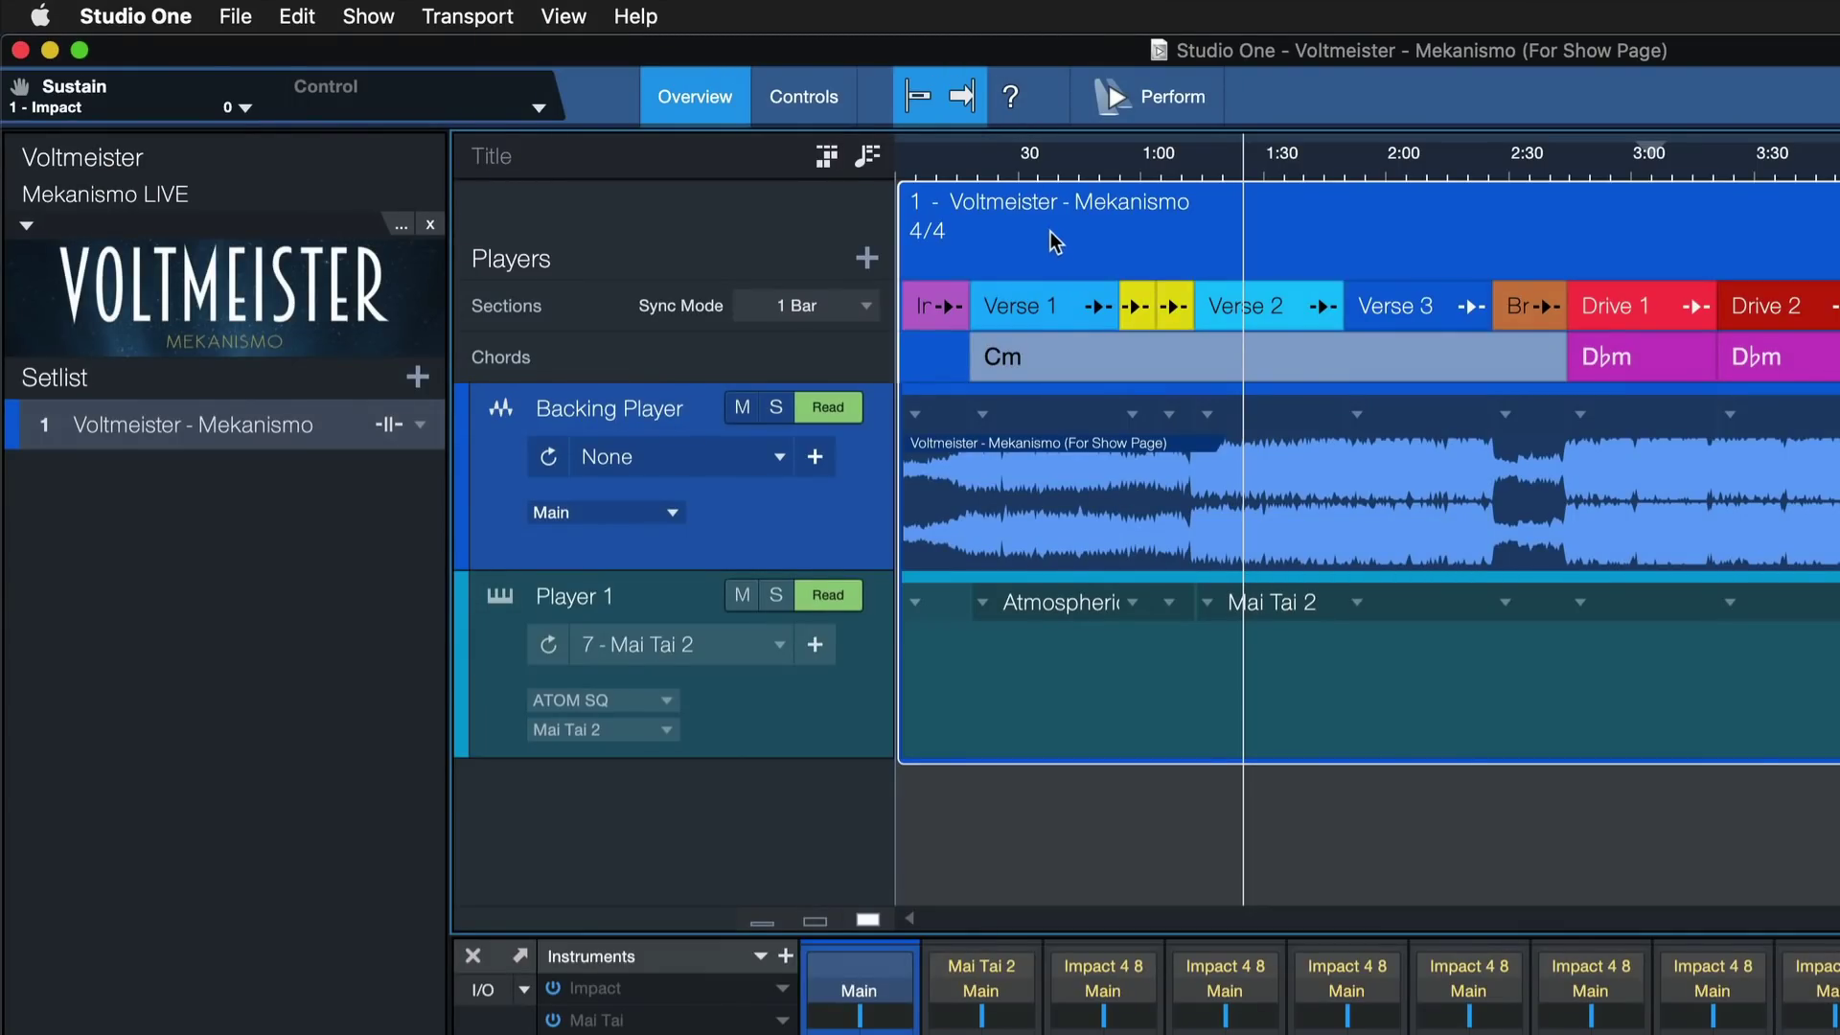
{"action": "left_click", "coordinate": [1036, 148]}
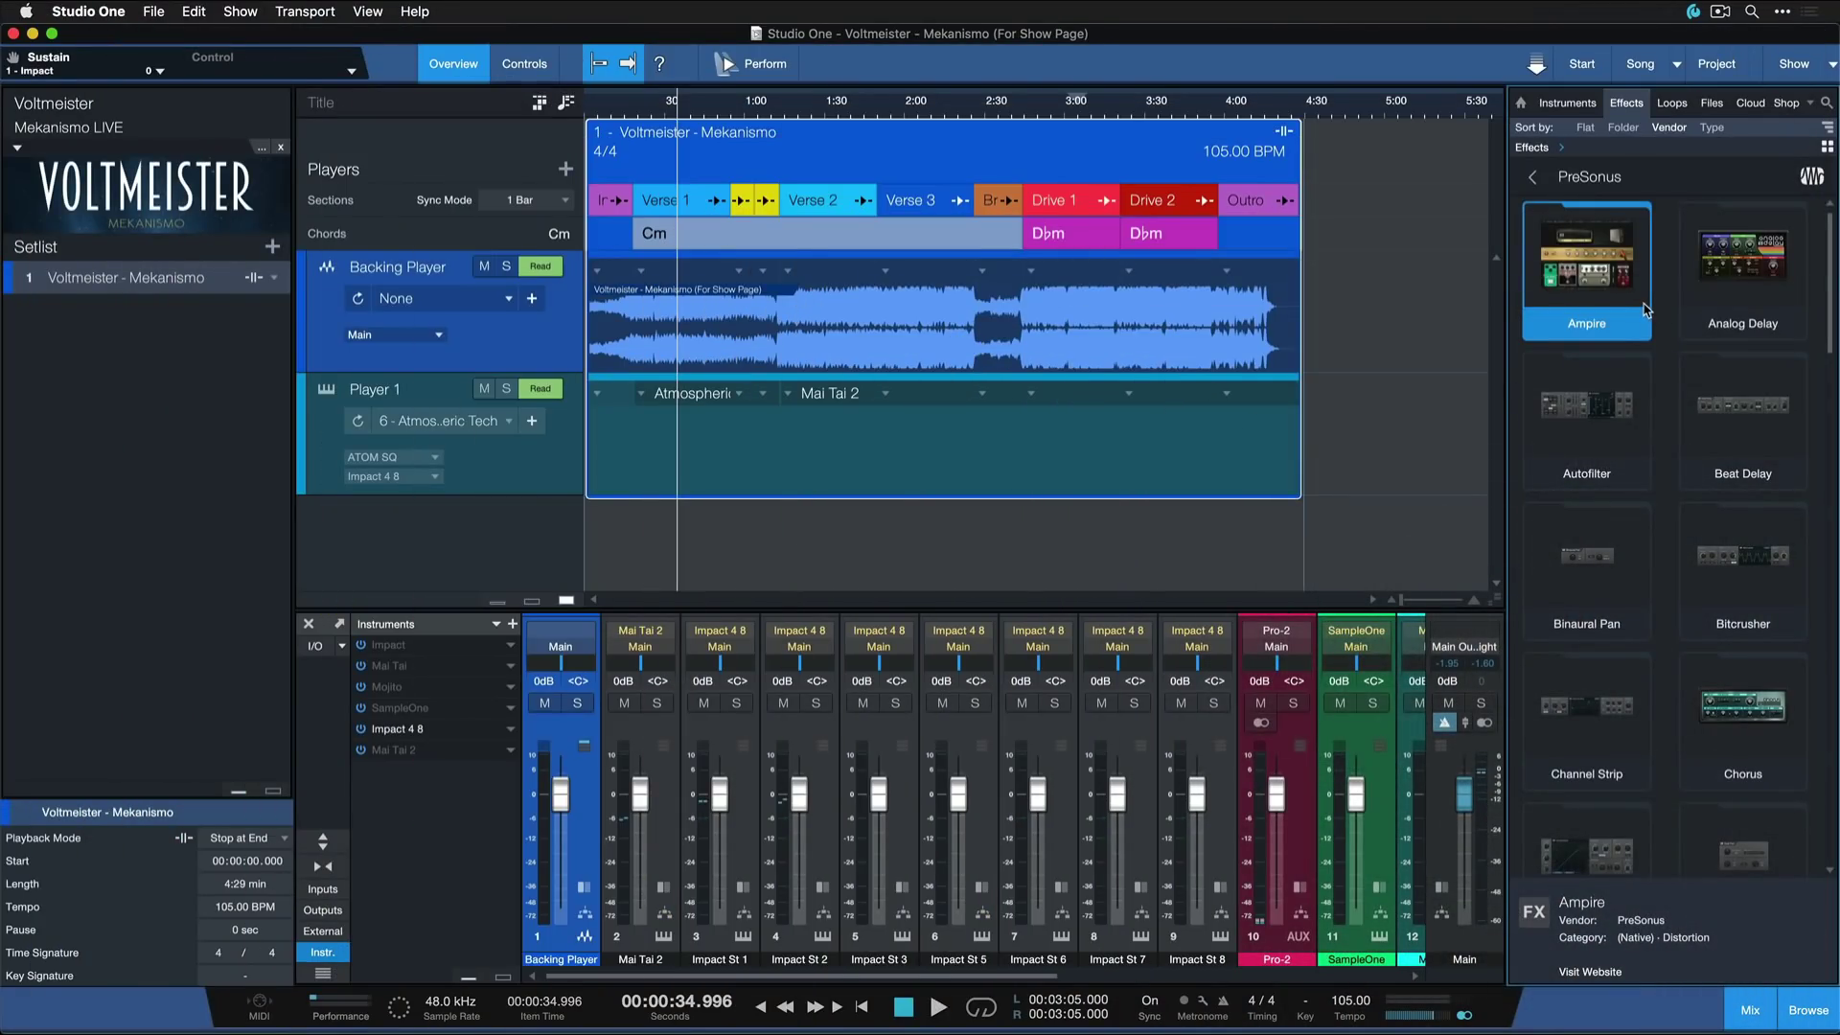
Add an Ampire player using the High Density Lead preset Guitar Hero
{"action": "double_click", "coordinate": [1644, 307]}
{"action": "scroll", "coordinate": [1722, 451], "scroll_direction": "down", "scroll_amount": 5}
{"action": "scroll", "coordinate": [1637, 572], "scroll_direction": "up", "scroll_amount": 5}
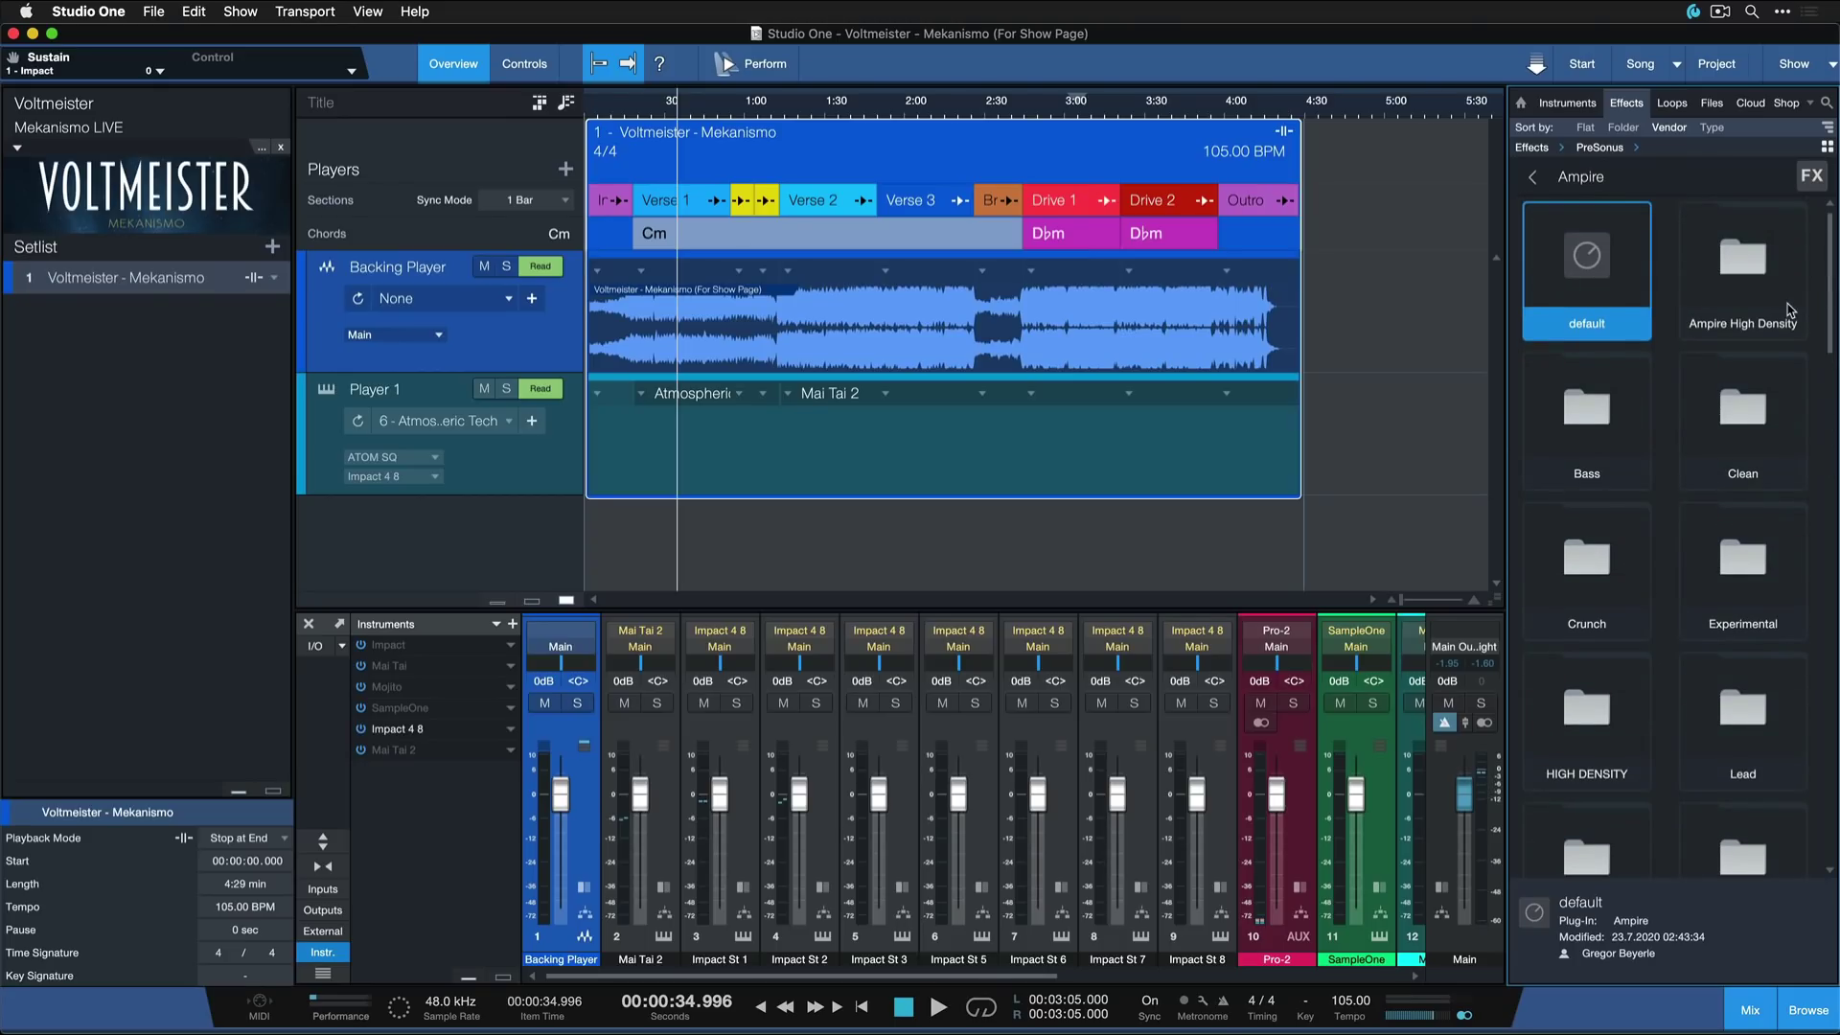
{"action": "double_click", "coordinate": [1790, 308]}
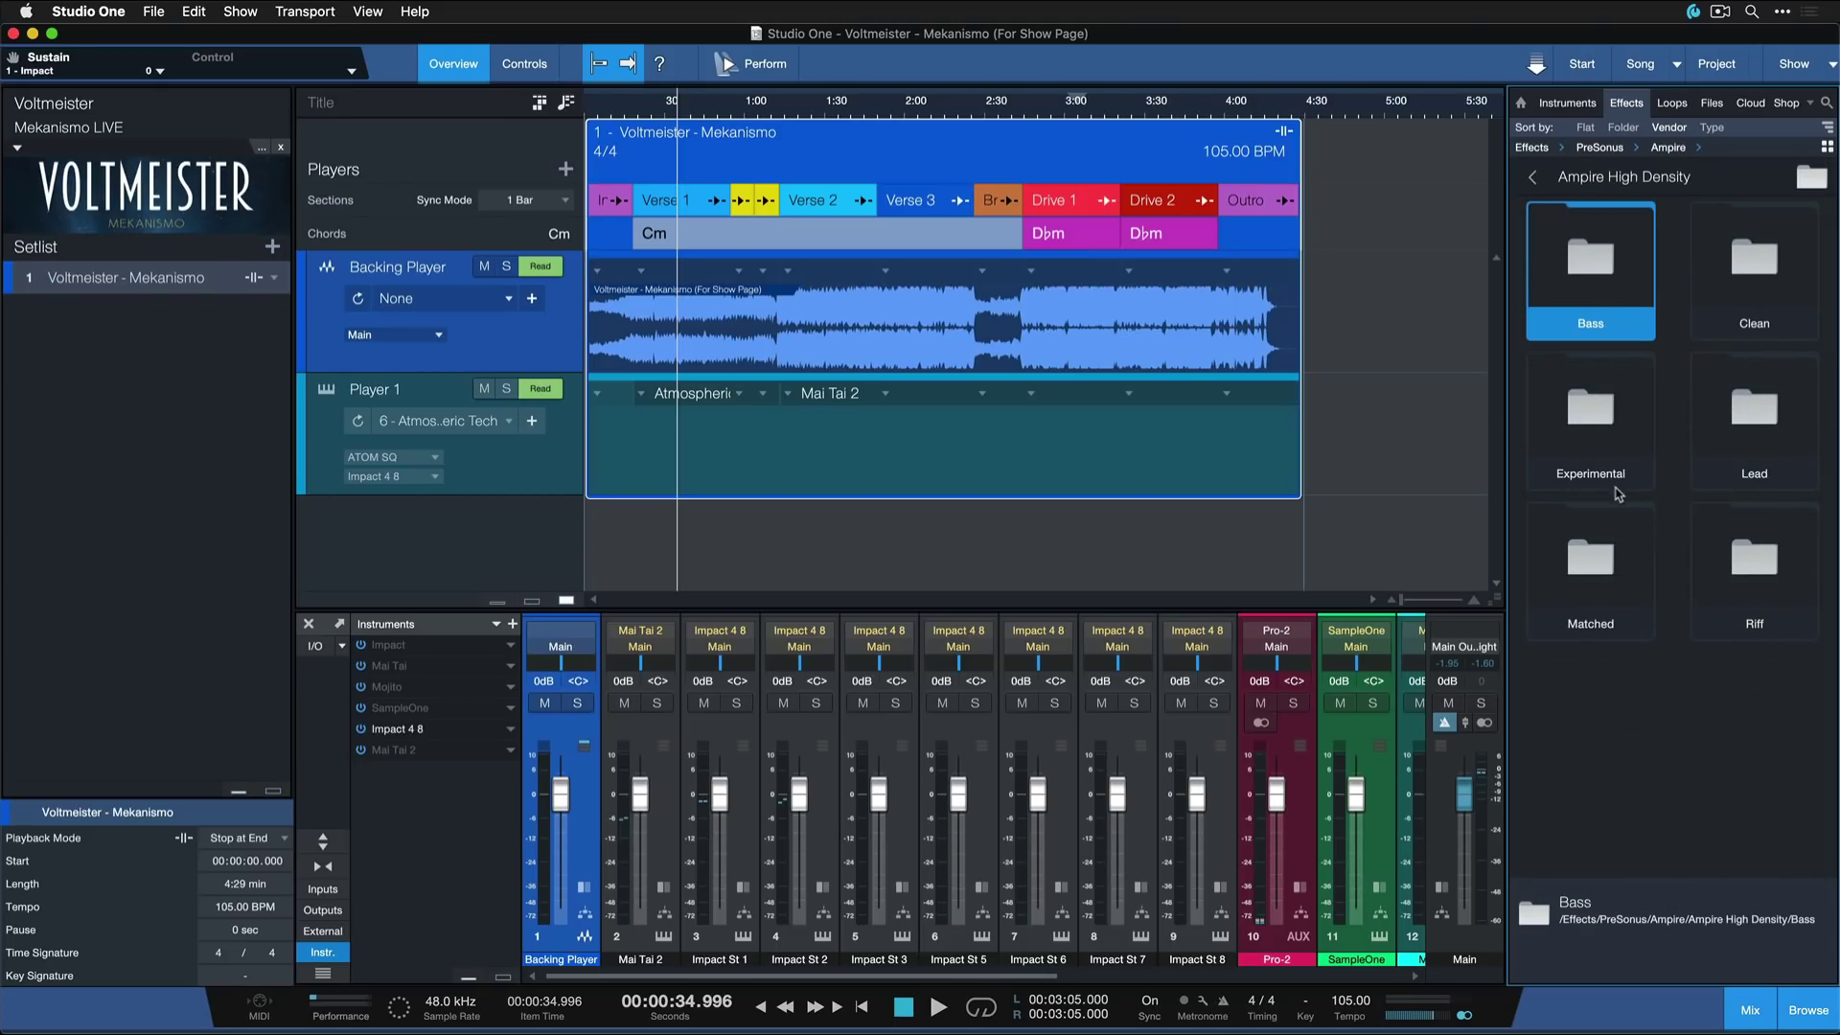
{"action": "double_click", "coordinate": [1705, 412]}
{"action": "scroll", "coordinate": [1705, 464], "scroll_direction": "down", "scroll_amount": 4}
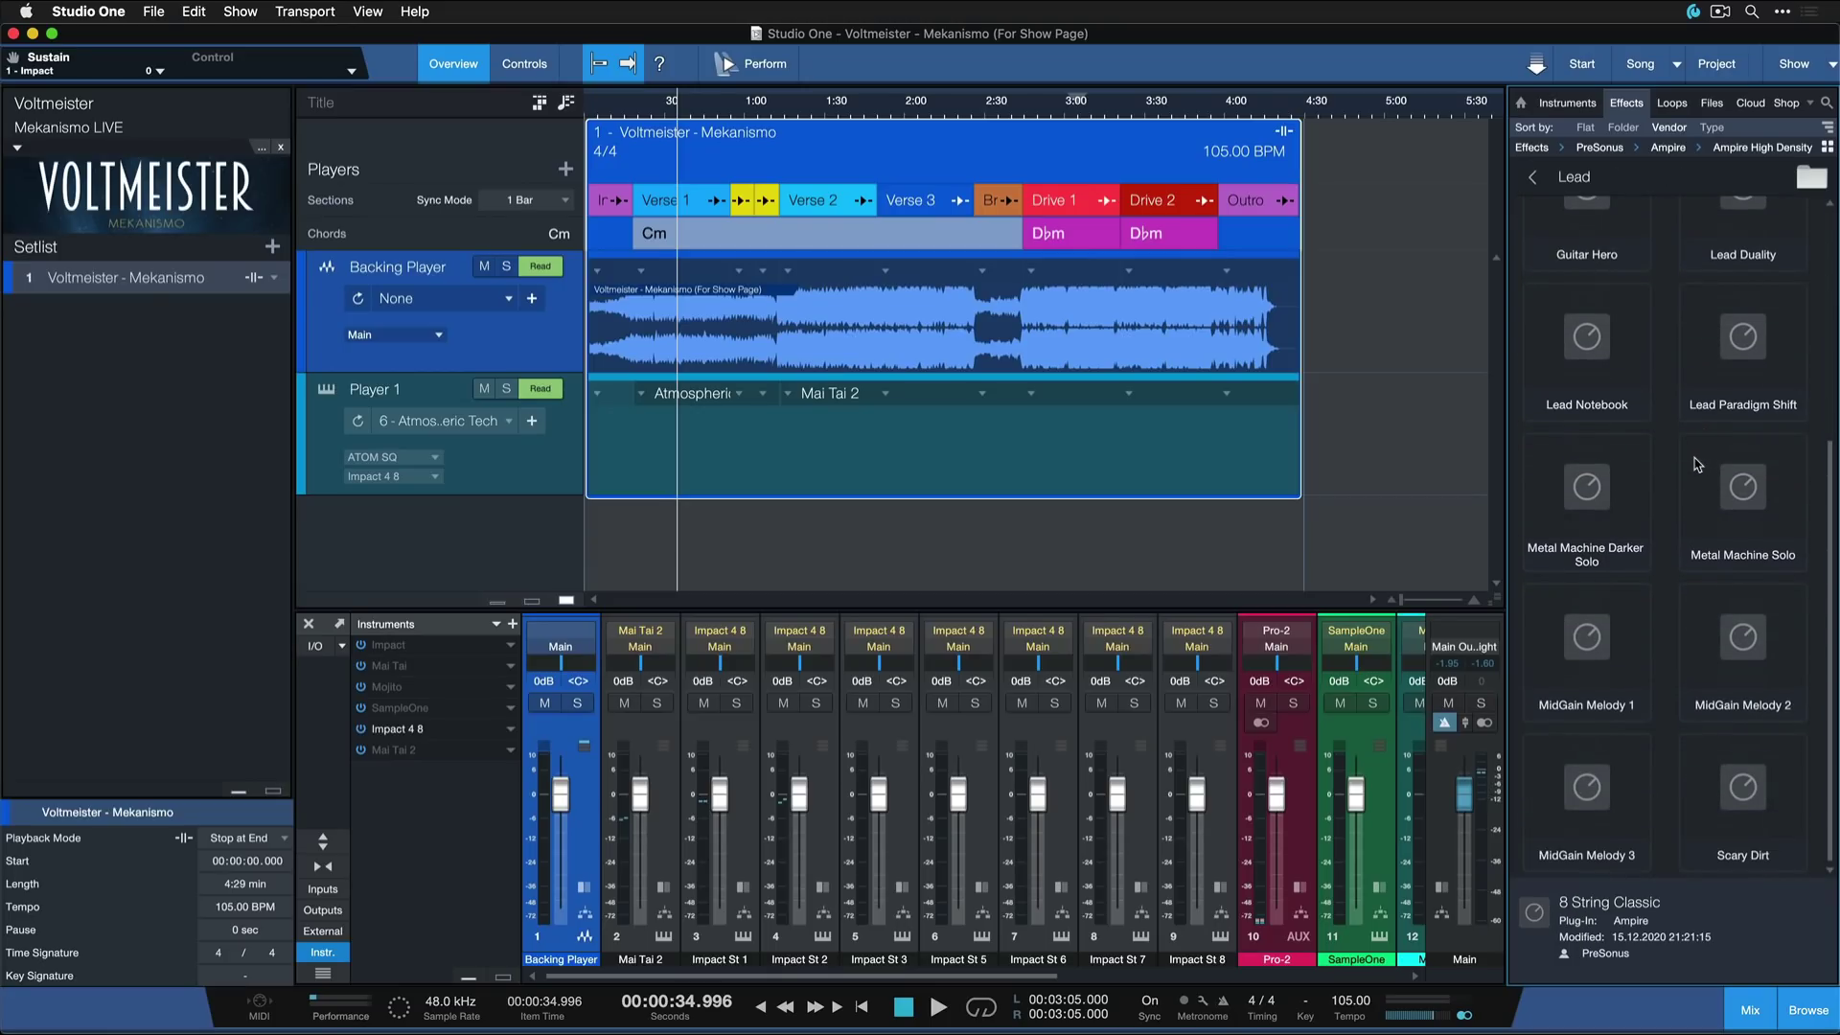
{"action": "scroll", "coordinate": [1632, 439], "scroll_direction": "up", "scroll_amount": 2}
{"action": "left_click_drag", "start_coordinate": [1632, 439], "coordinate": [1247, 637]}
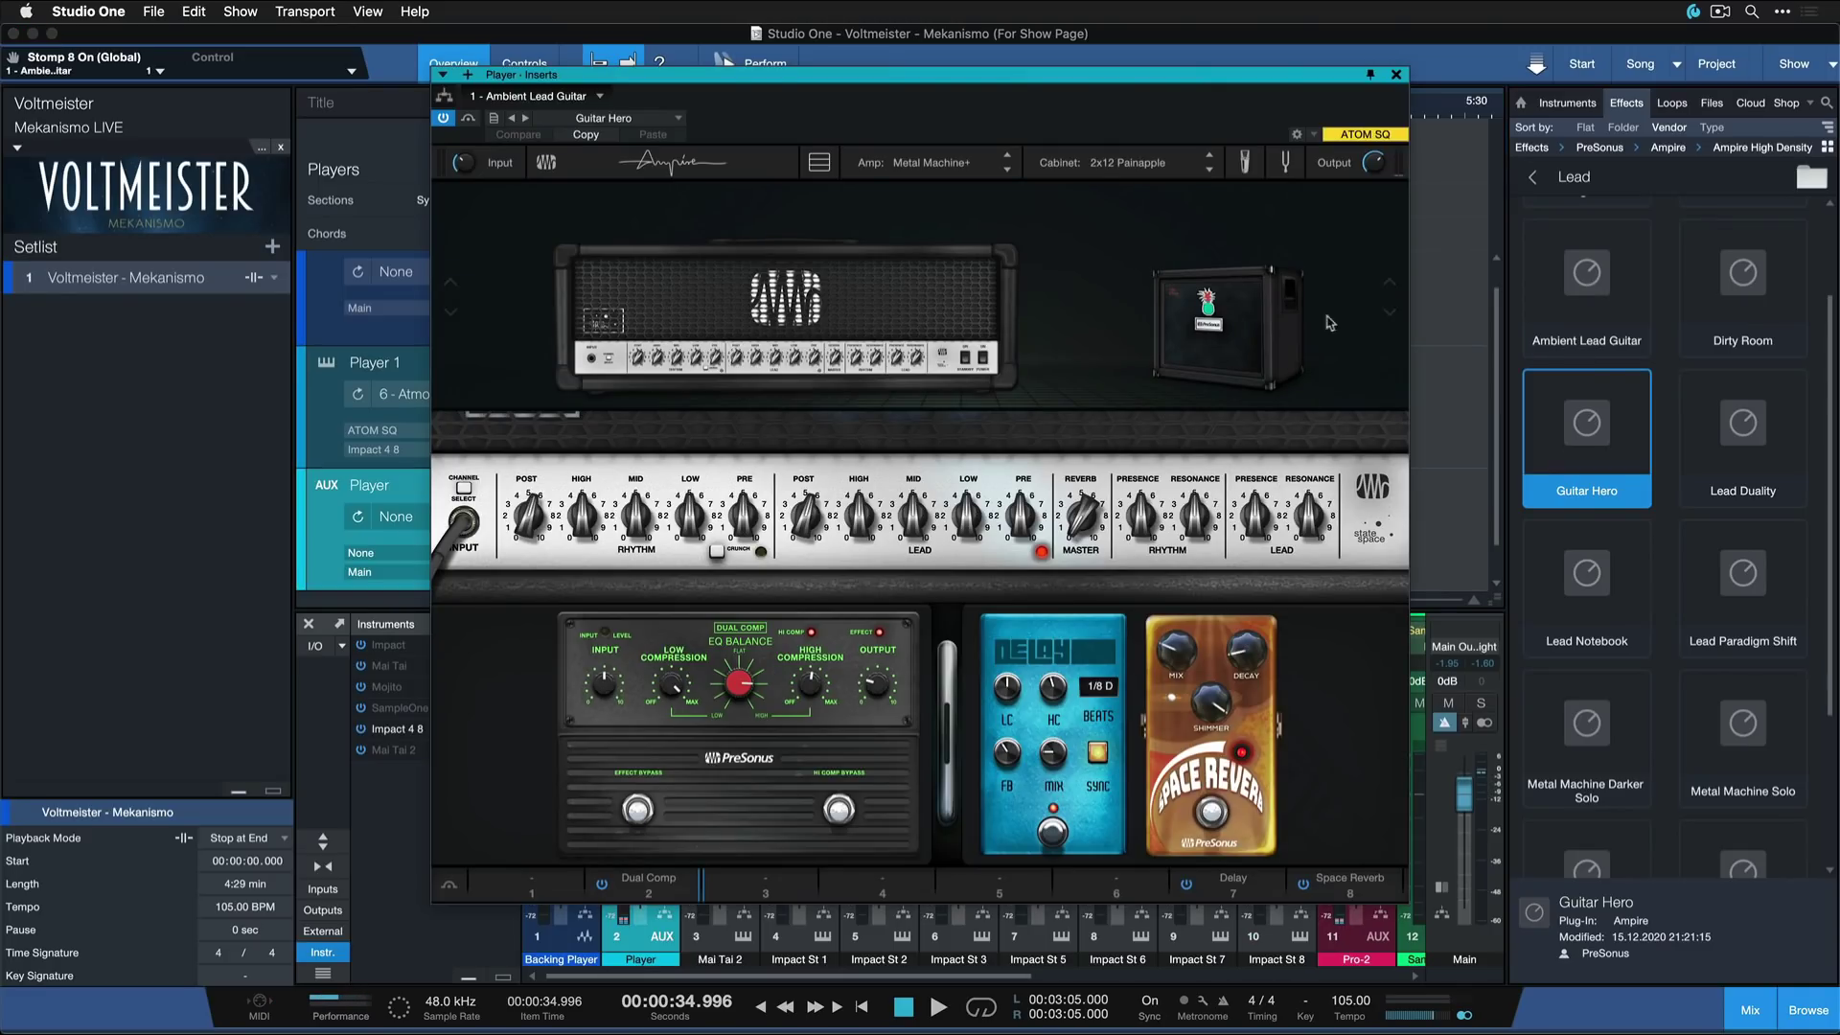
{"action": "left_click", "coordinate": [1397, 75]}
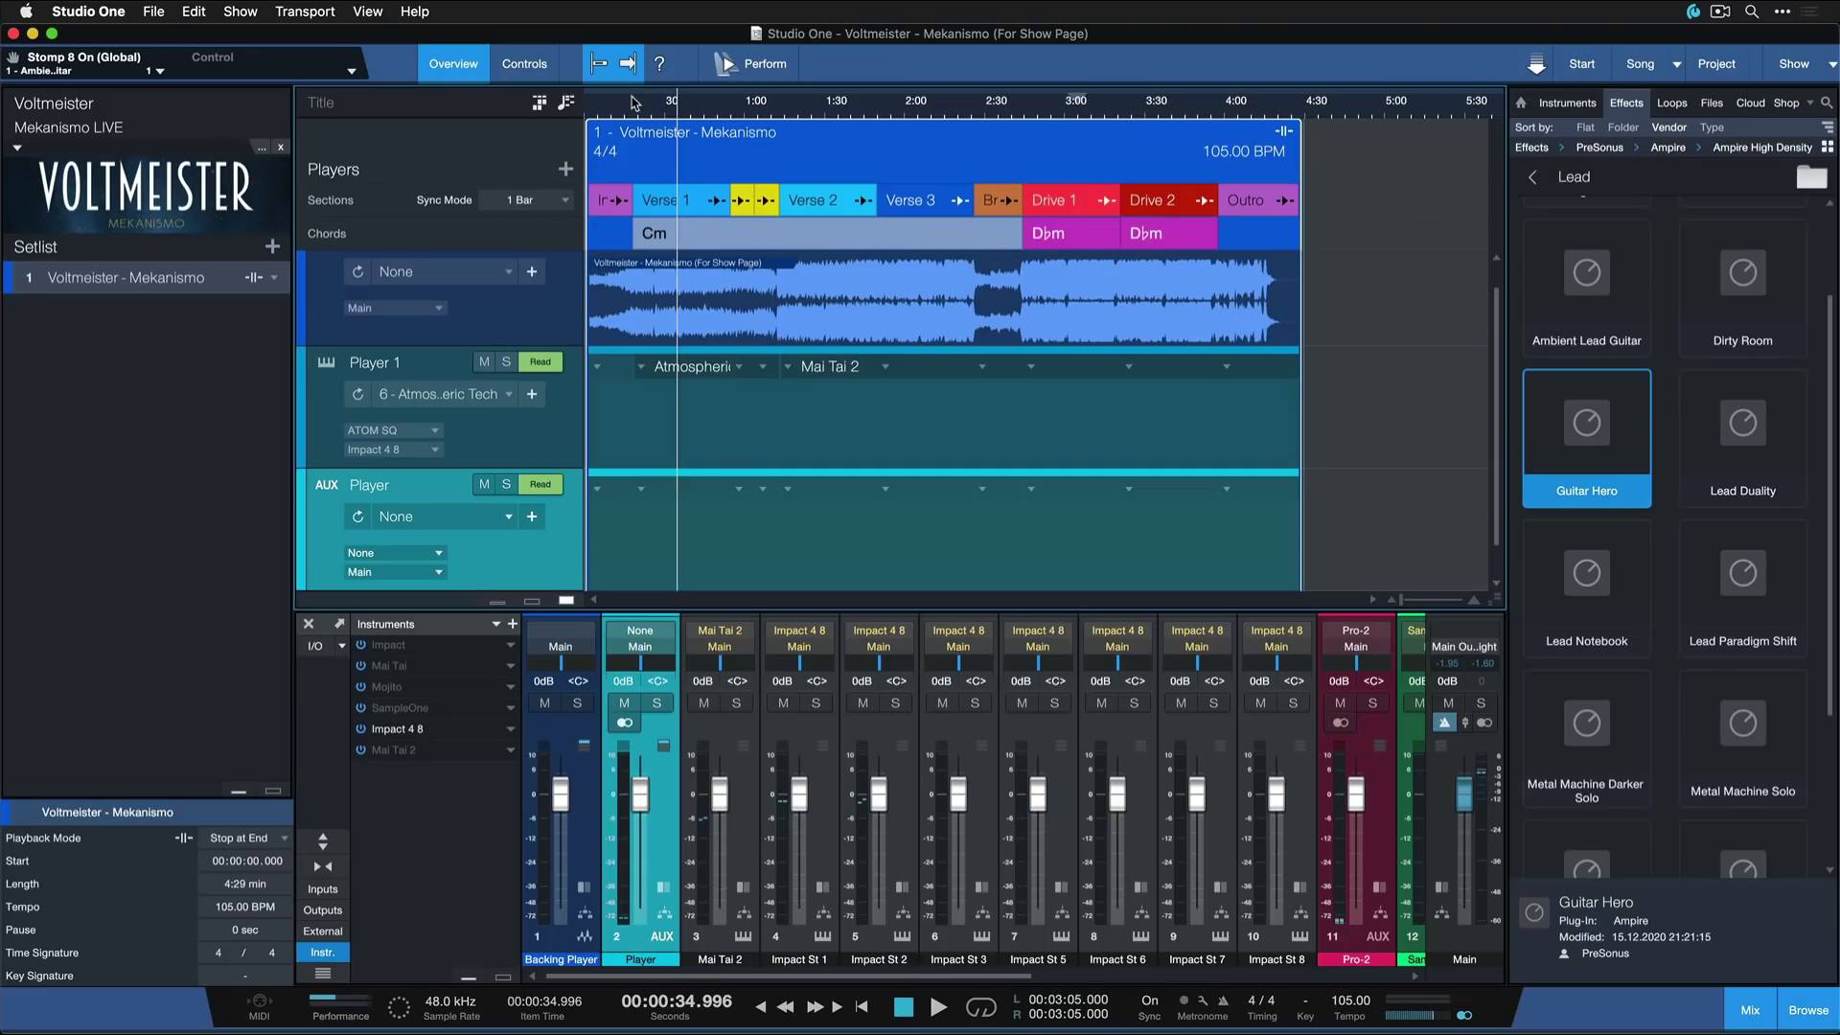
Put Lead Paradigm Shift at Verse 1 and Metal Machine Darker Solo at Drive 1 on the player lane
{"action": "left_click", "coordinate": [666, 207]}
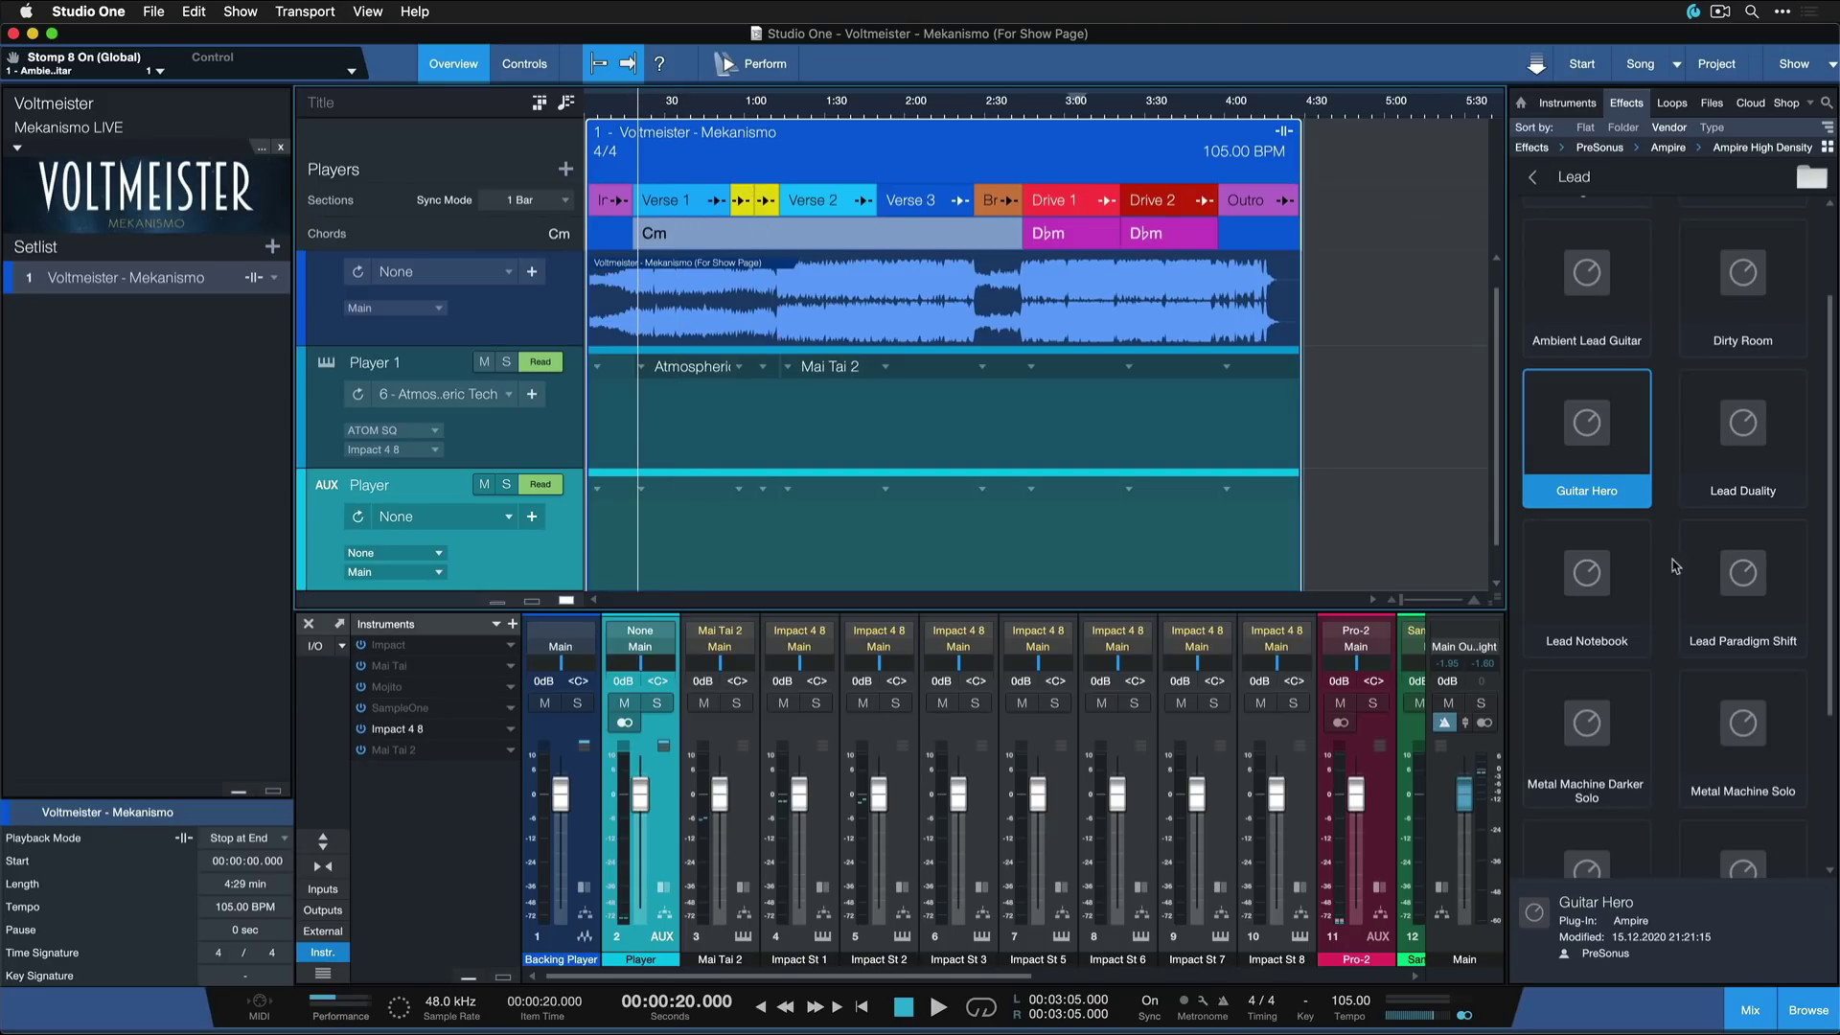
{"action": "left_click", "coordinate": [1768, 594]}
{"action": "left_click_drag", "start_coordinate": [1684, 573], "coordinate": [682, 491]}
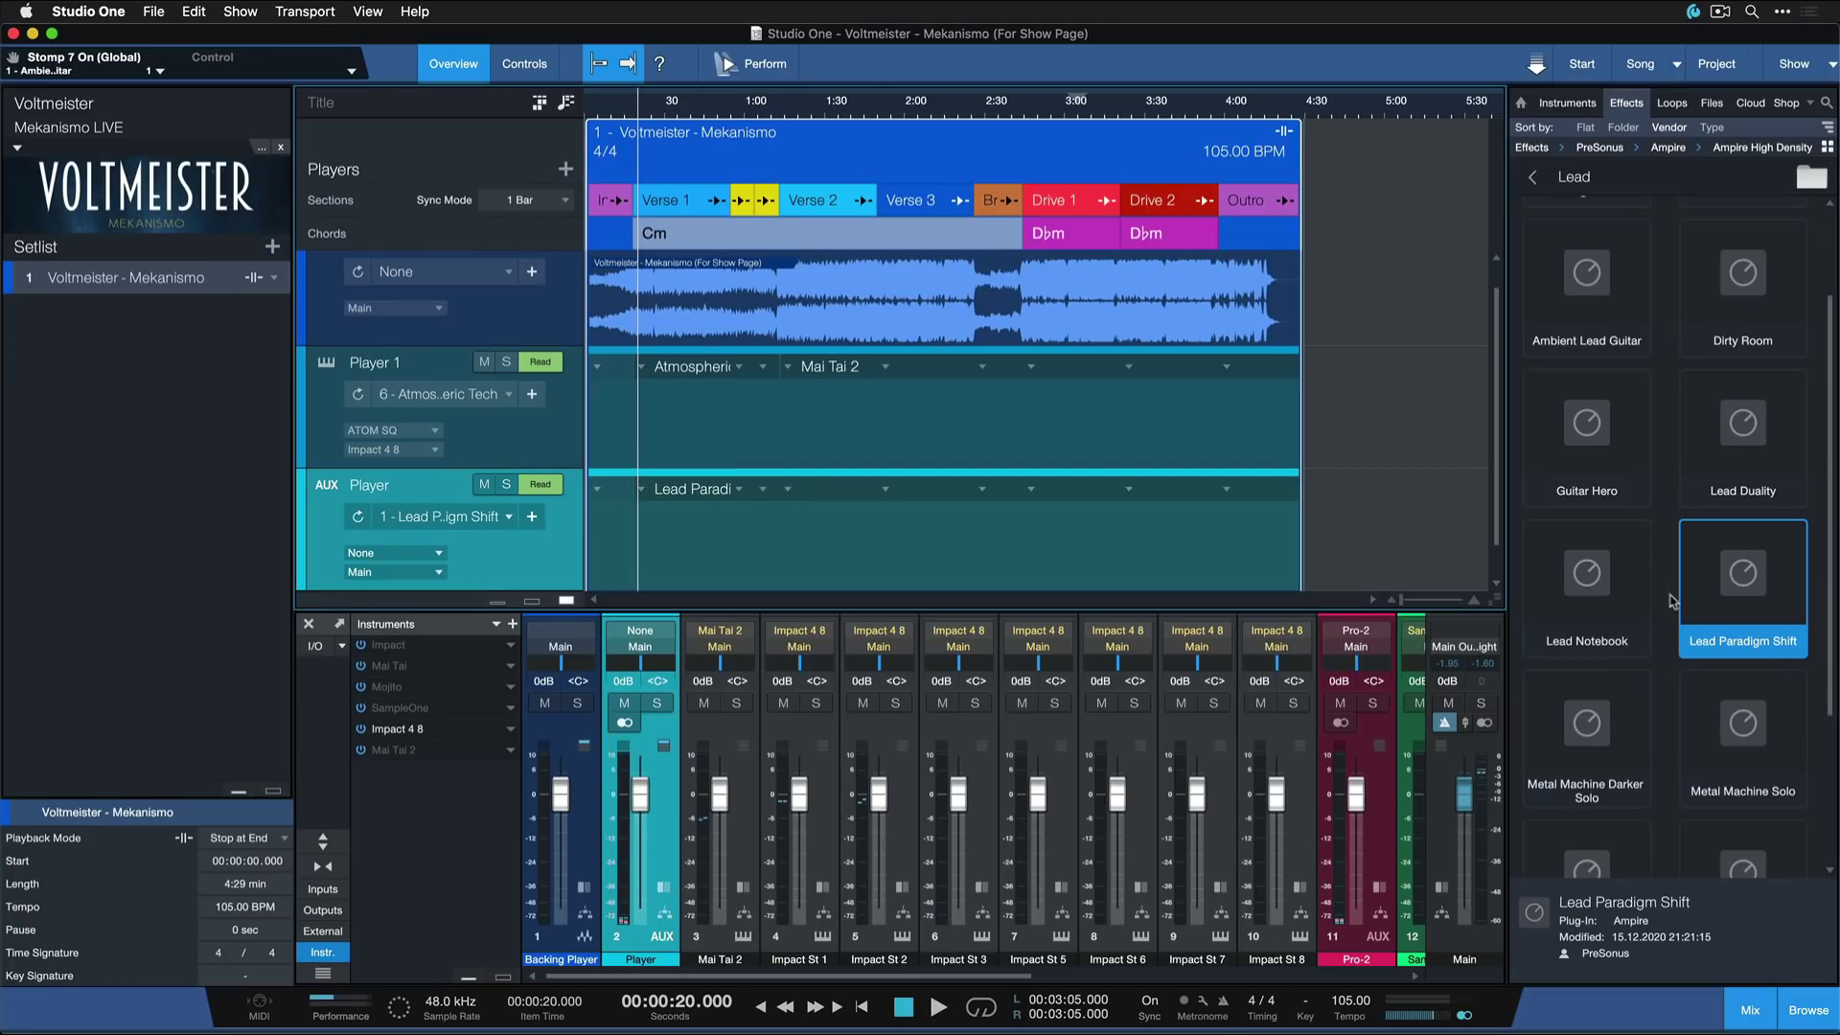
{"action": "left_click_drag", "start_coordinate": [1624, 737], "coordinate": [874, 548]}
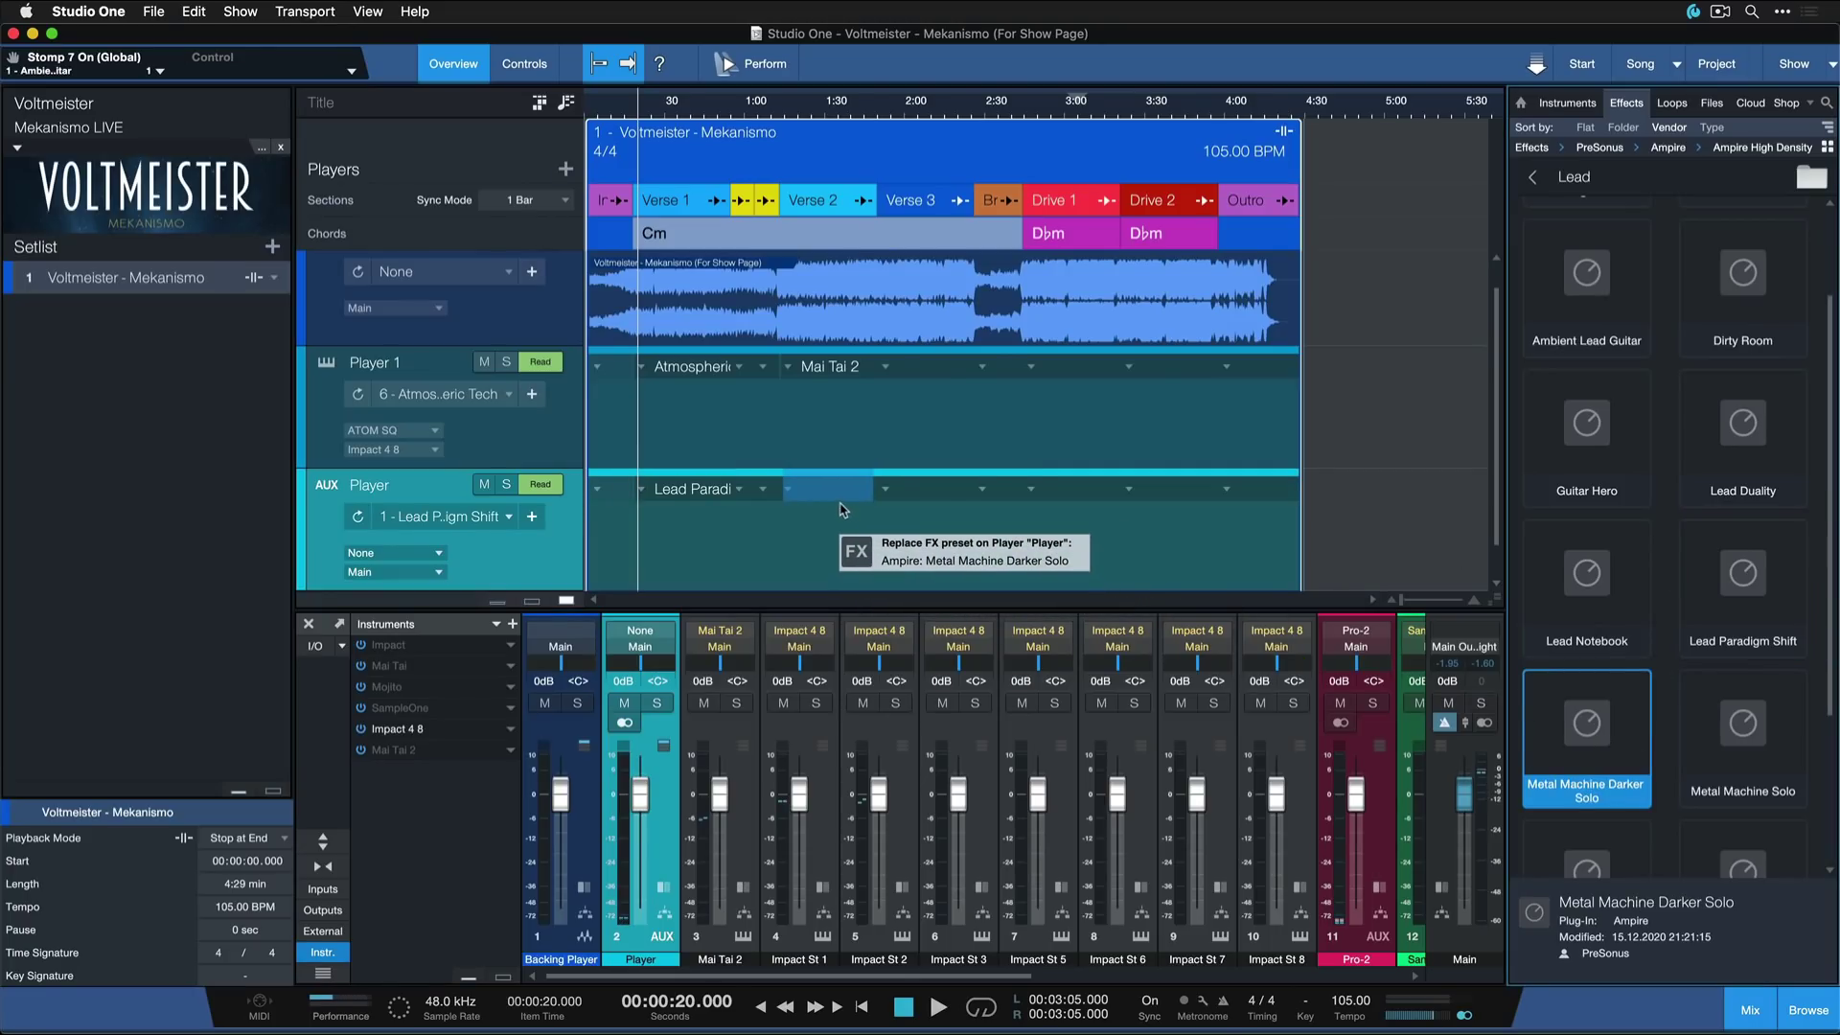
{"action": "left_click_drag", "start_coordinate": [846, 506], "coordinate": [1107, 522]}
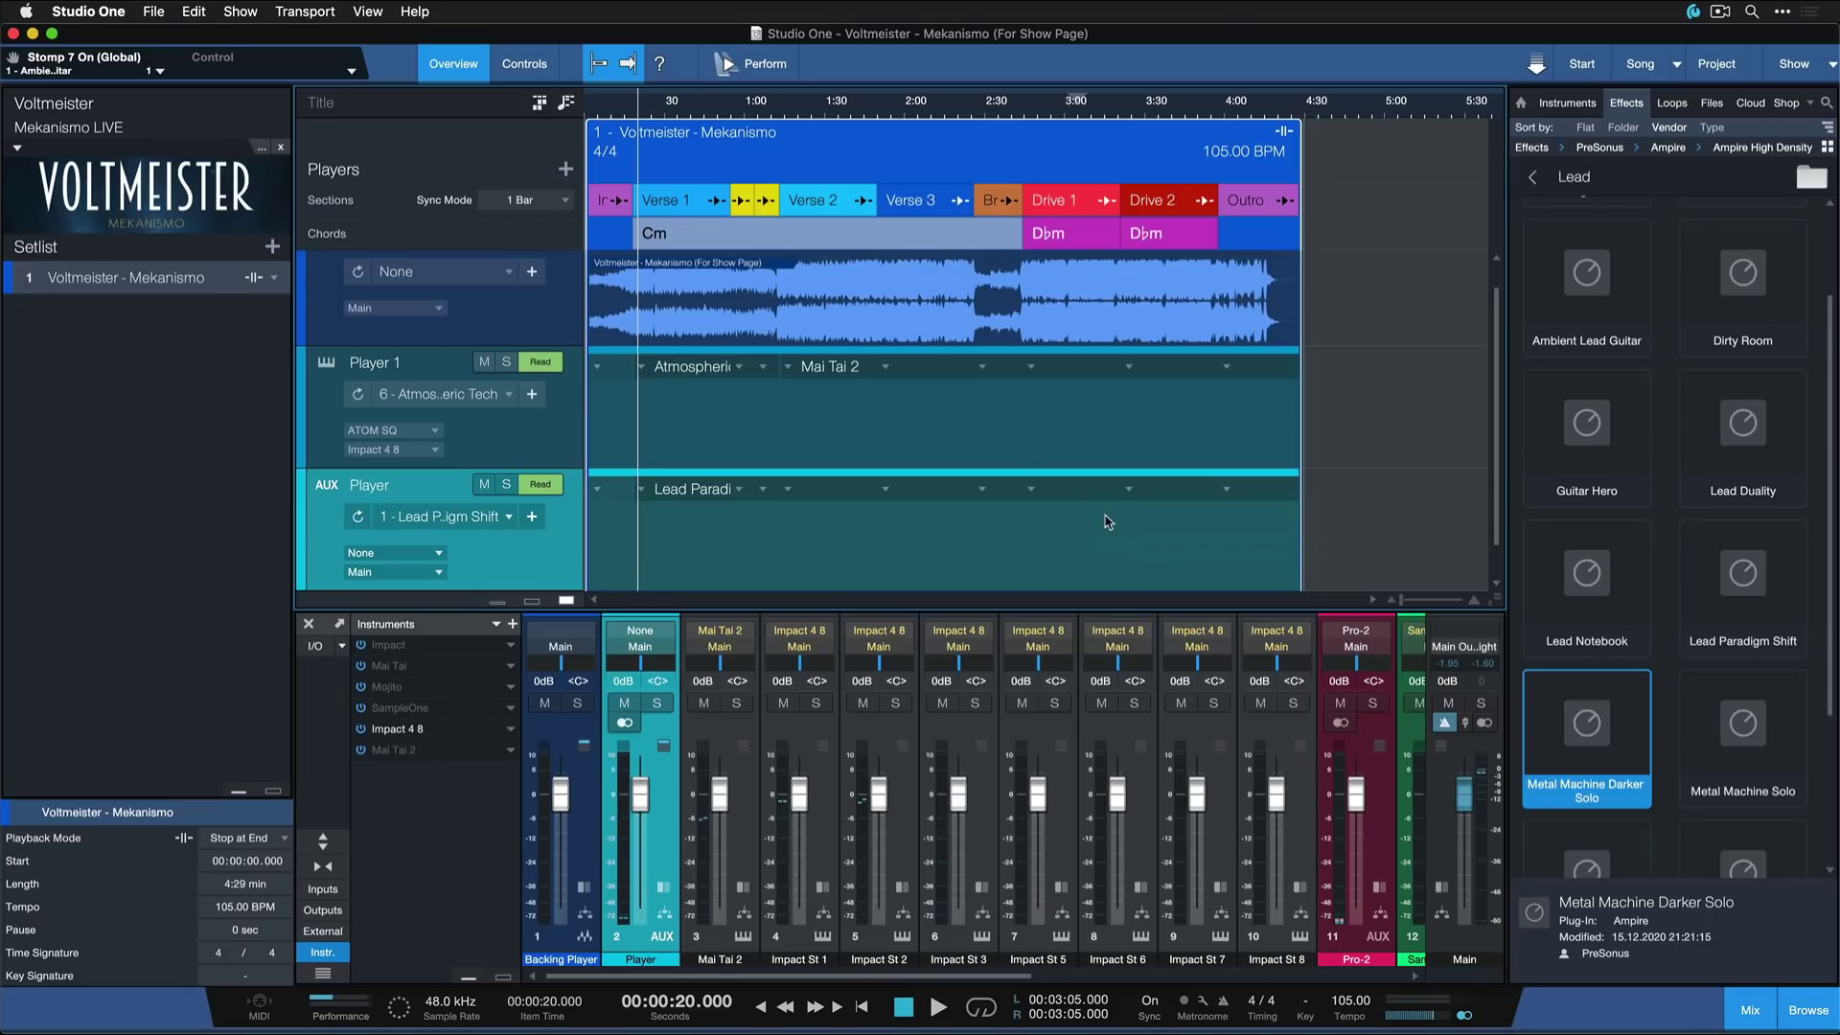
Open the Player's Ampire and switch the playhead between Verse 1 and Drive 1 to compare amps
{"action": "left_click", "coordinate": [661, 885]}
{"action": "left_click", "coordinate": [720, 652]}
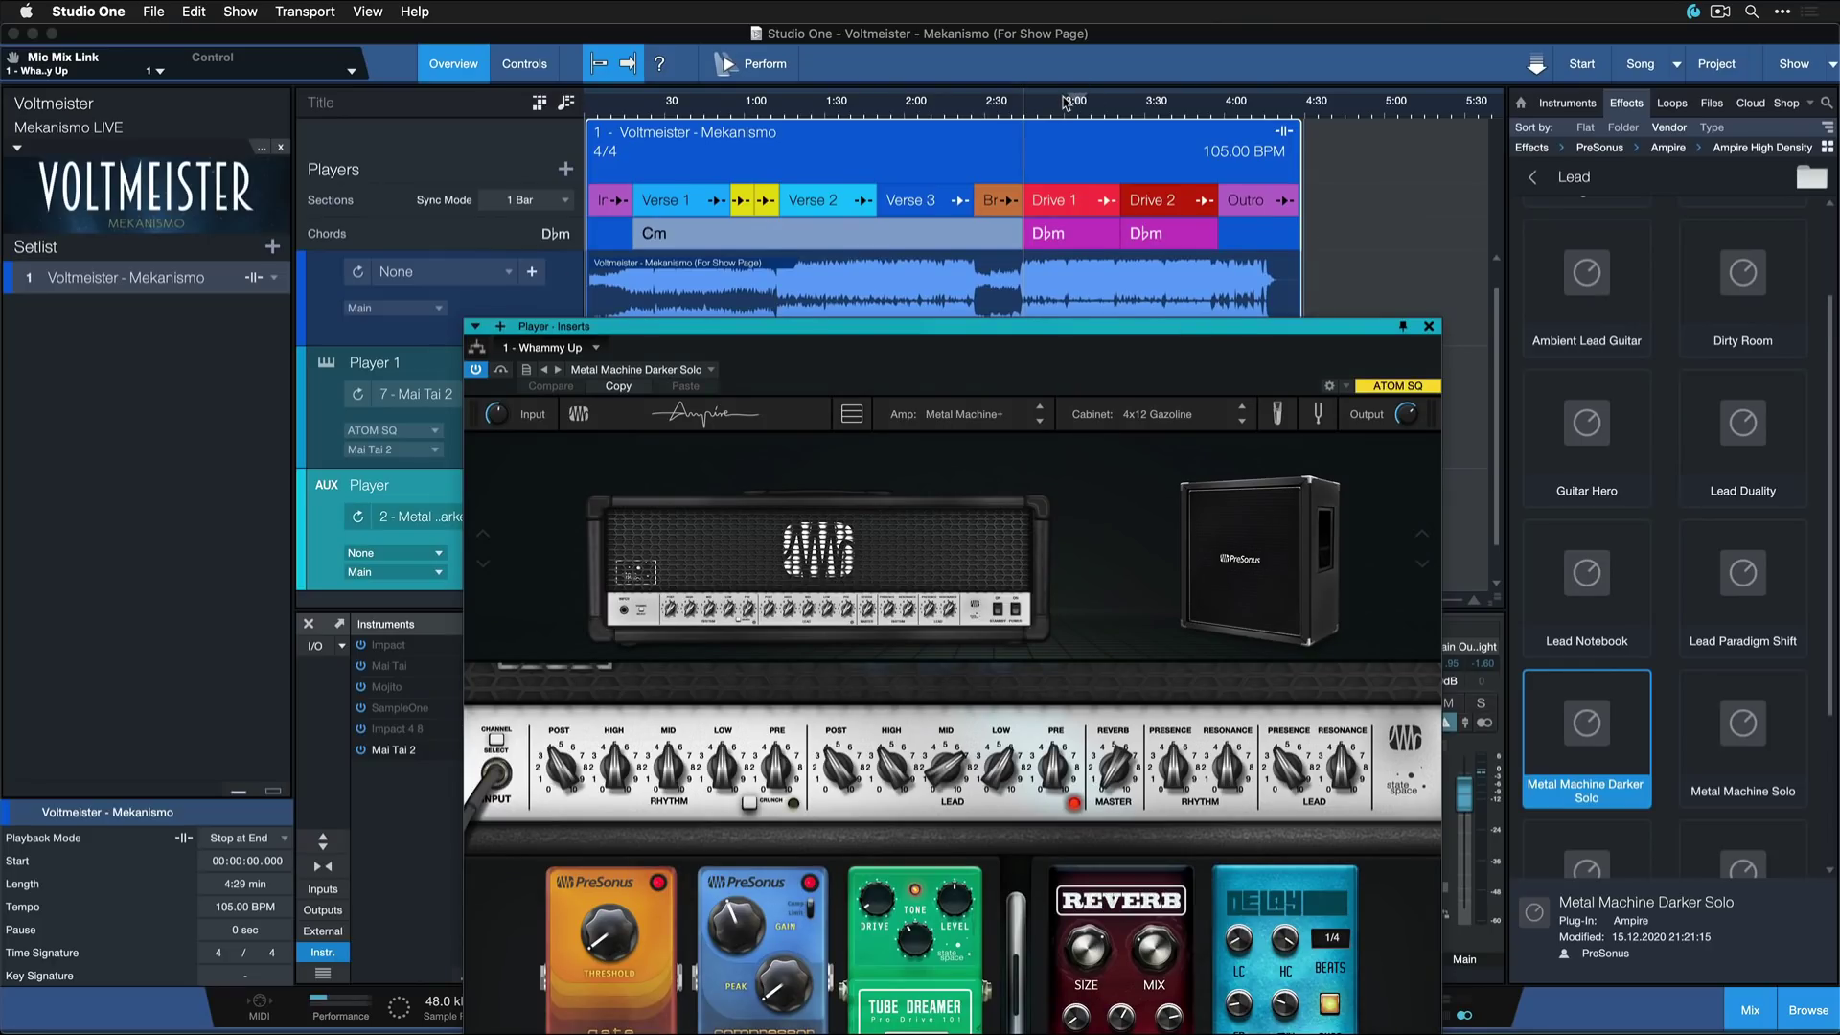
{"action": "left_click", "coordinate": [1063, 102]}
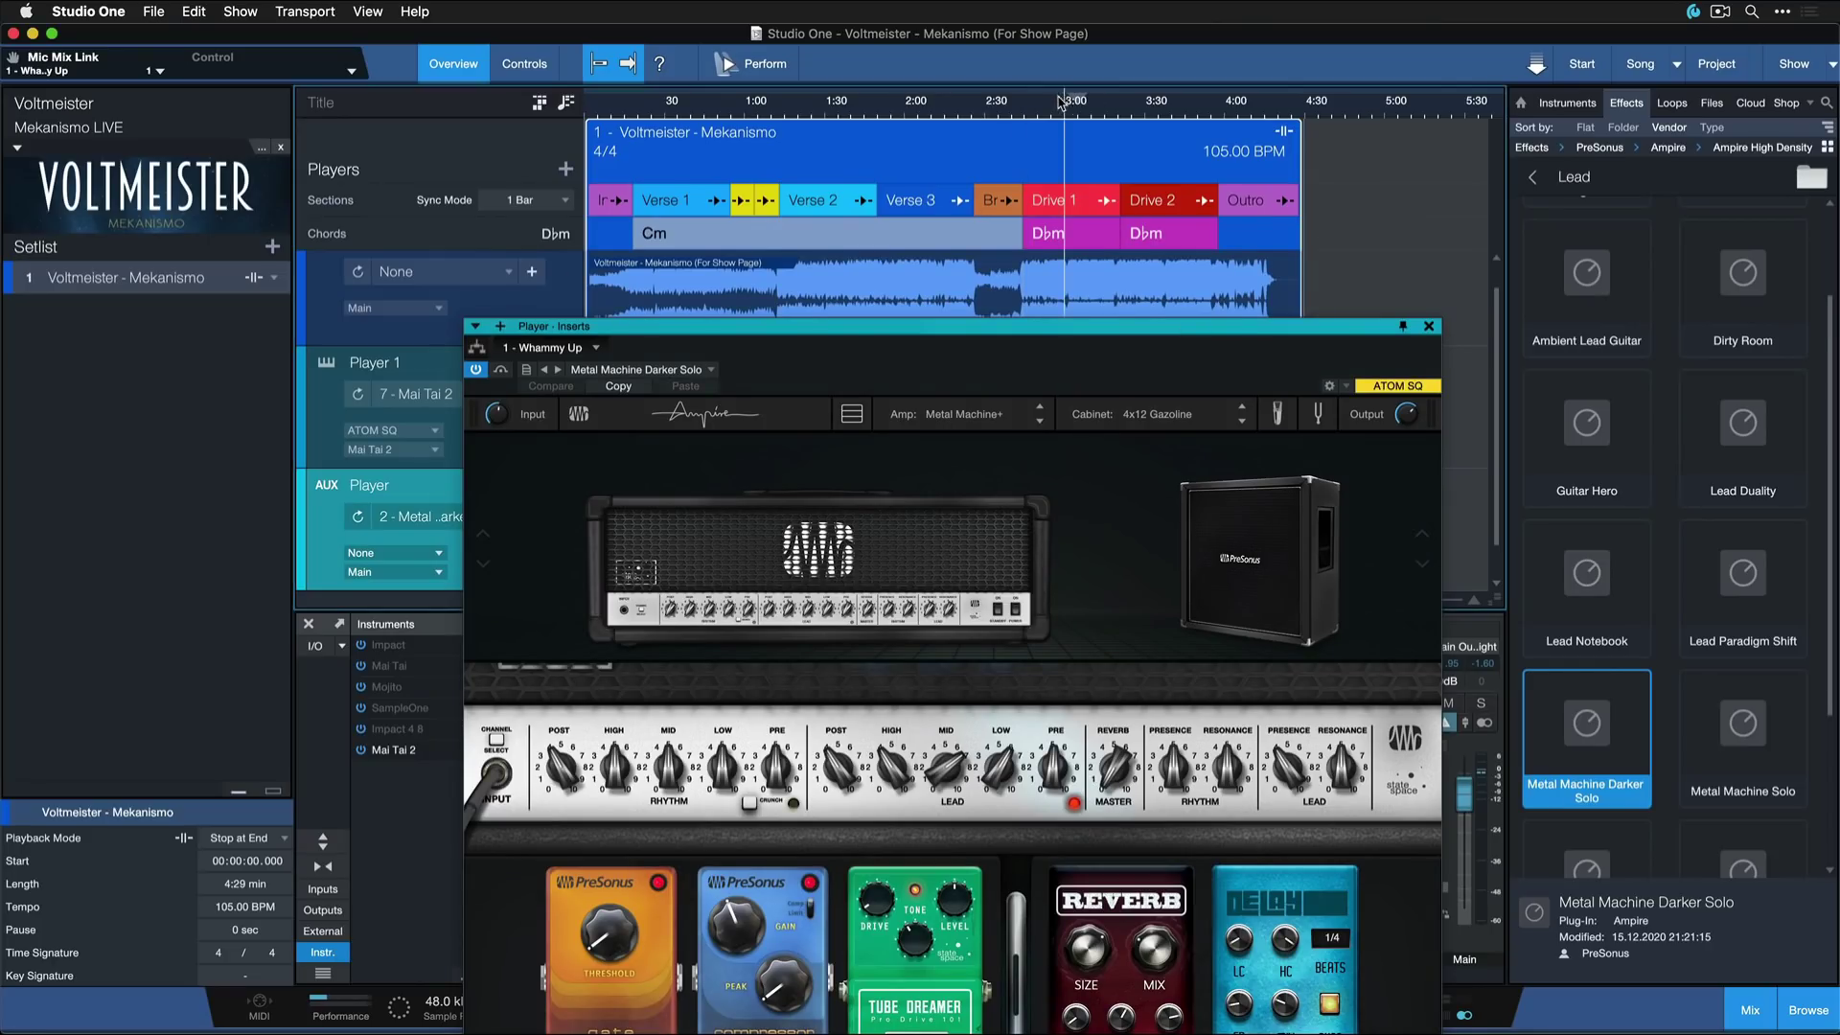
{"action": "left_click", "coordinate": [676, 103]}
{"action": "left_click", "coordinate": [1036, 103]}
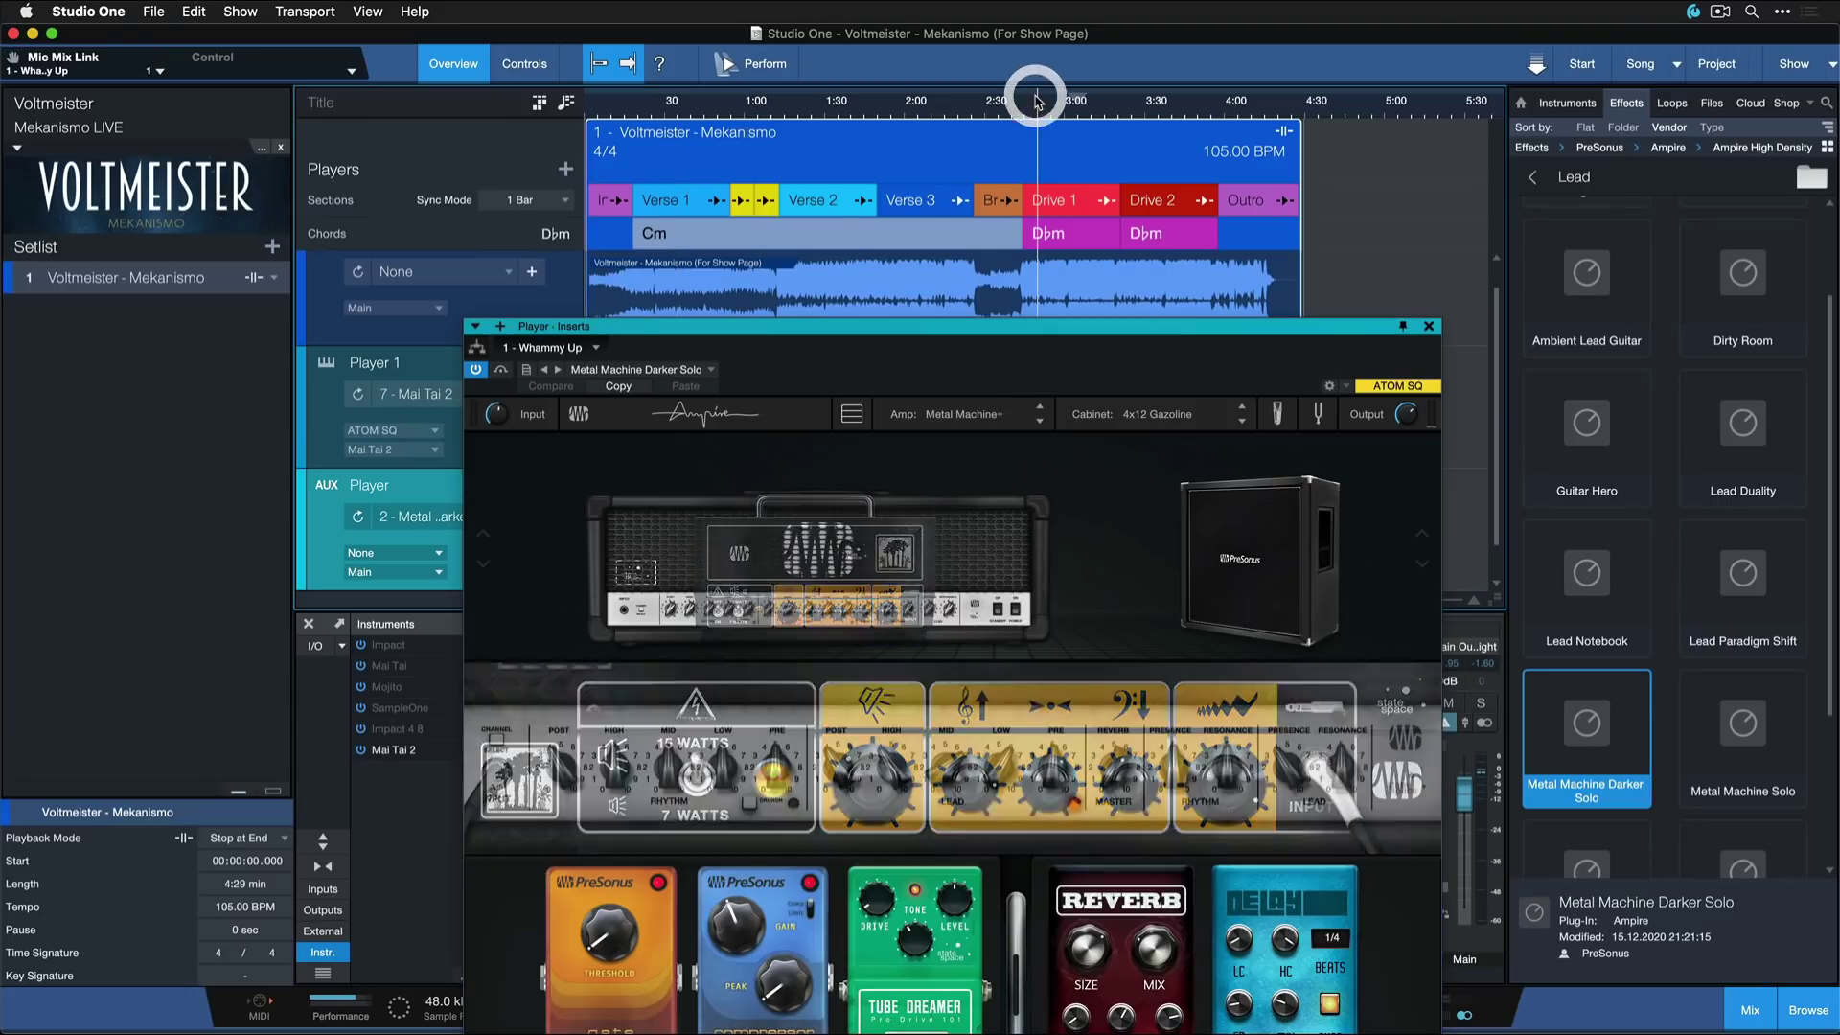
{"action": "left_click", "coordinate": [704, 99]}
{"action": "left_click", "coordinate": [1077, 103]}
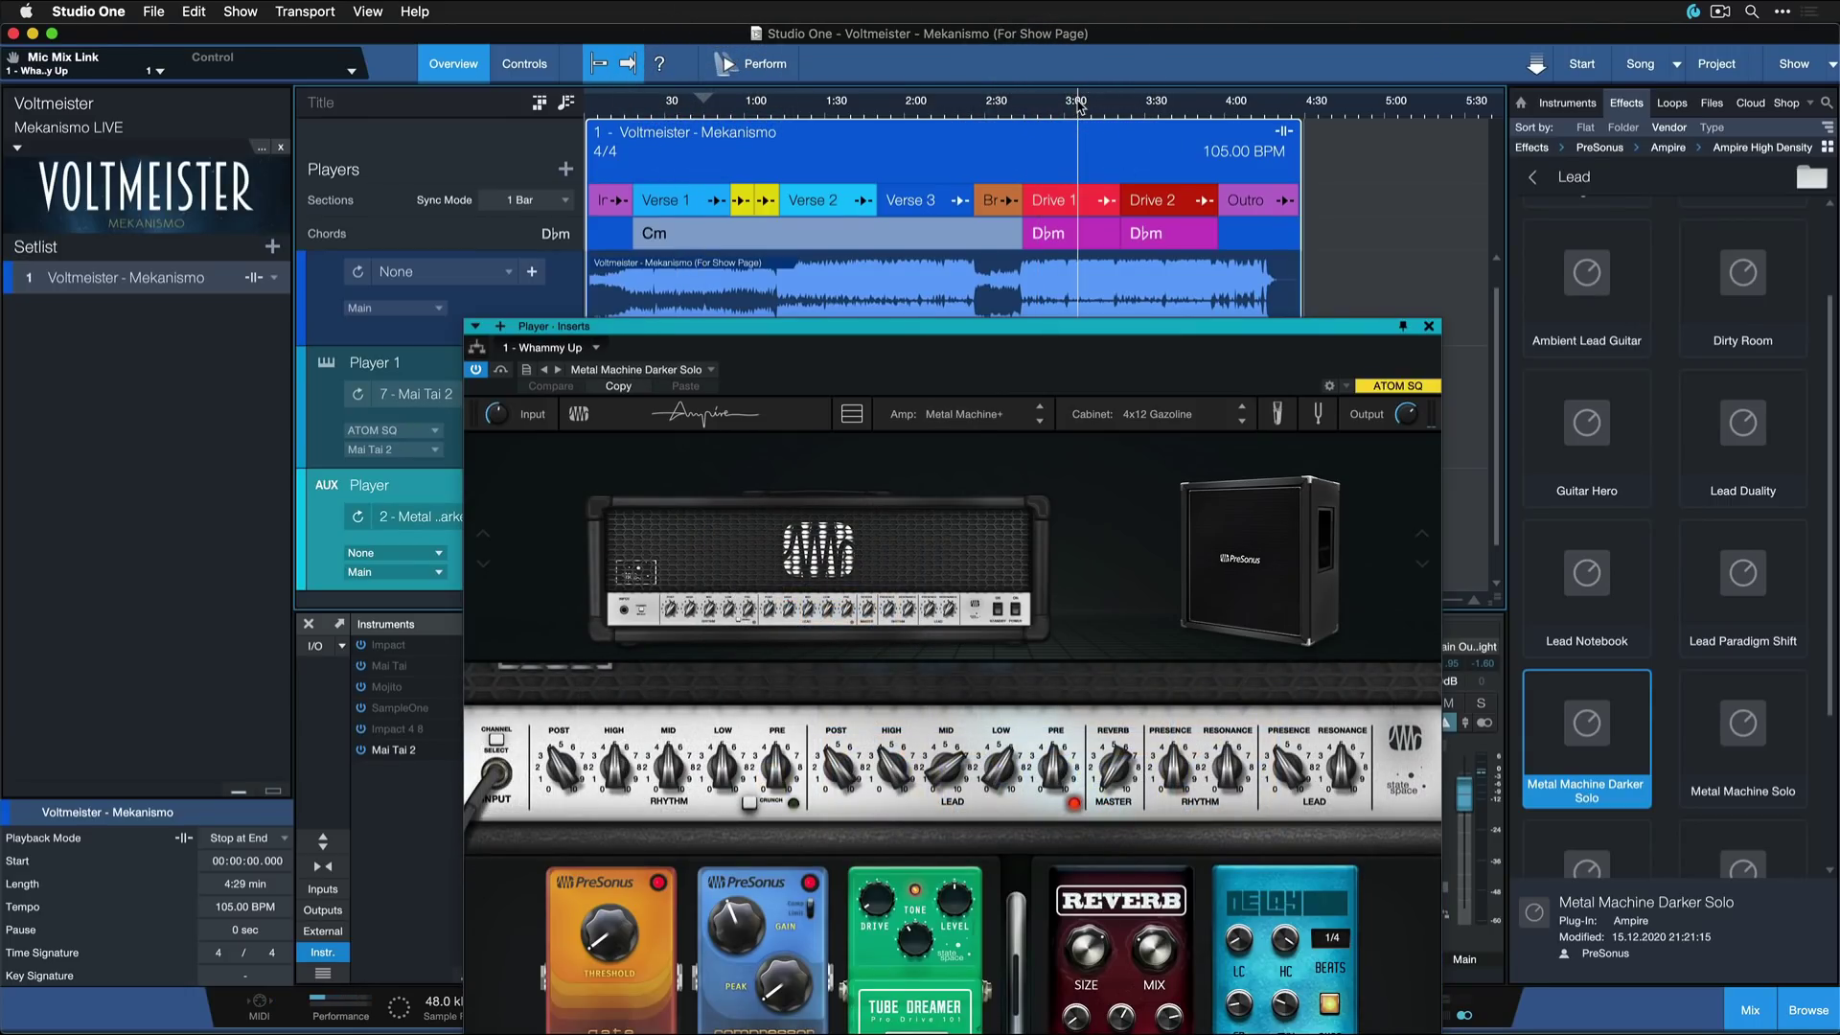